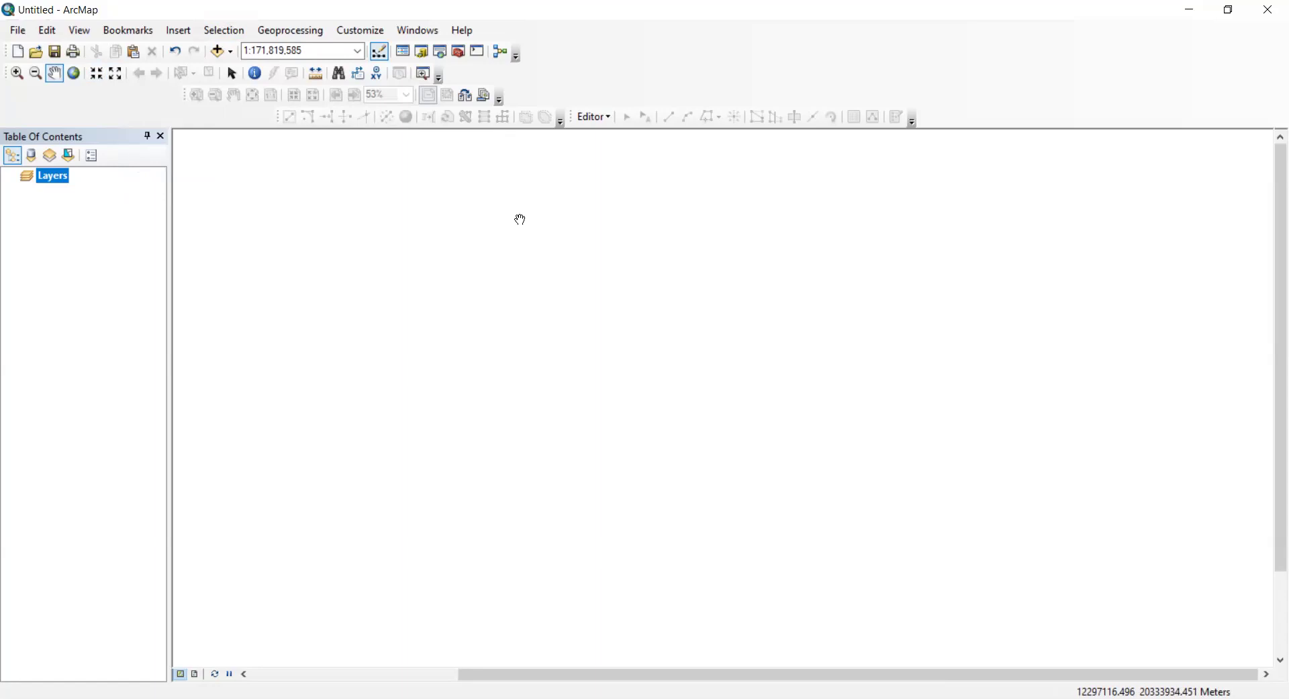
- Search ArcGIS Online for 'world generalized' and add the World Countries (Generalized) layer
click(229, 54)
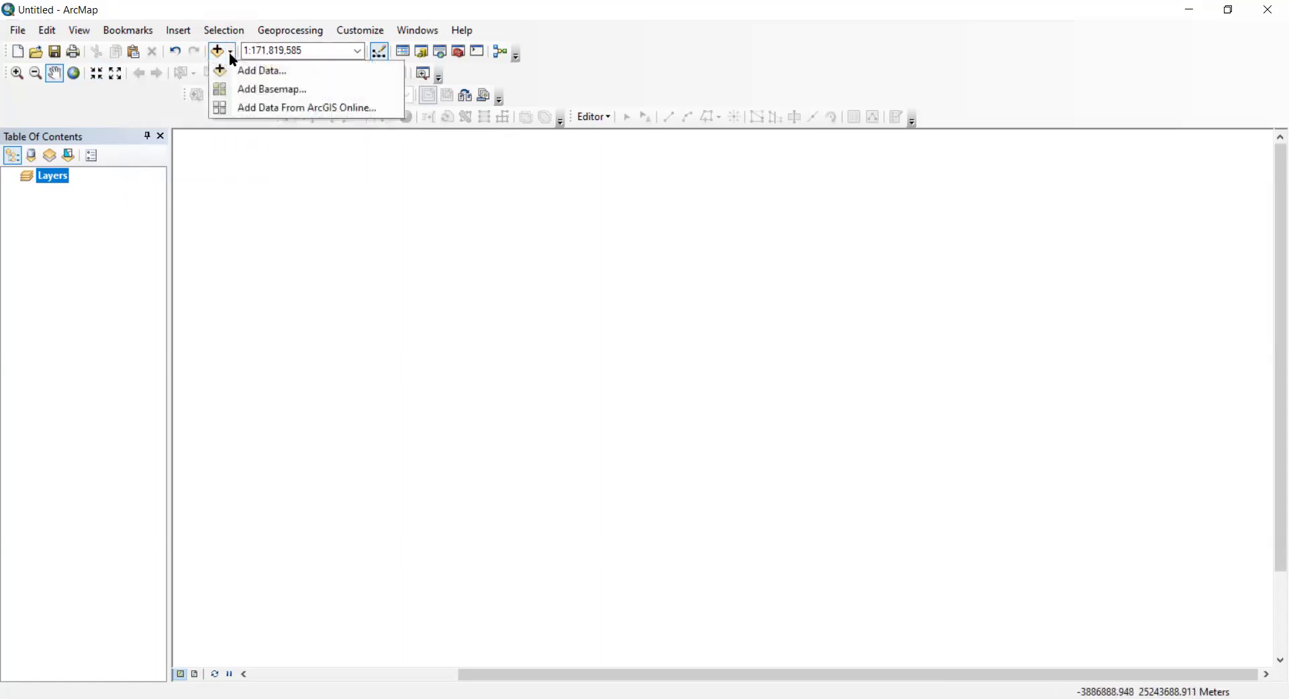
click(332, 109)
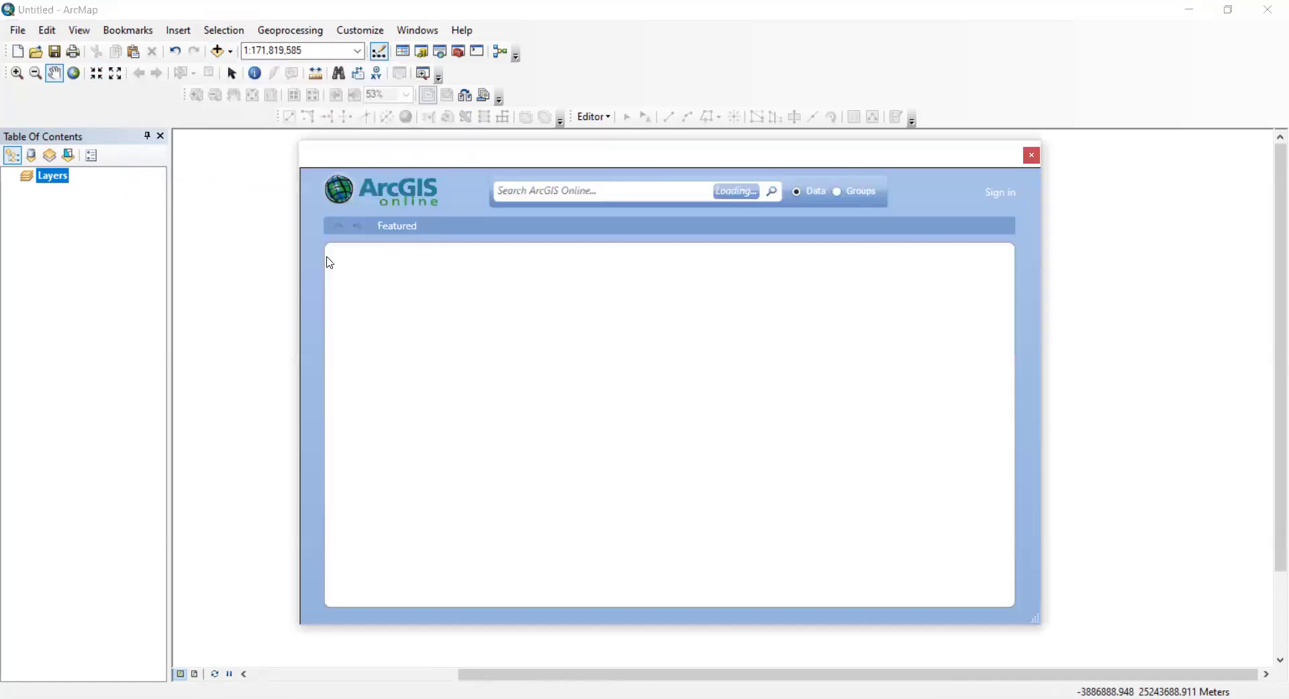
drag(529, 161, 534, 110)
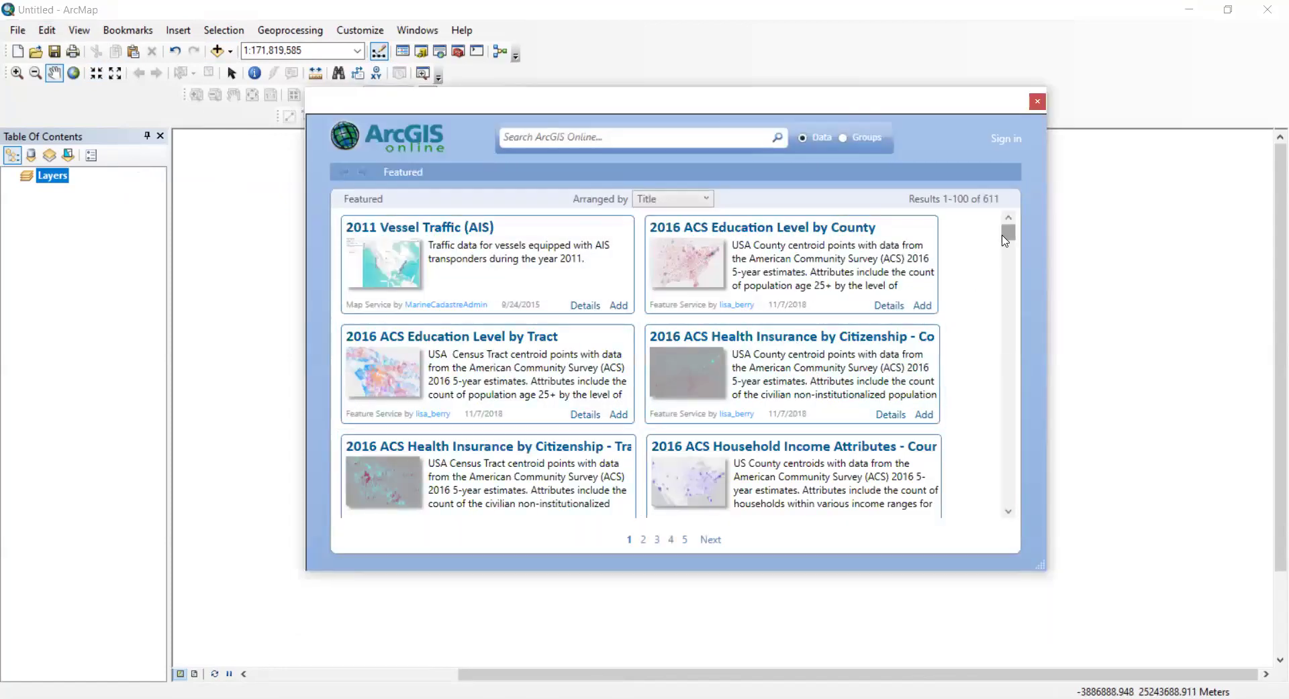
click(626, 139)
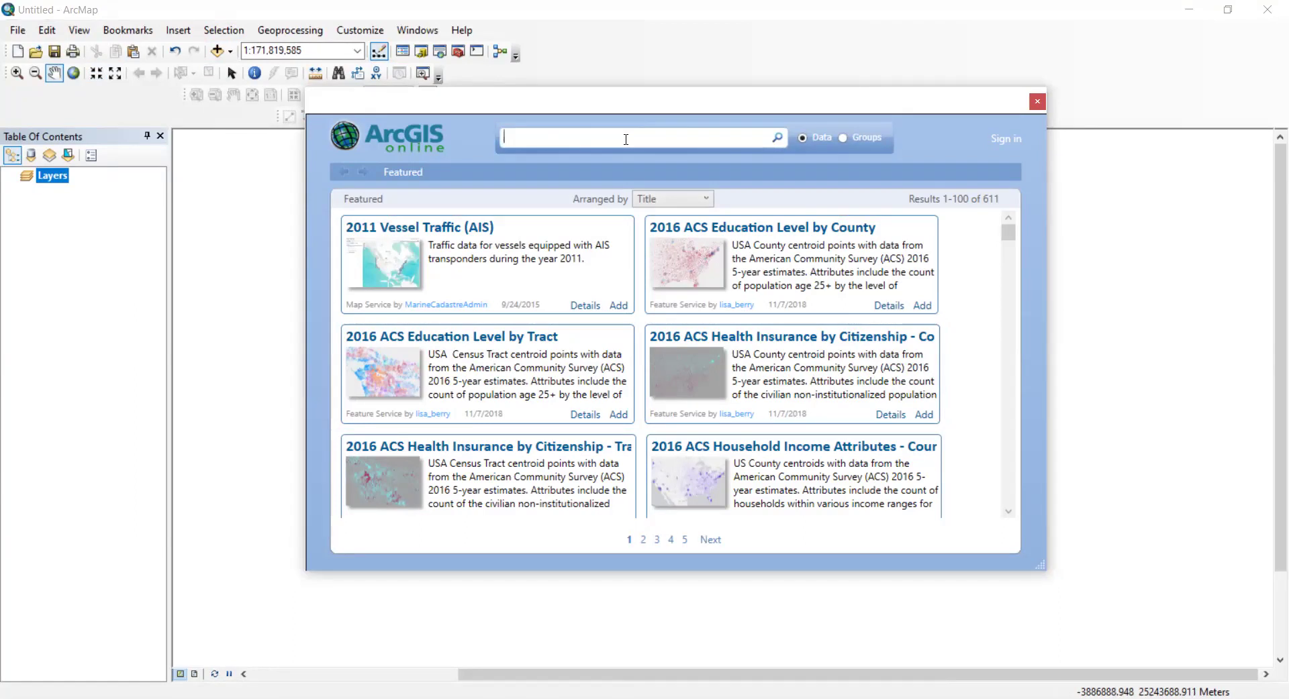
text(world generalized)
key(Return)
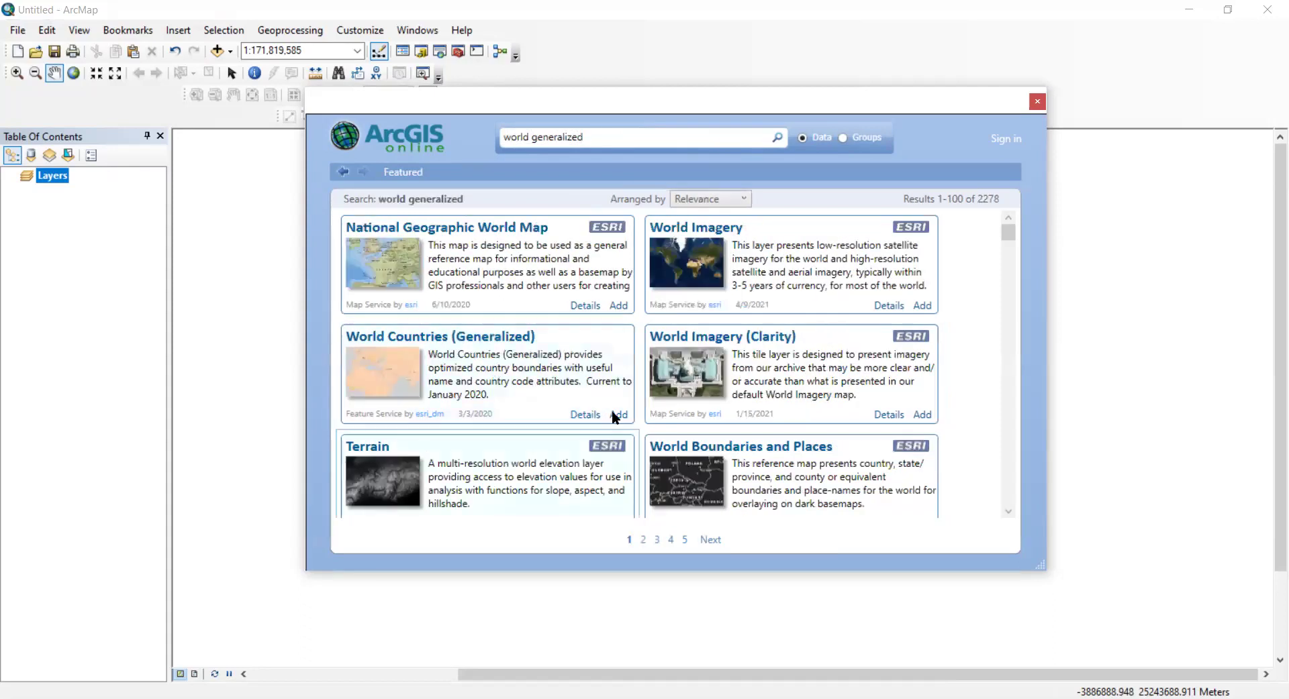
click(614, 415)
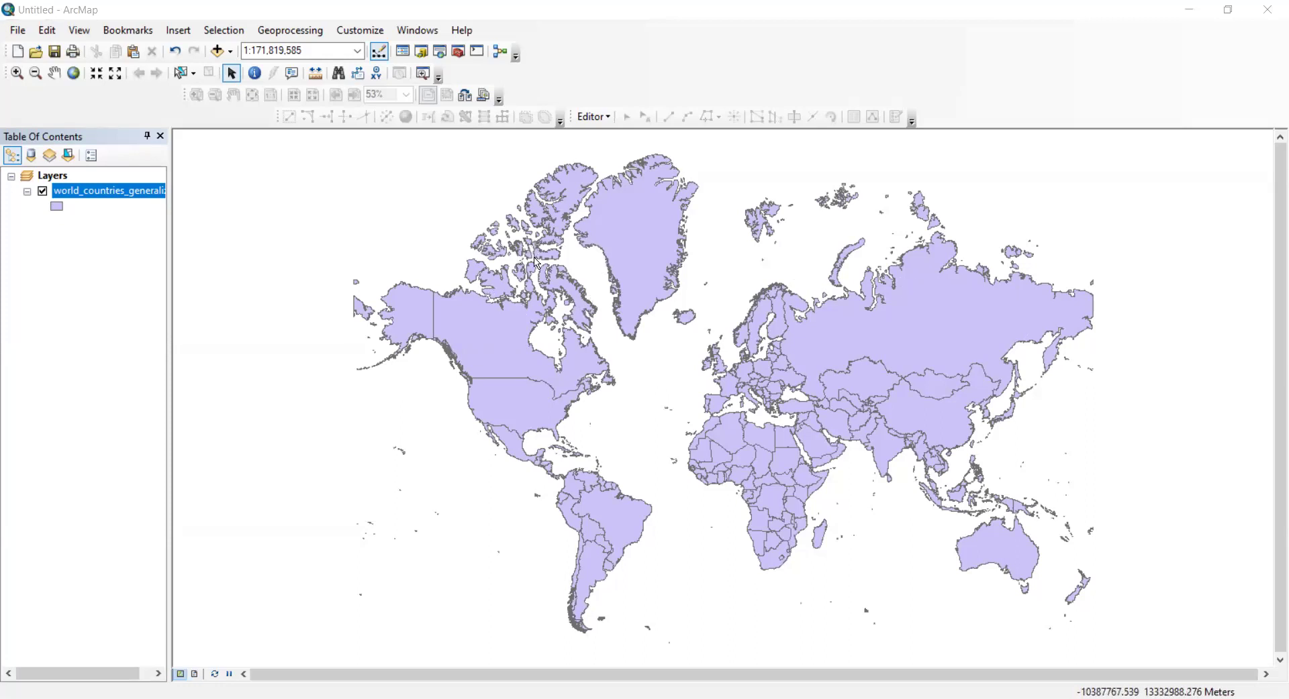
- Open the world_countries_generalized attribute table and position the Table window
right_click(104, 195)
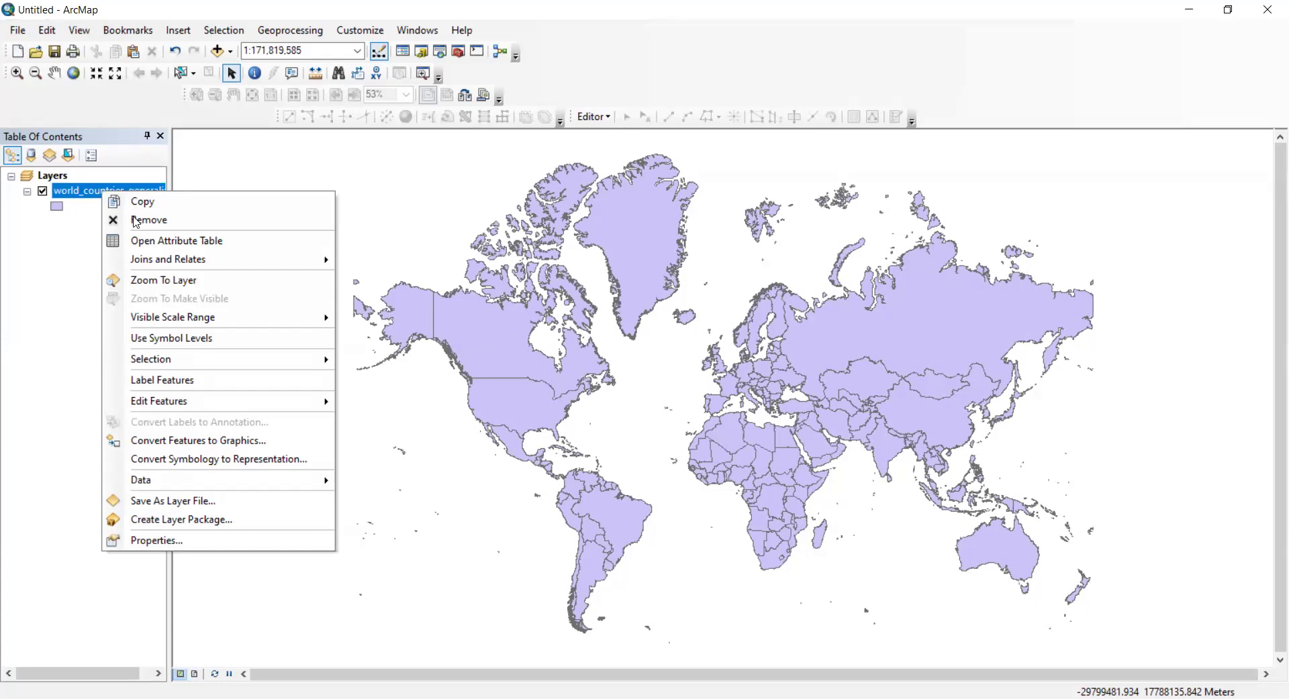
click(153, 241)
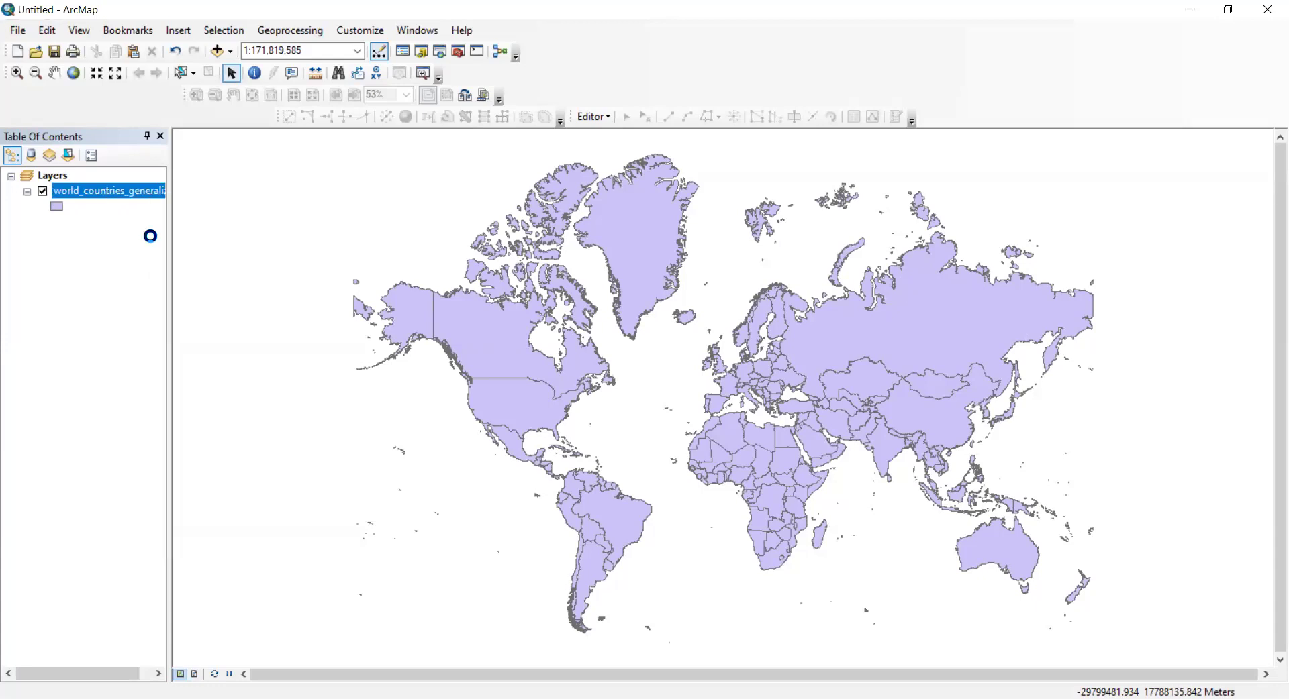
scroll(345, 302, down, 8)
scroll(390, 473, down, 1)
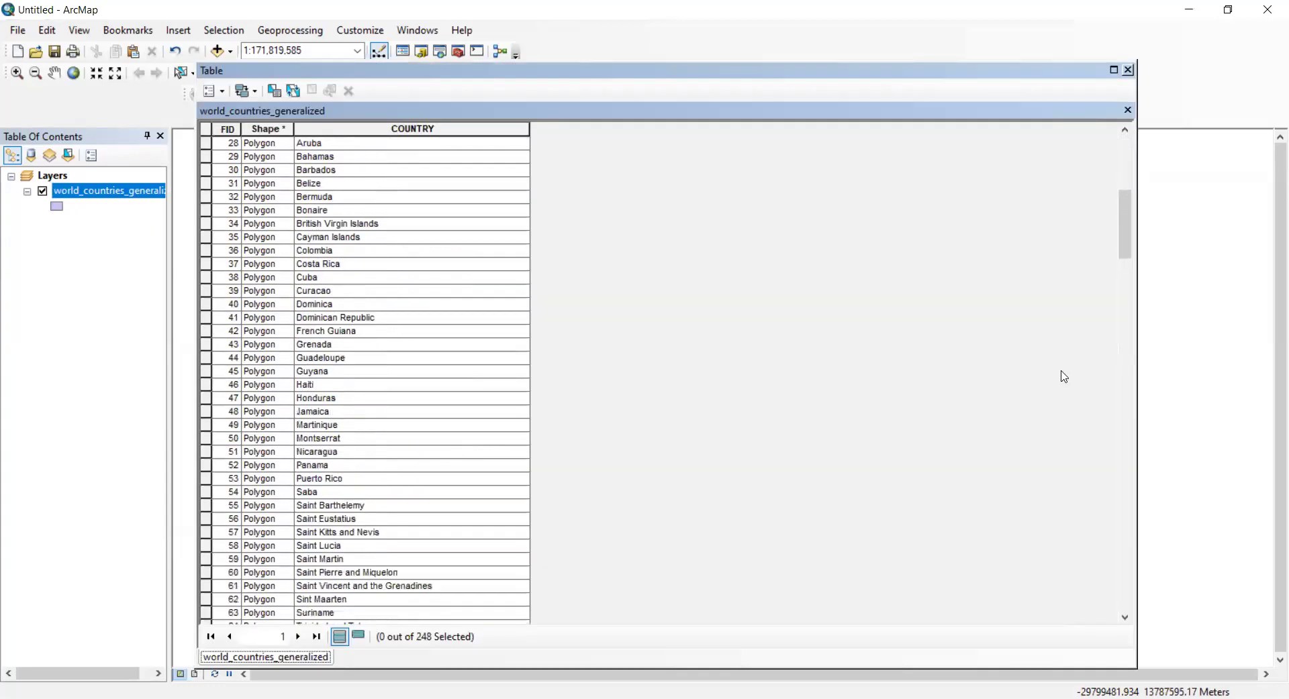
drag(1125, 222, 1110, 145)
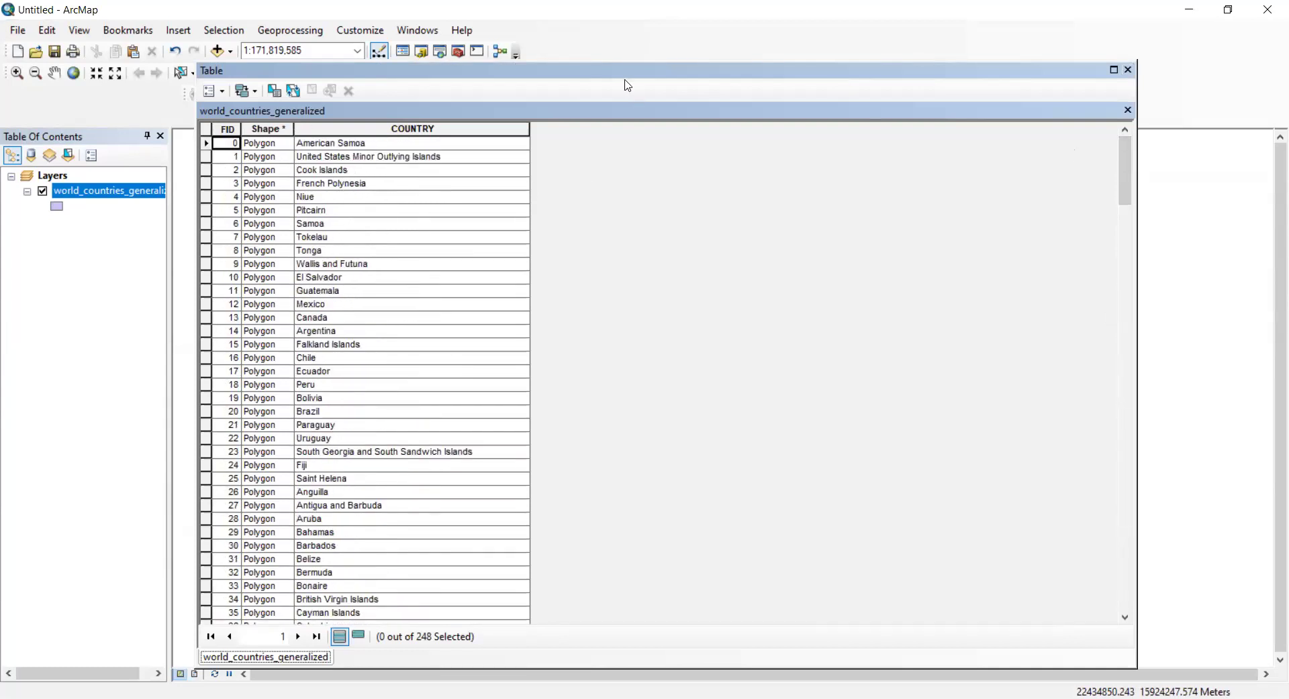
mouse_move(622, 77)
mouse_down()
mouse_move(602, 173)
mouse_move(641, 89)
mouse_up()
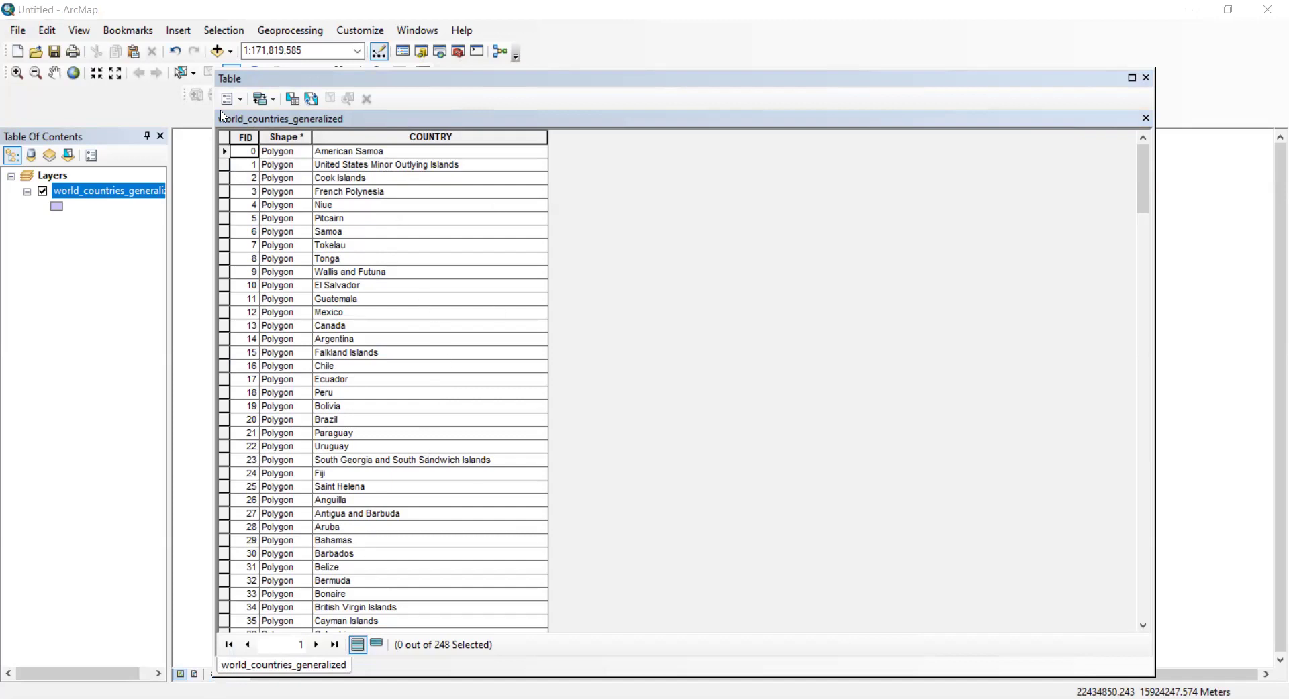
- Add a Float field named Fossil_fue with precision 10 and scale 15
click(241, 102)
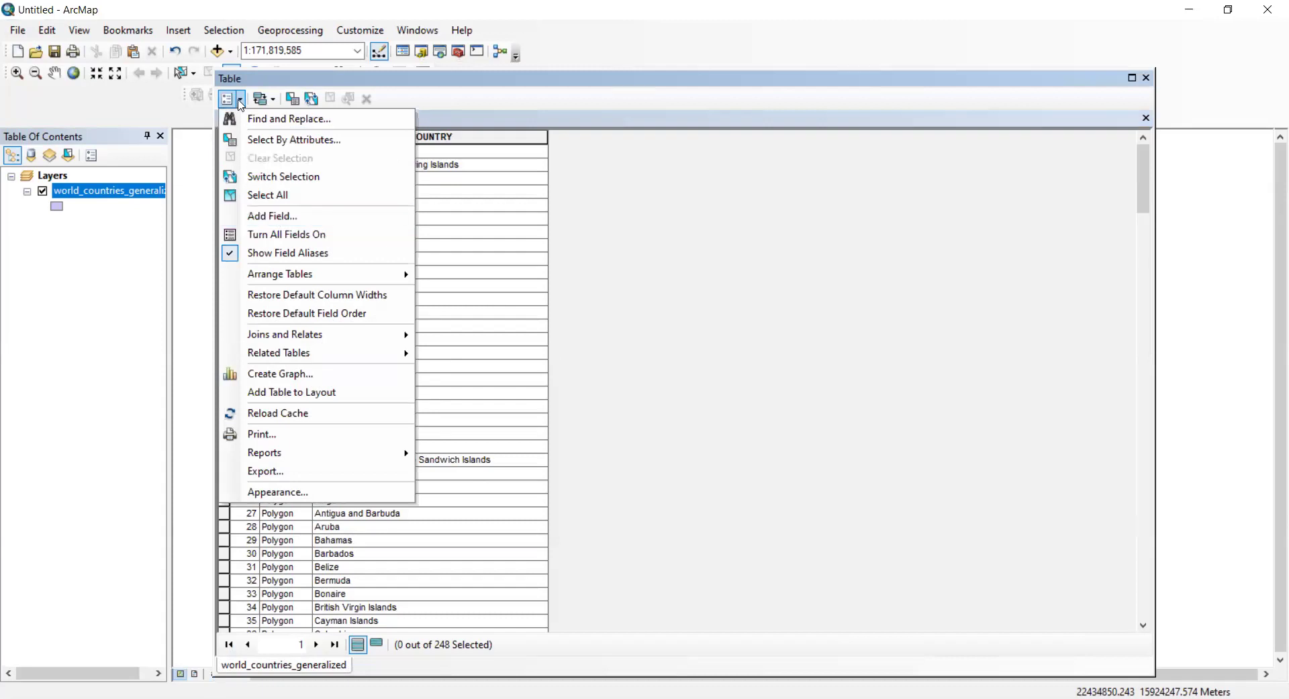
click(280, 218)
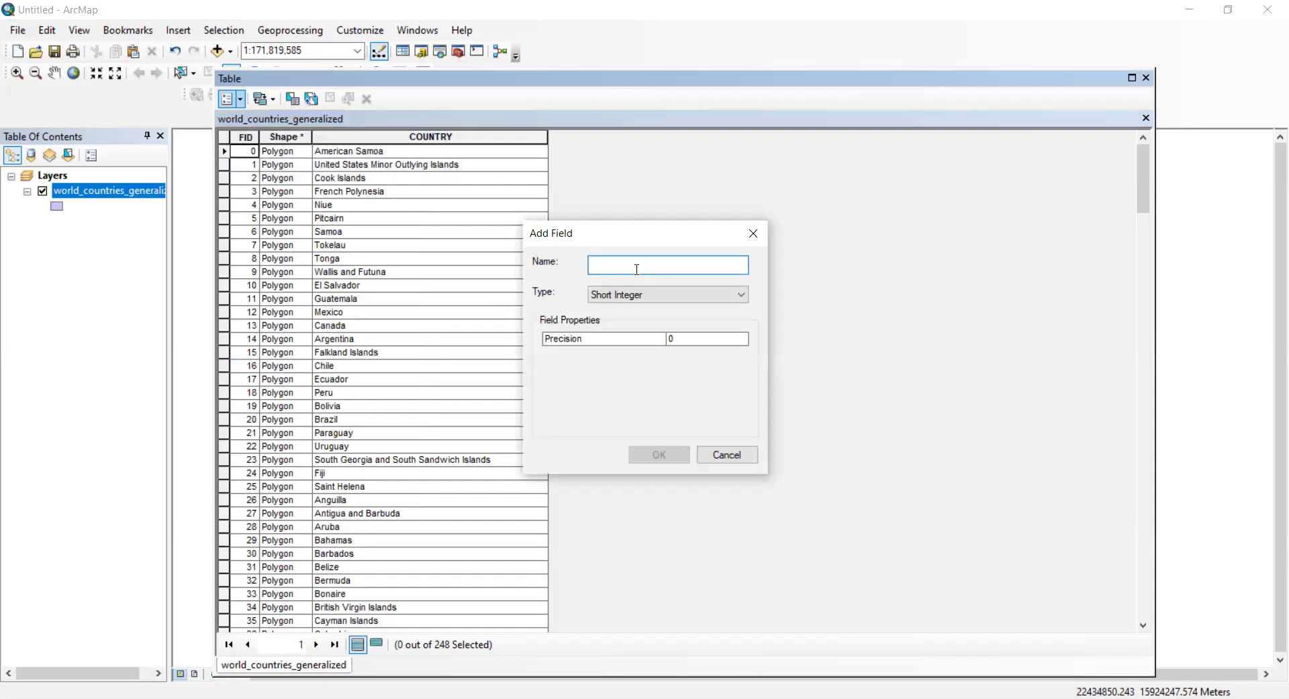
text(Fossie)
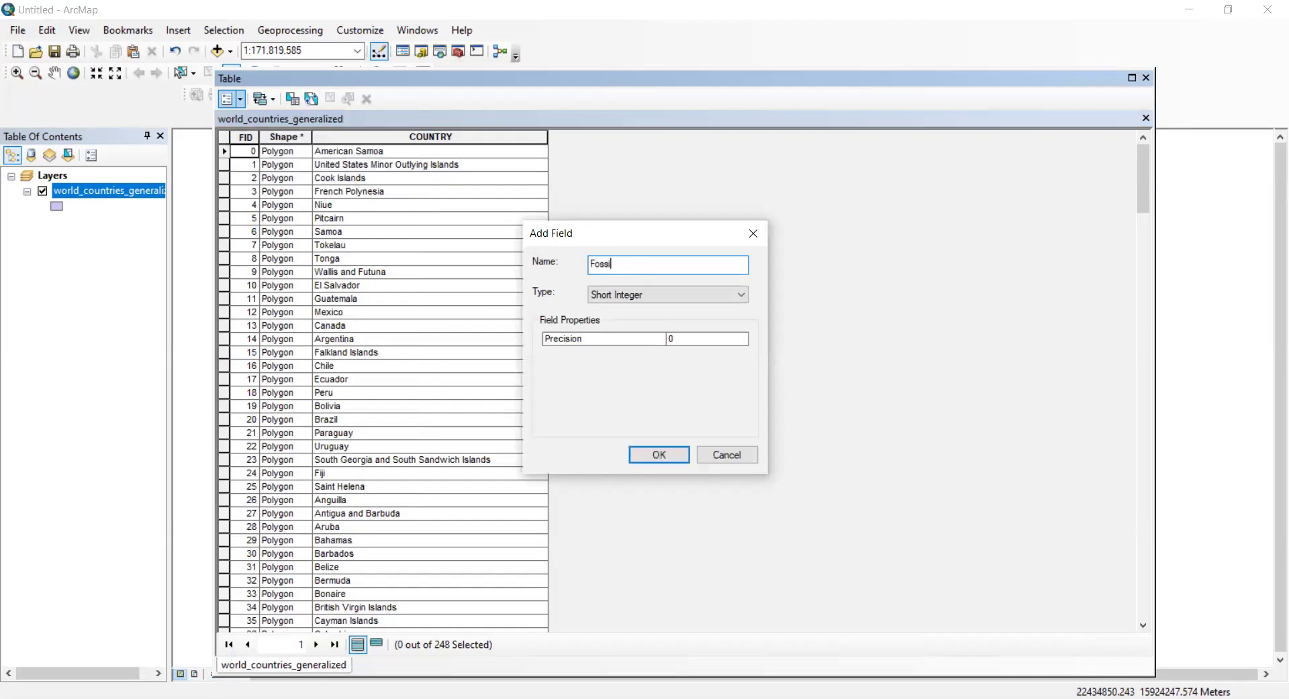
text(_fuels)
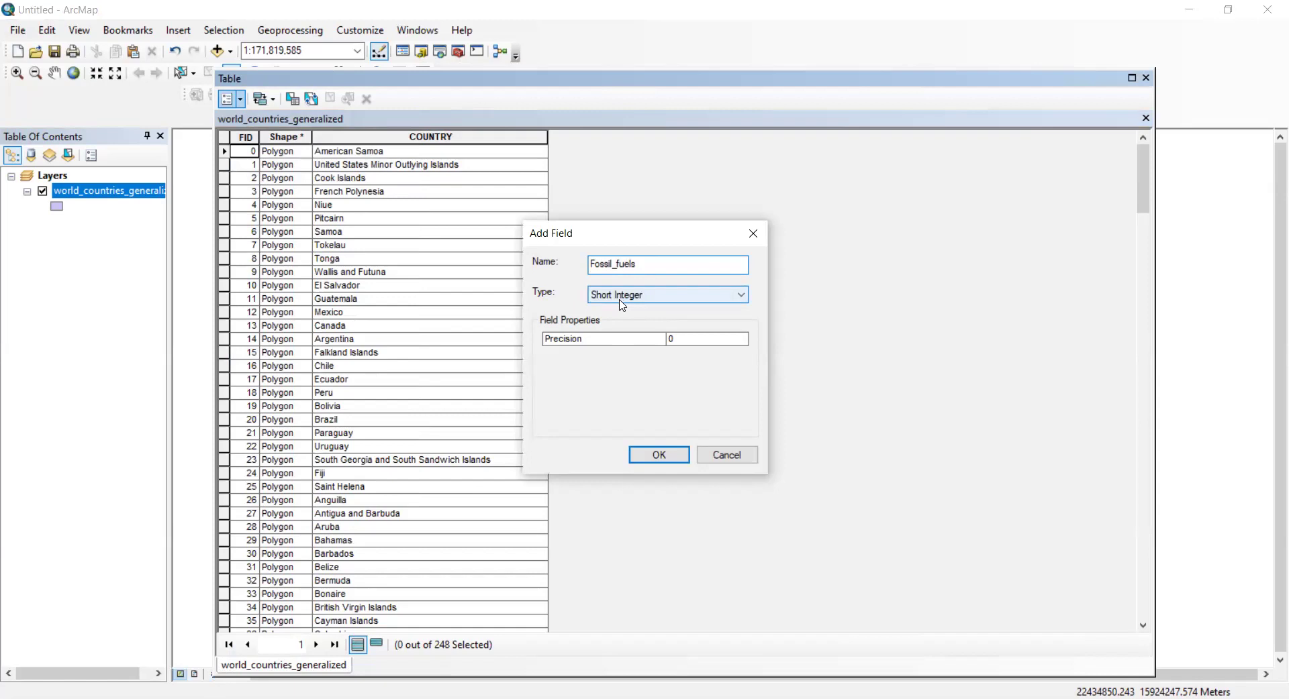
click(618, 301)
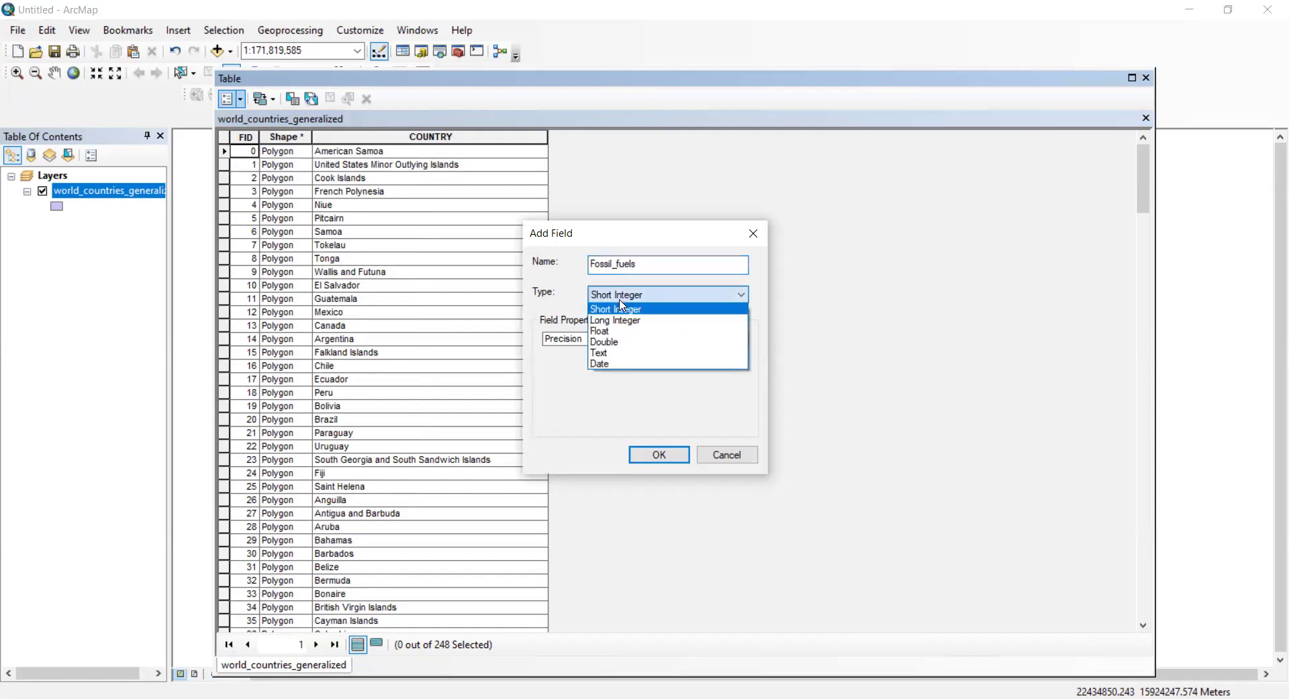
click(606, 332)
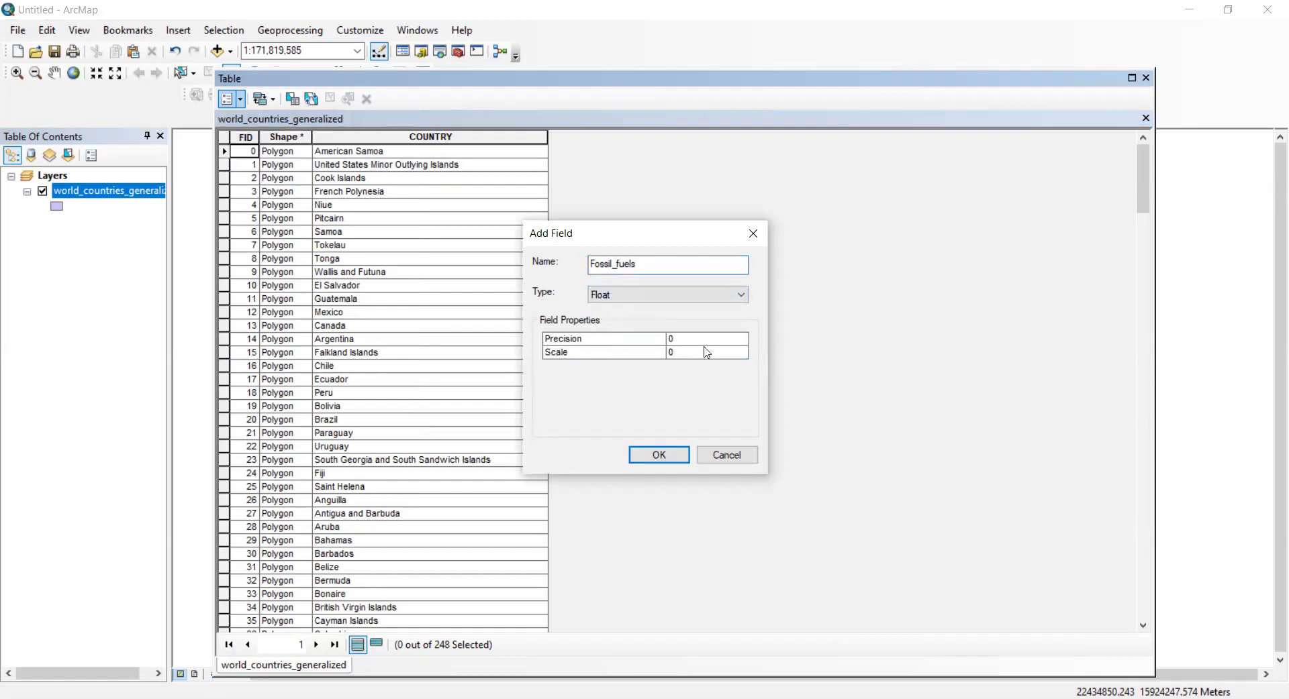
click(686, 338)
text(10)
click(703, 353)
text(15)
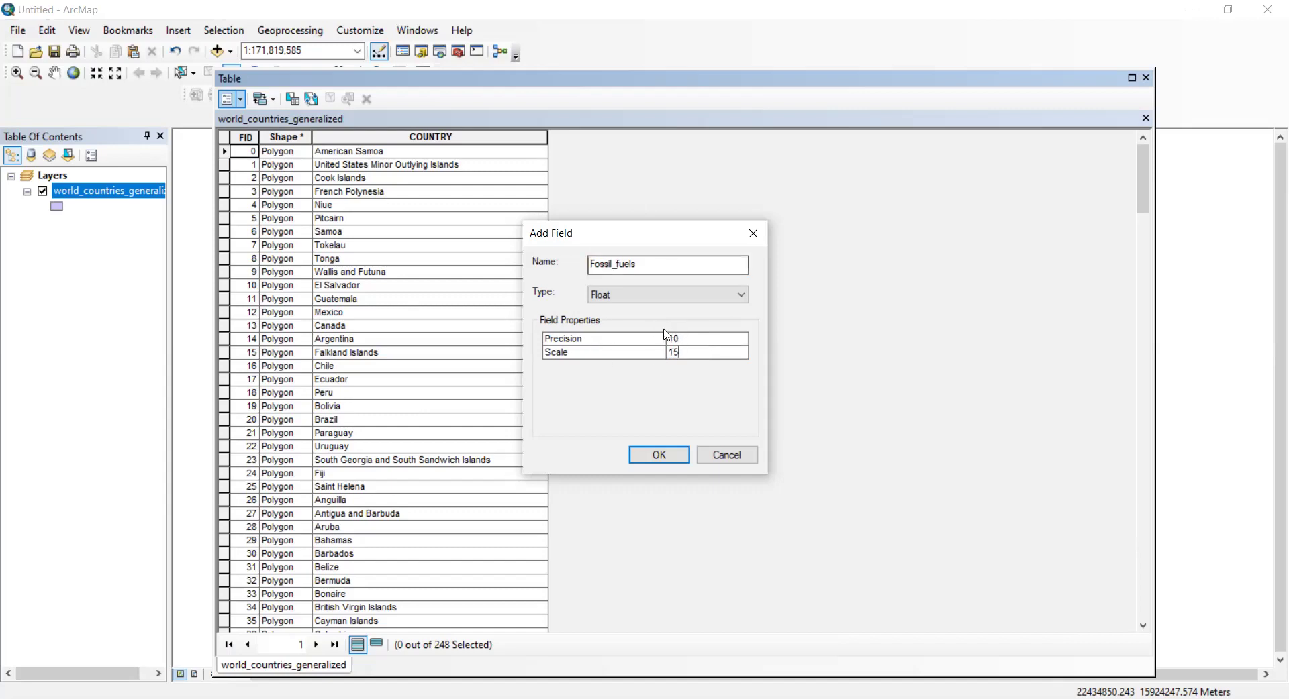
click(649, 455)
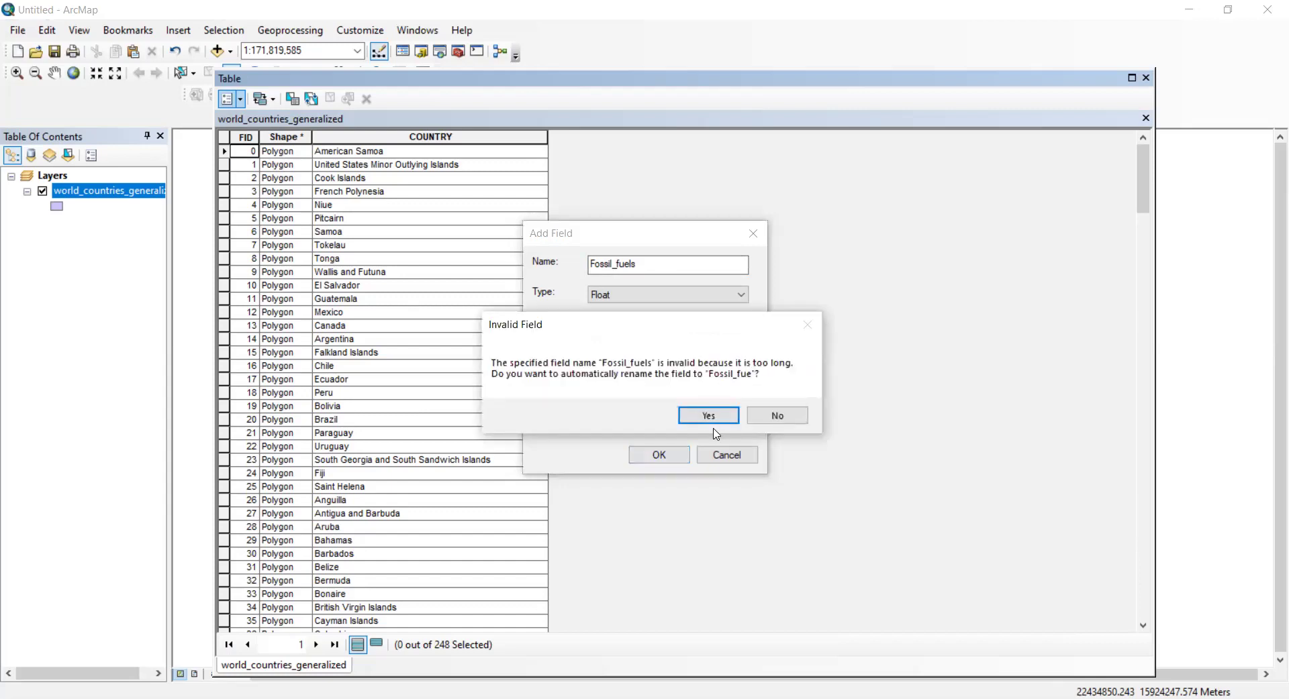
click(707, 416)
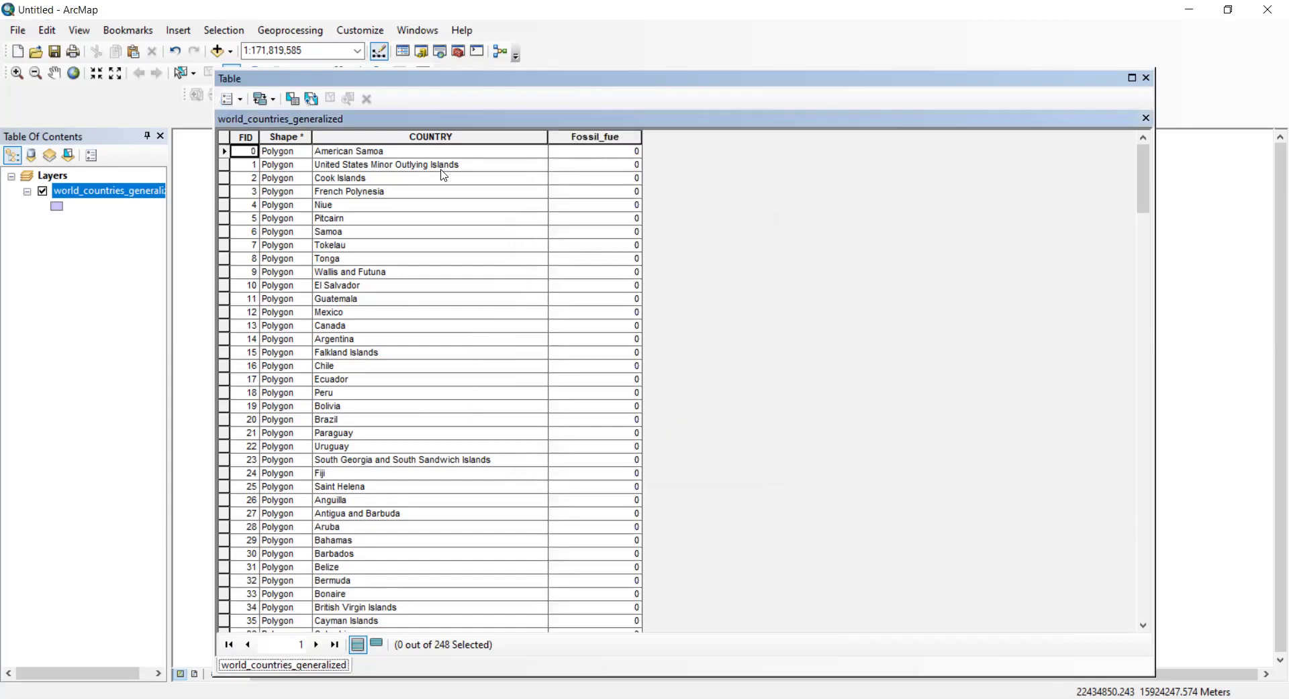
click(616, 154)
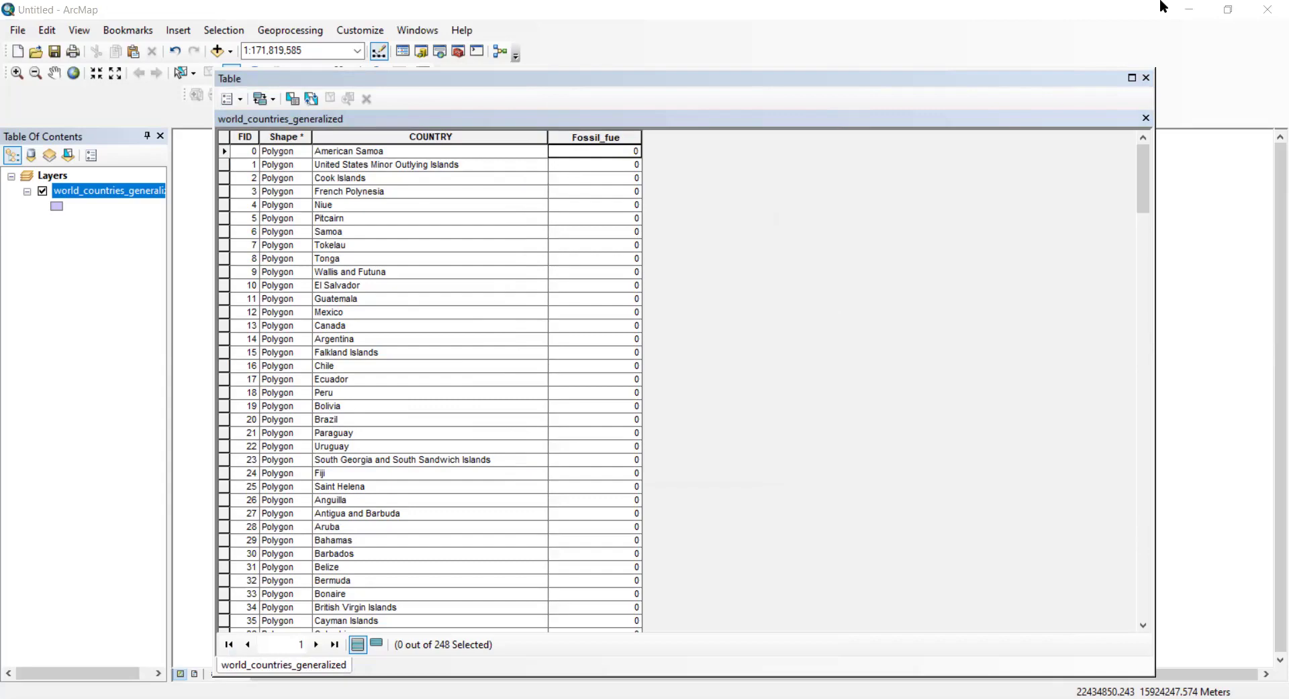
- In the Factbook, open Afghanistan's page and scroll its Energy section to electricity from fossil fuels (45%)
key(alt+Tab)
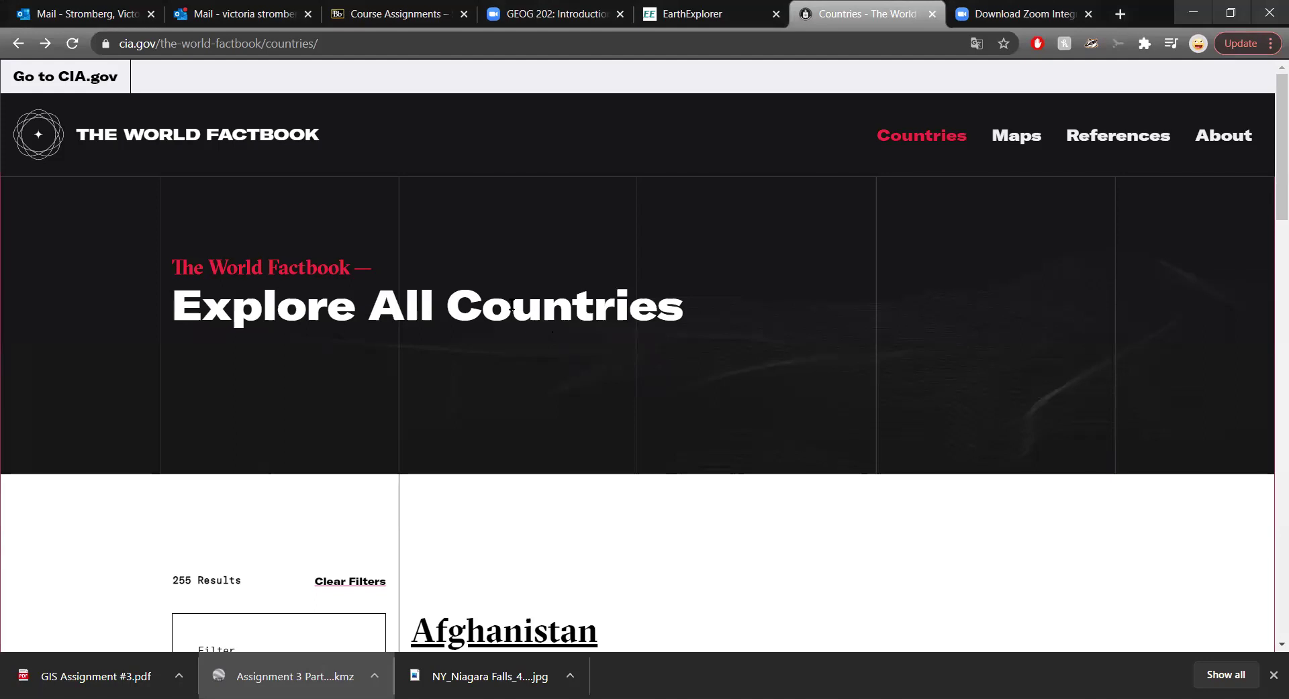
scroll(566, 470, down, 4)
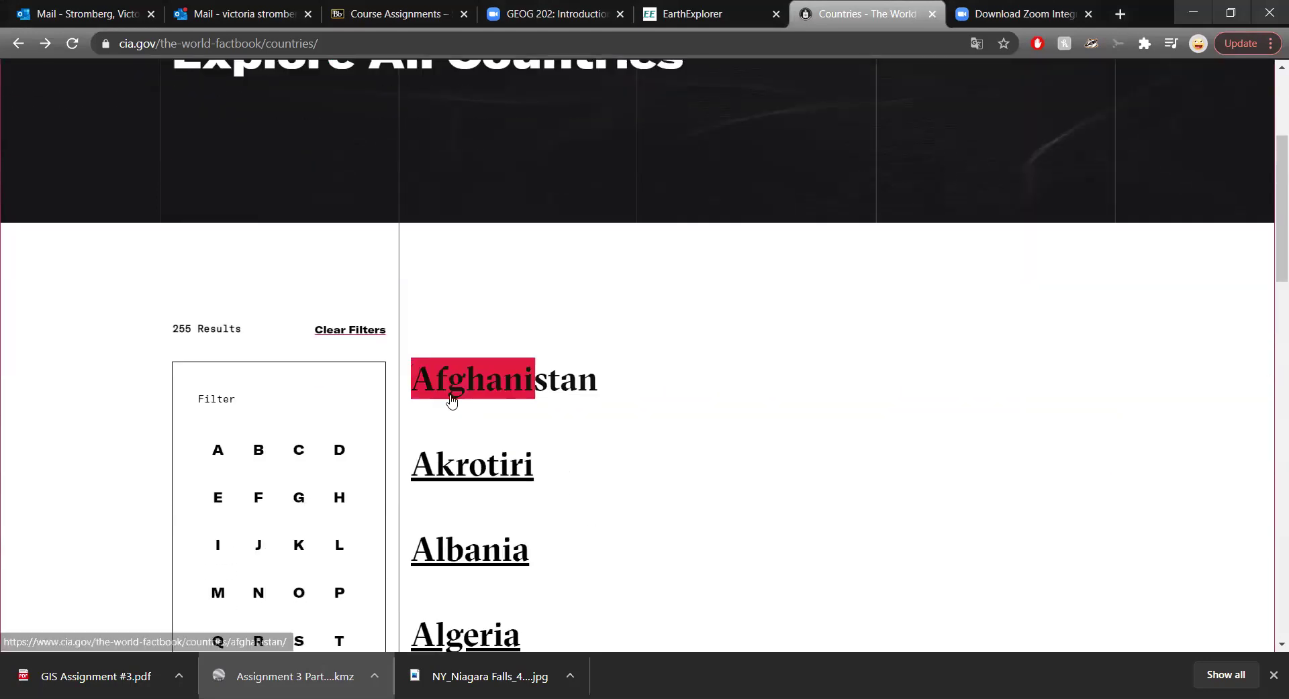
scroll(483, 288, up, 4)
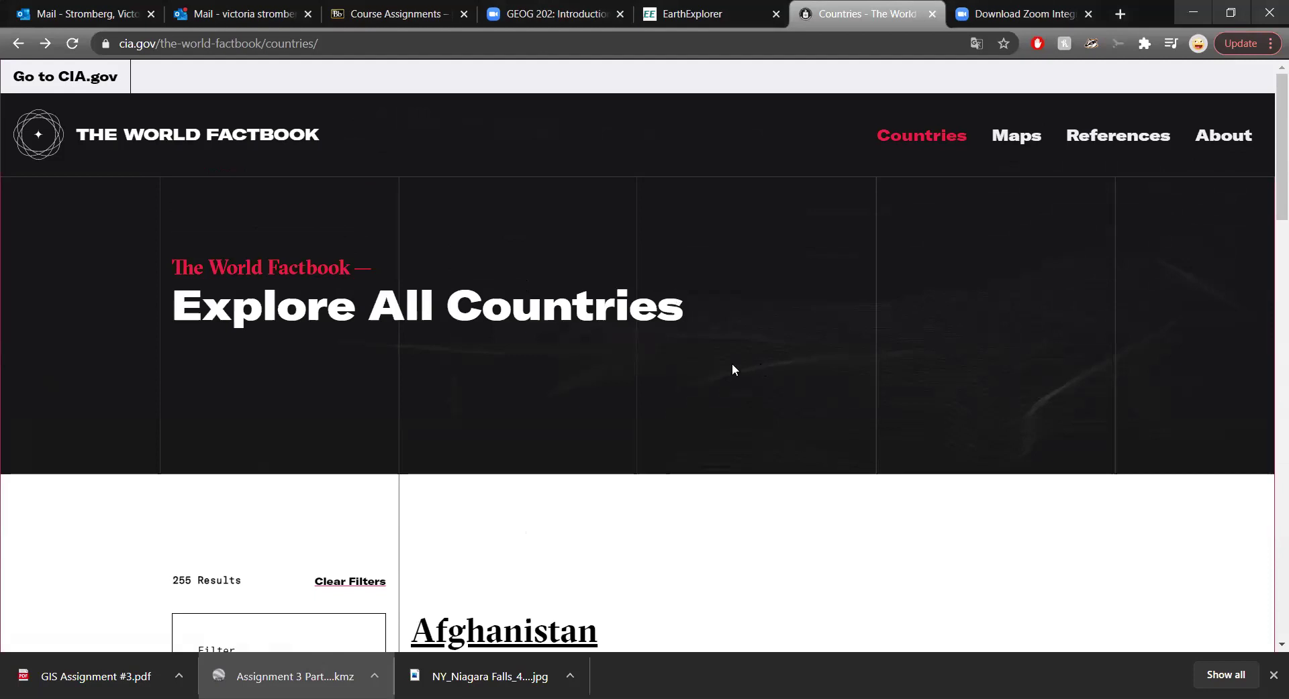
scroll(663, 363, down, 3)
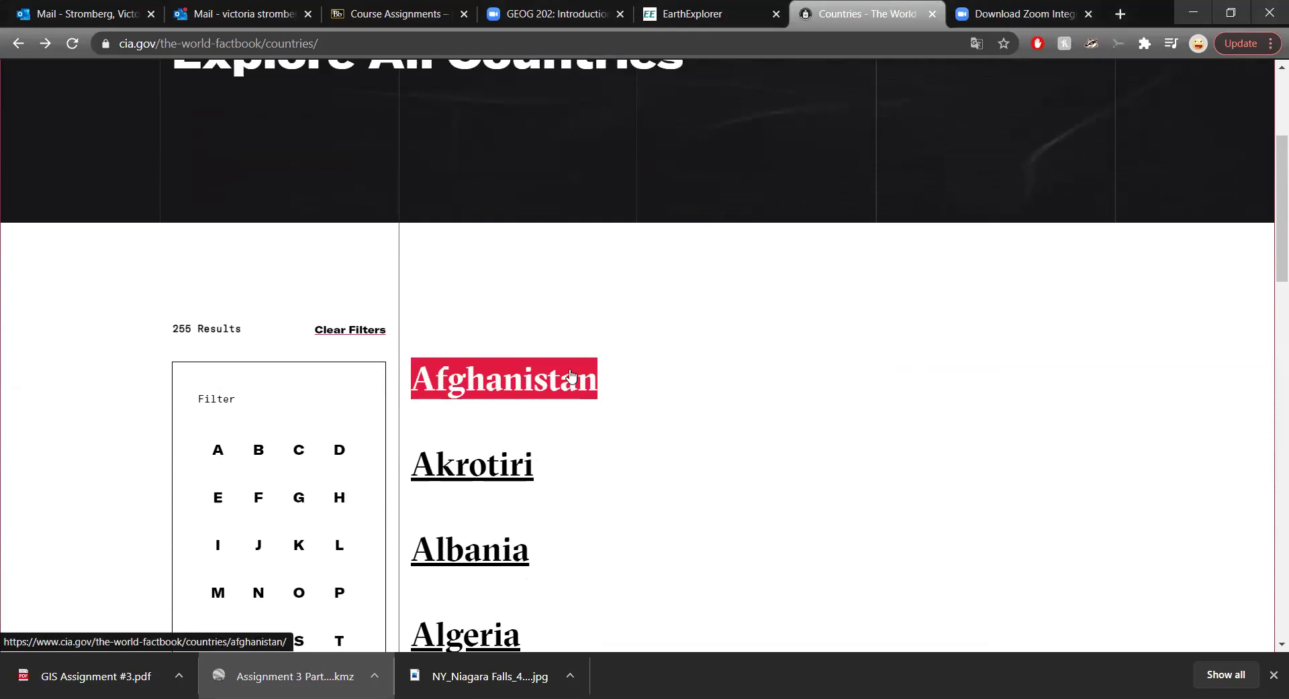
click(520, 380)
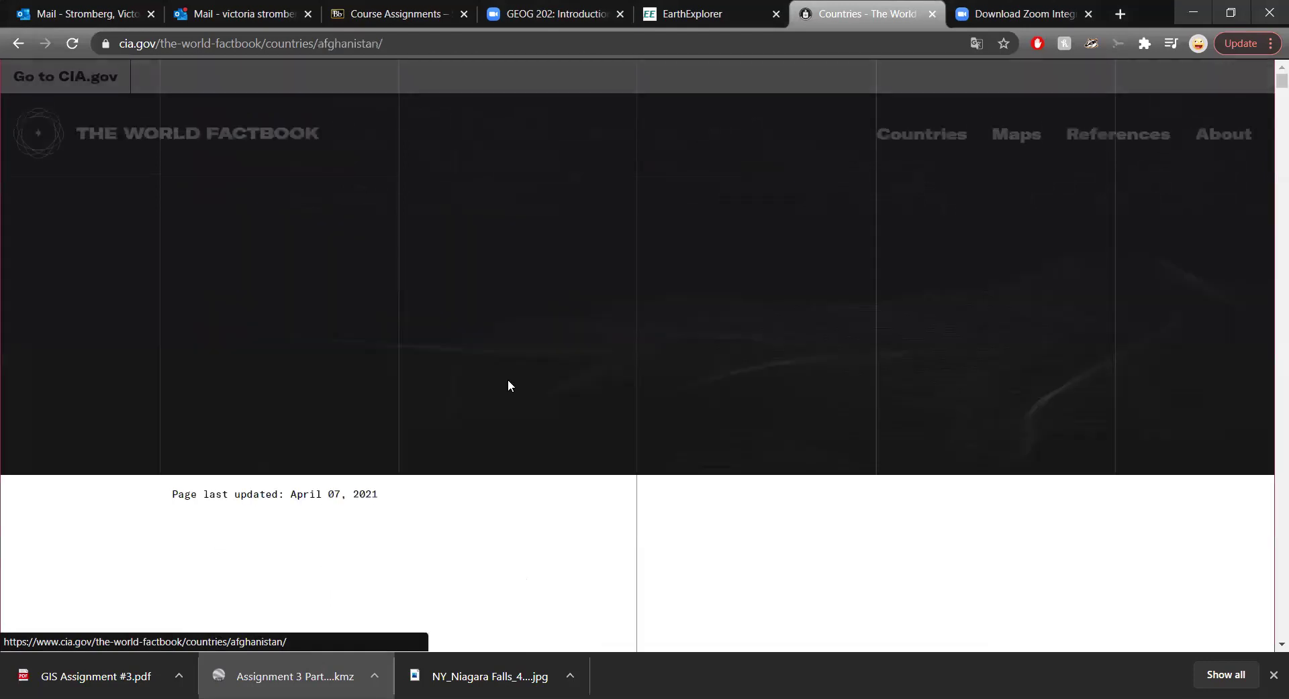
scroll(507, 422, down, 5)
scroll(508, 422, down, 18)
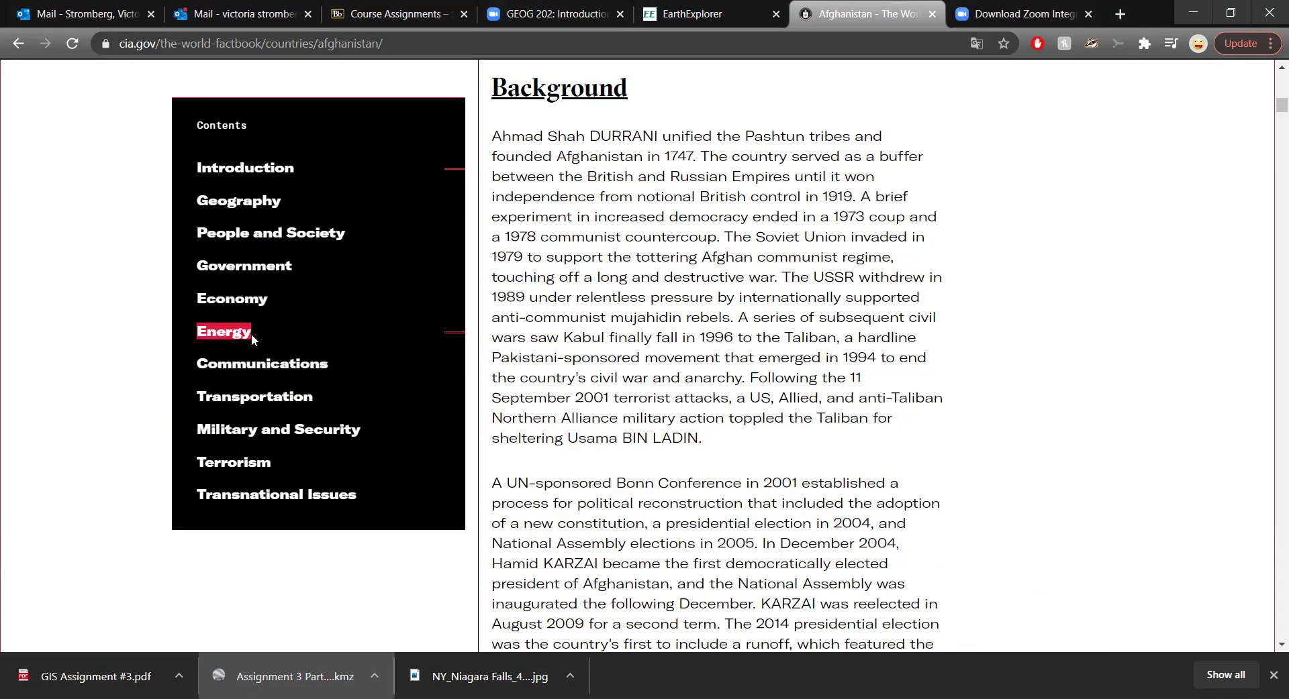
click(212, 332)
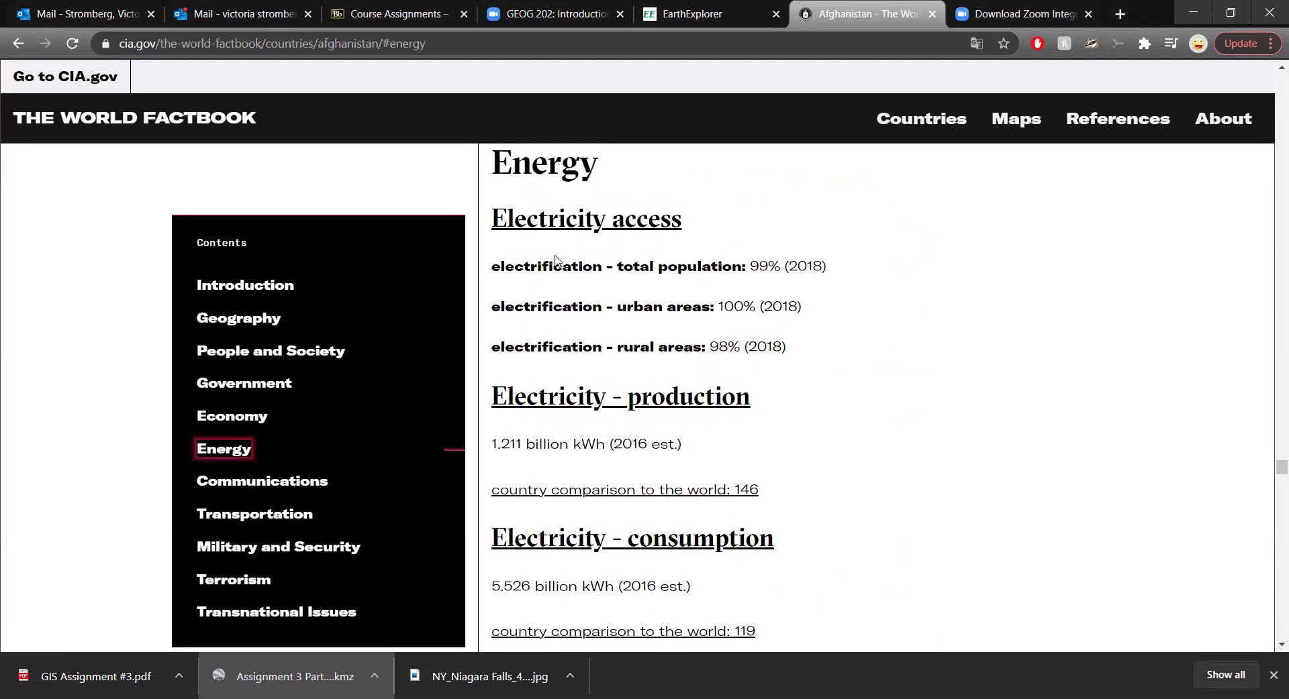
scroll(624, 380, down, 5)
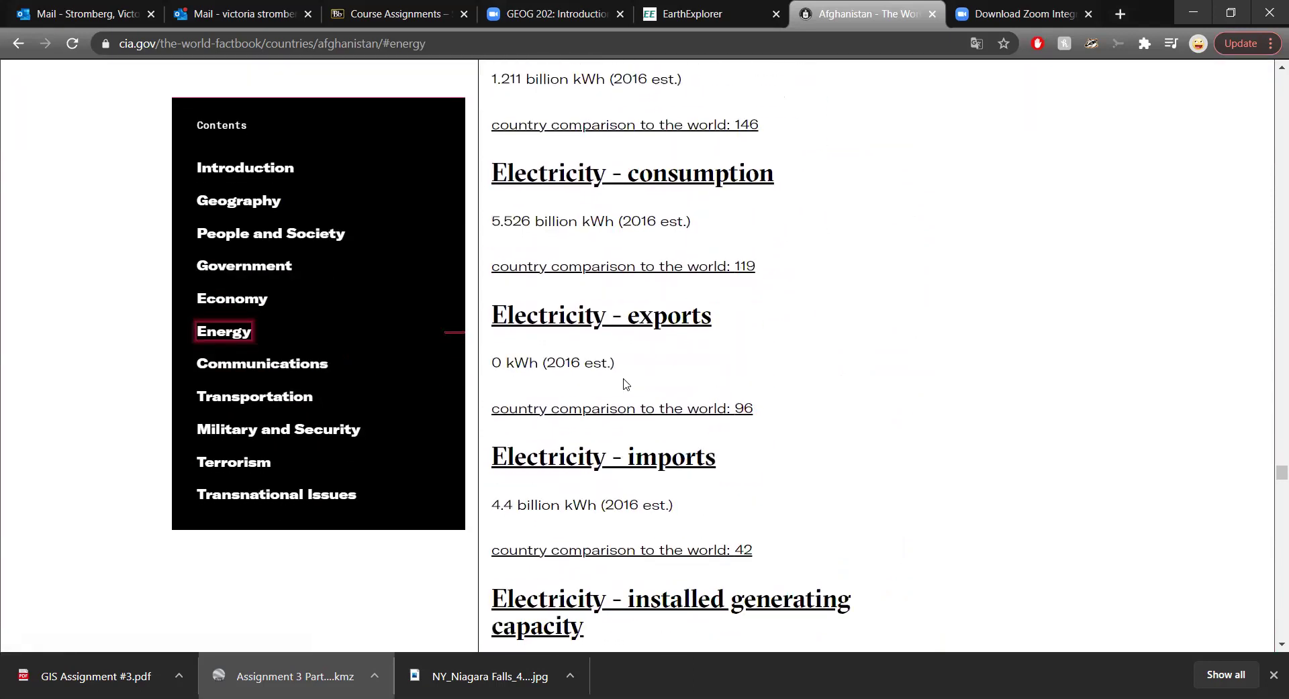
scroll(624, 384, down, 6)
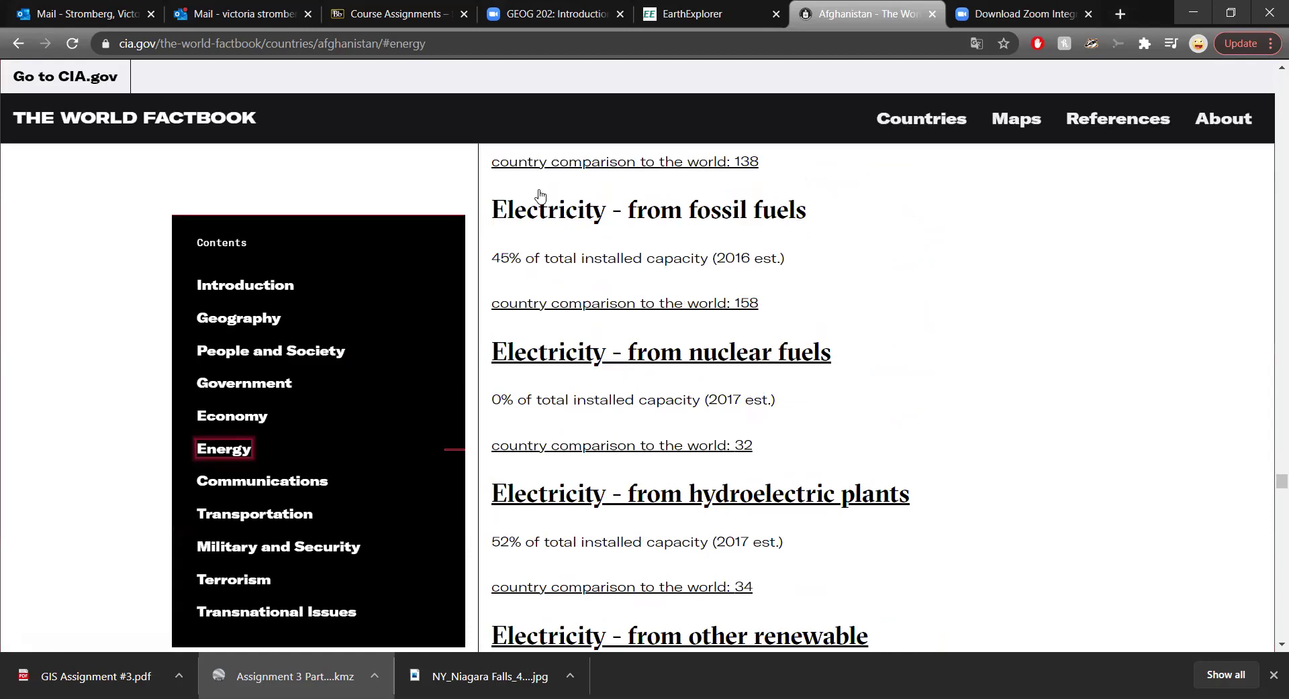
- Open the 'Electricity - from fossil fuels' country listing and locate Afghanistan's 45% line
click(667, 224)
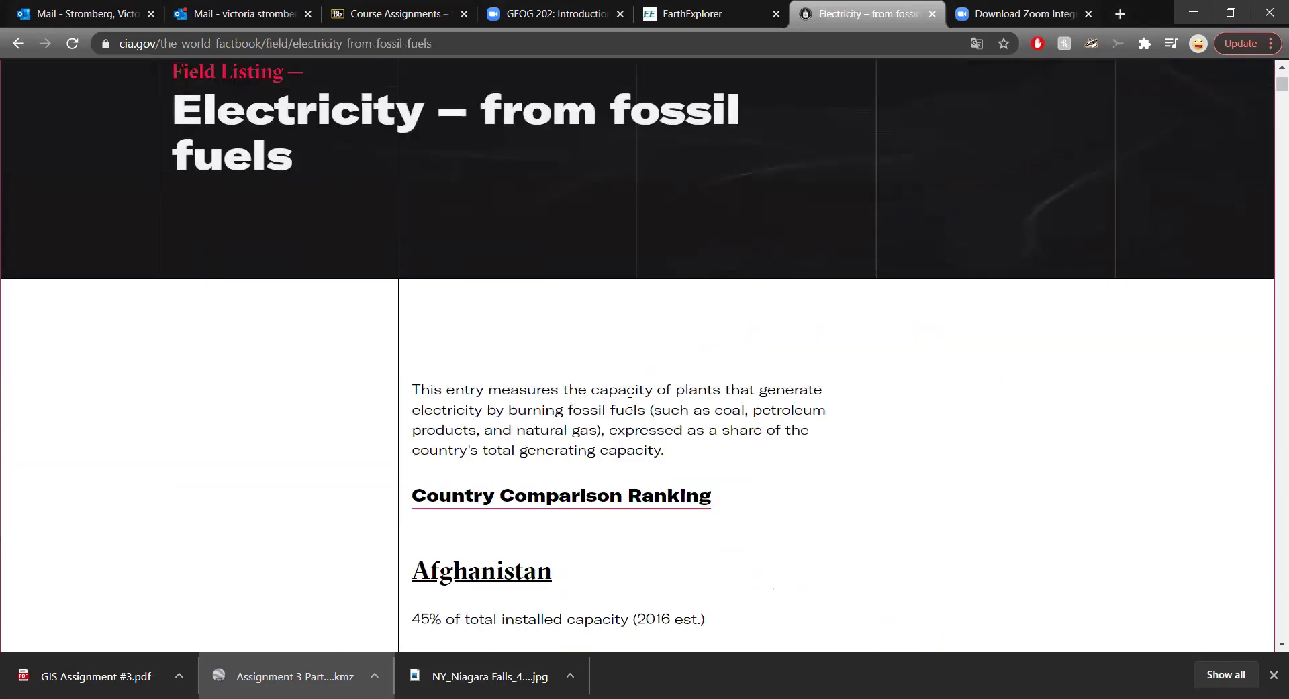
scroll(630, 403, down, 5)
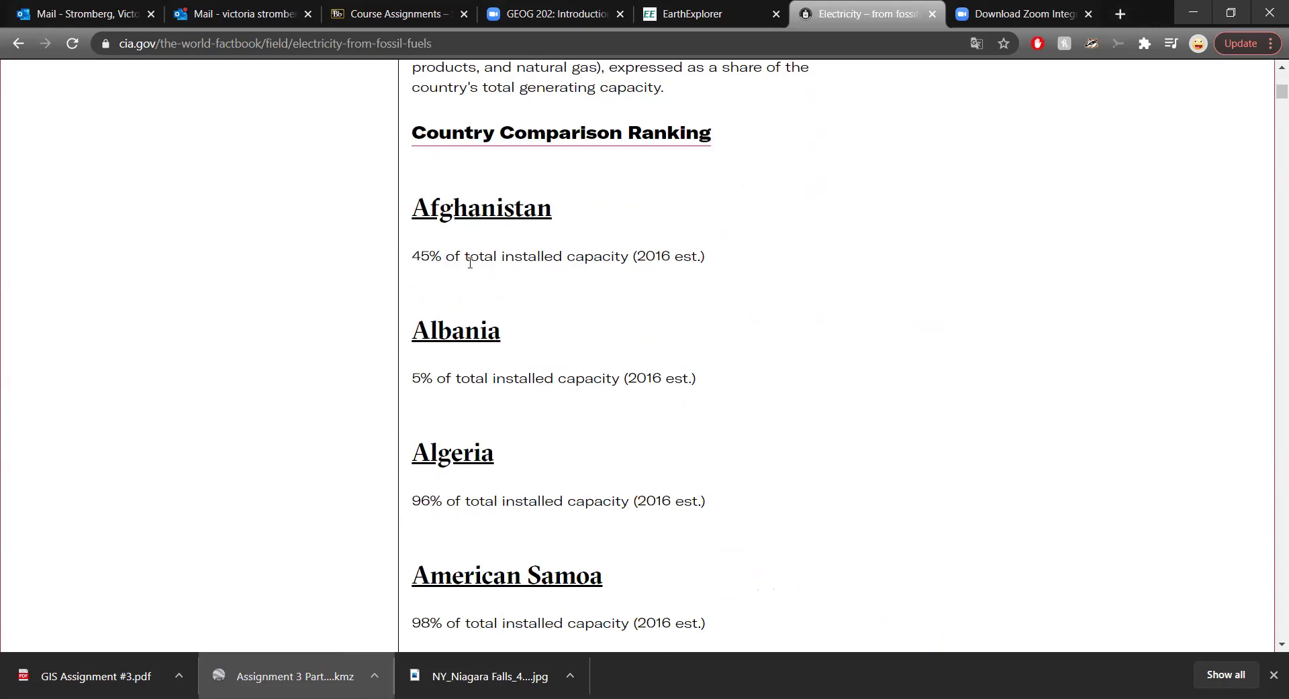
triple_click(420, 257)
click(420, 257)
- Scroll through the countries' fossil-fuel percentages, then return to ArcMap's countries table
scroll(489, 450, down, 15)
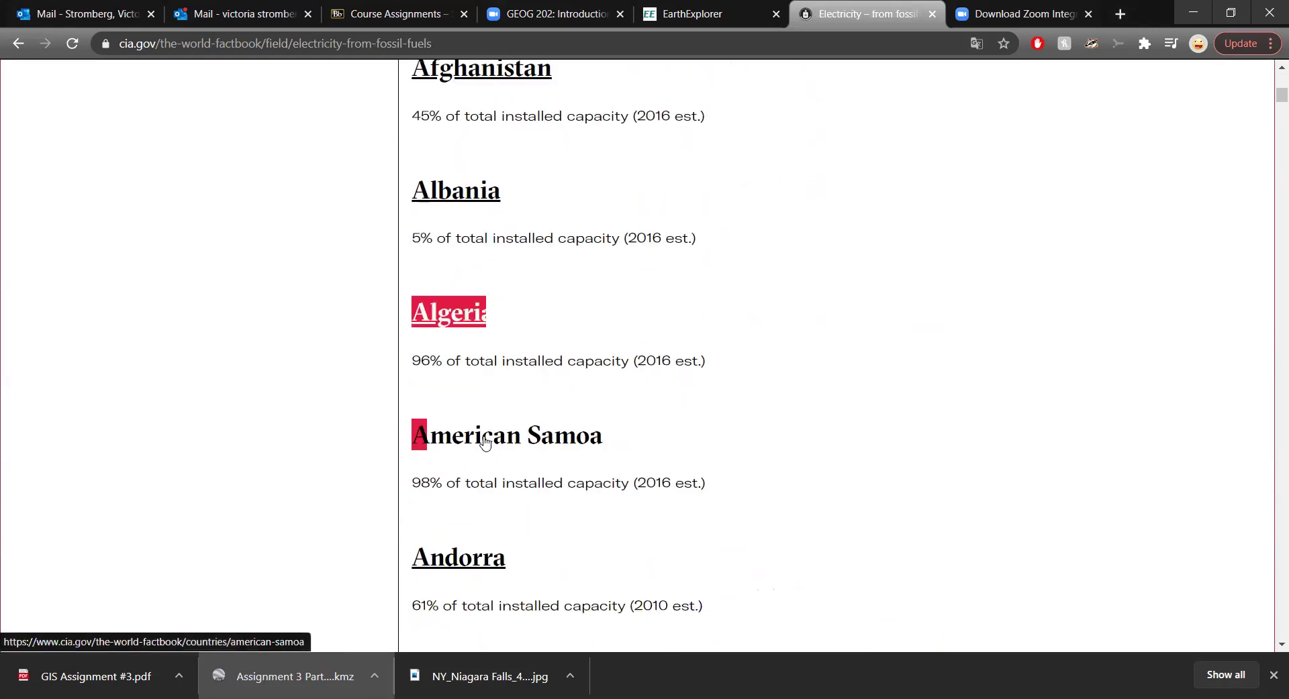
scroll(483, 433, down, 15)
drag(1269, 141, 1270, 265)
scroll(815, 392, down, 4)
scroll(787, 373, down, 2)
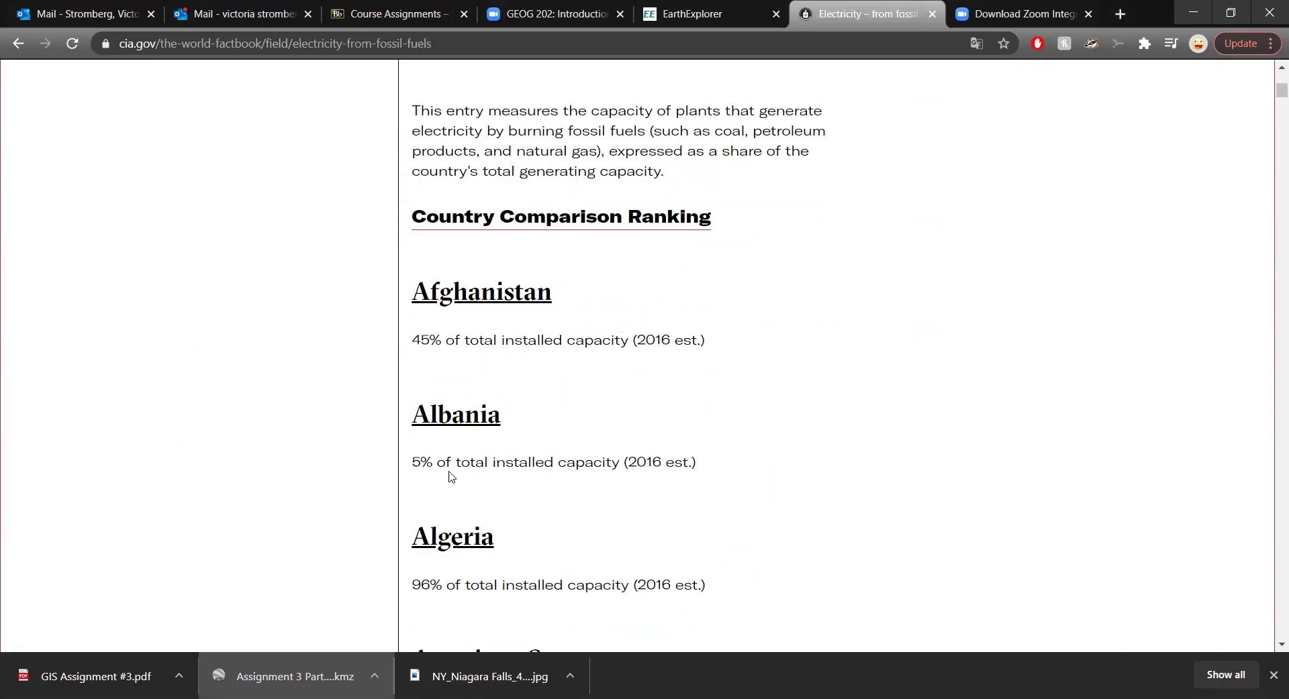
scroll(521, 512, down, 2)
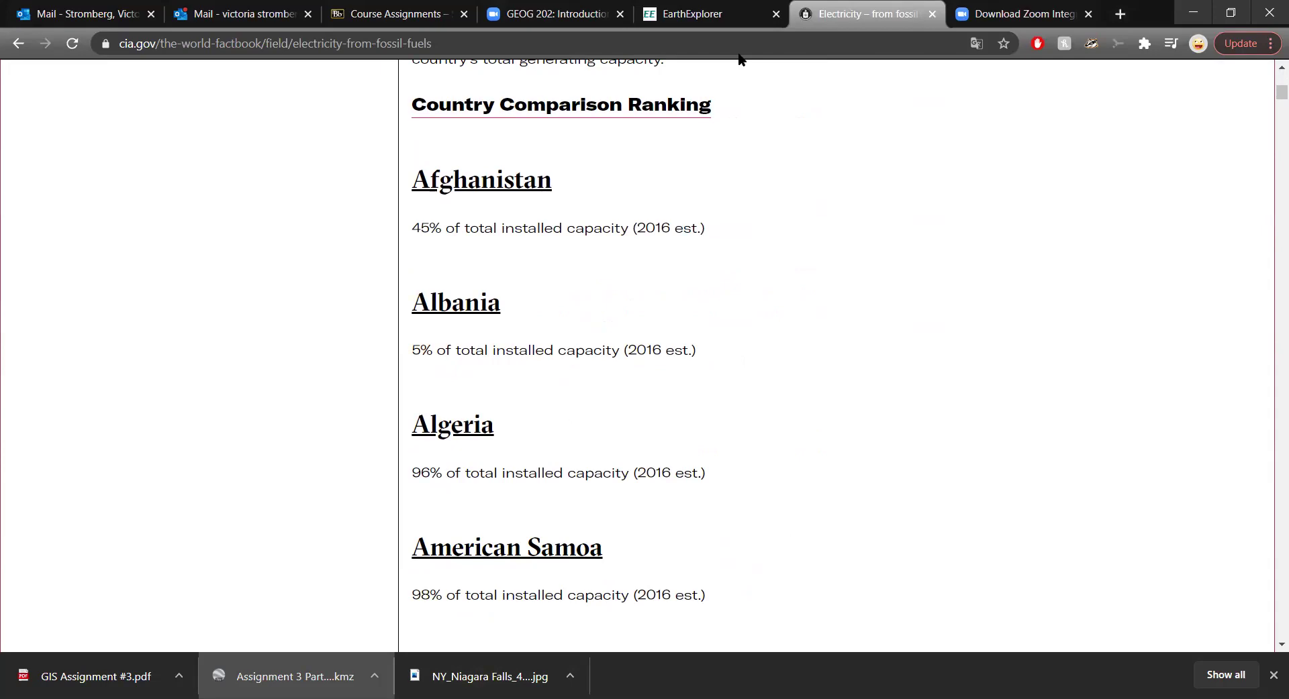
key(alt+Tab)
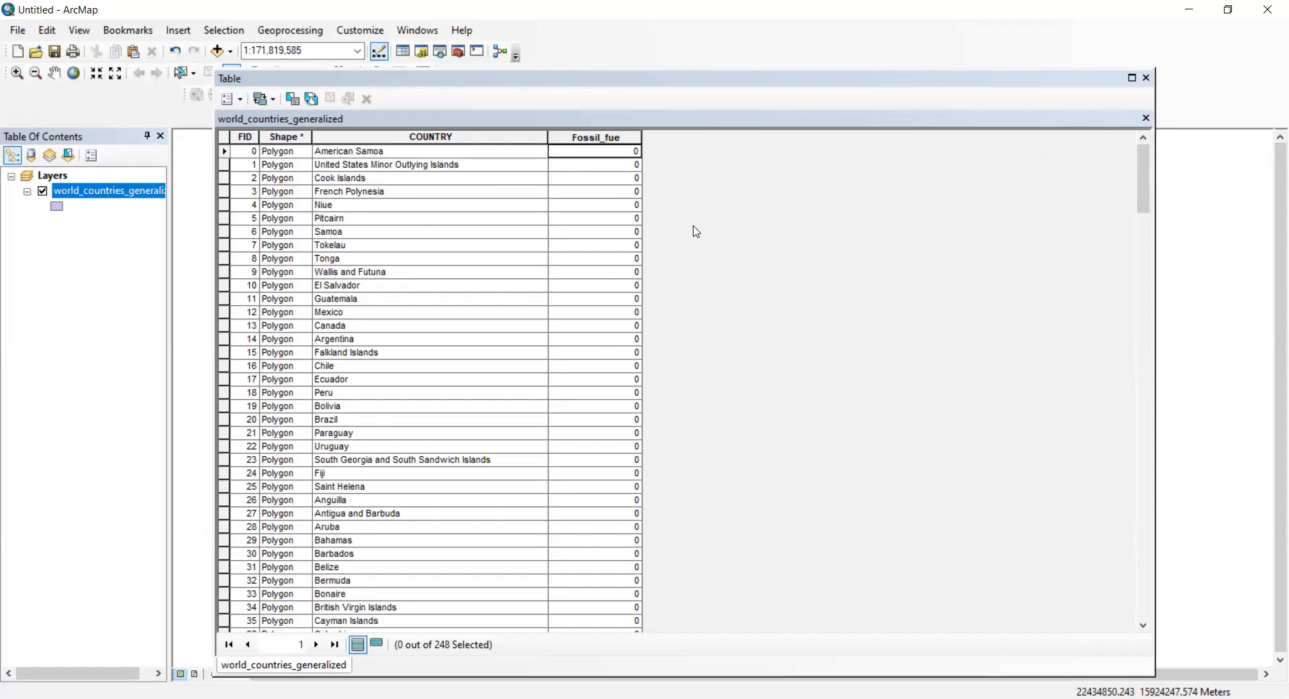
- Sort the COUNTRY column descending, then ascending so Afghanistan is listed first
right_click(449, 138)
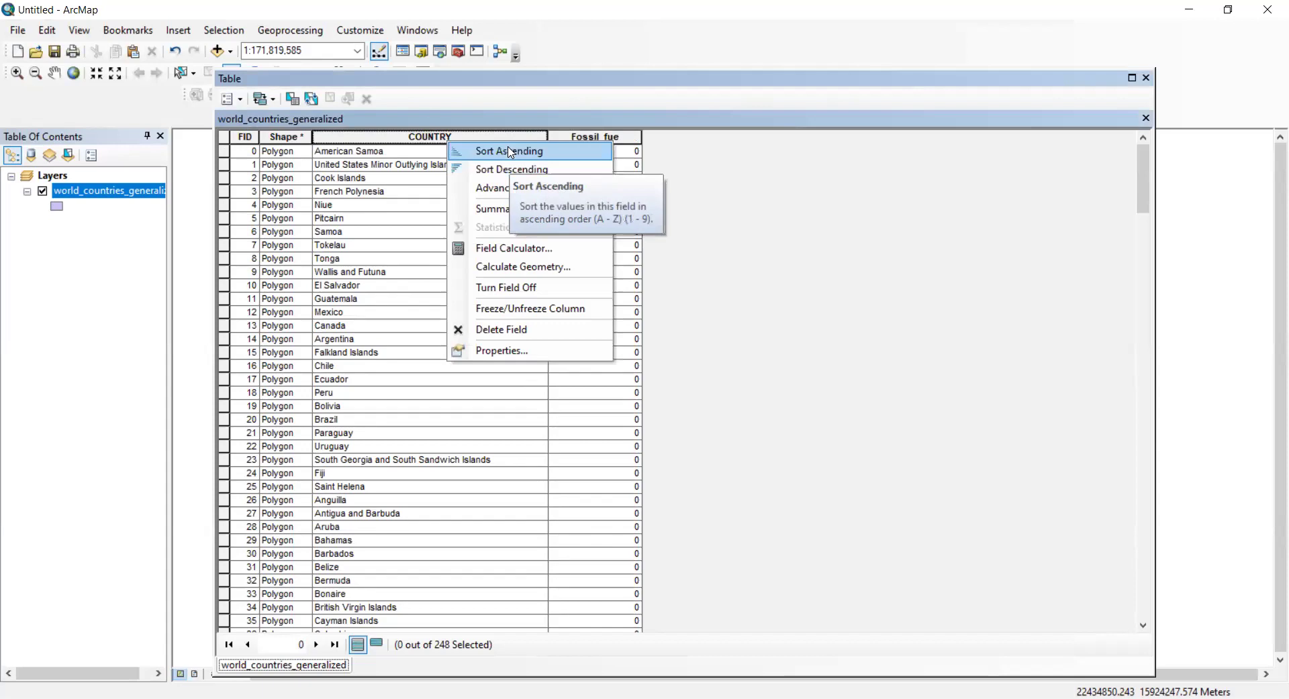
click(511, 169)
right_click(389, 137)
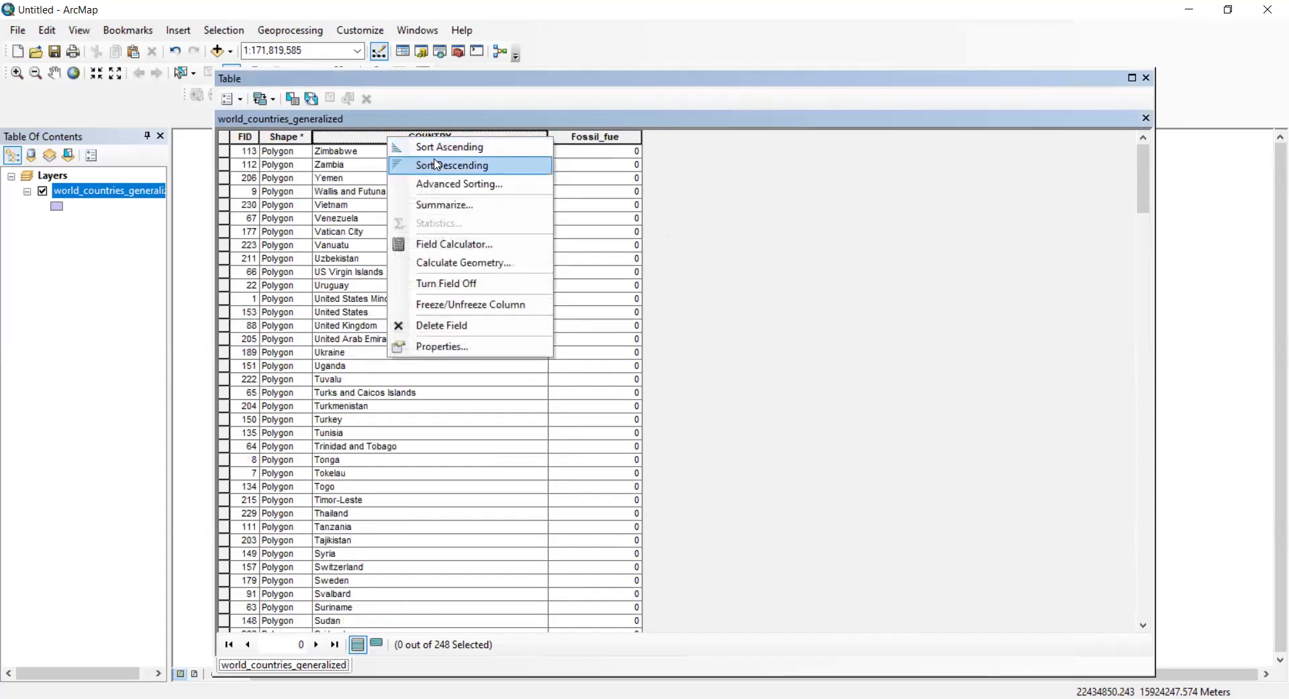
click(435, 154)
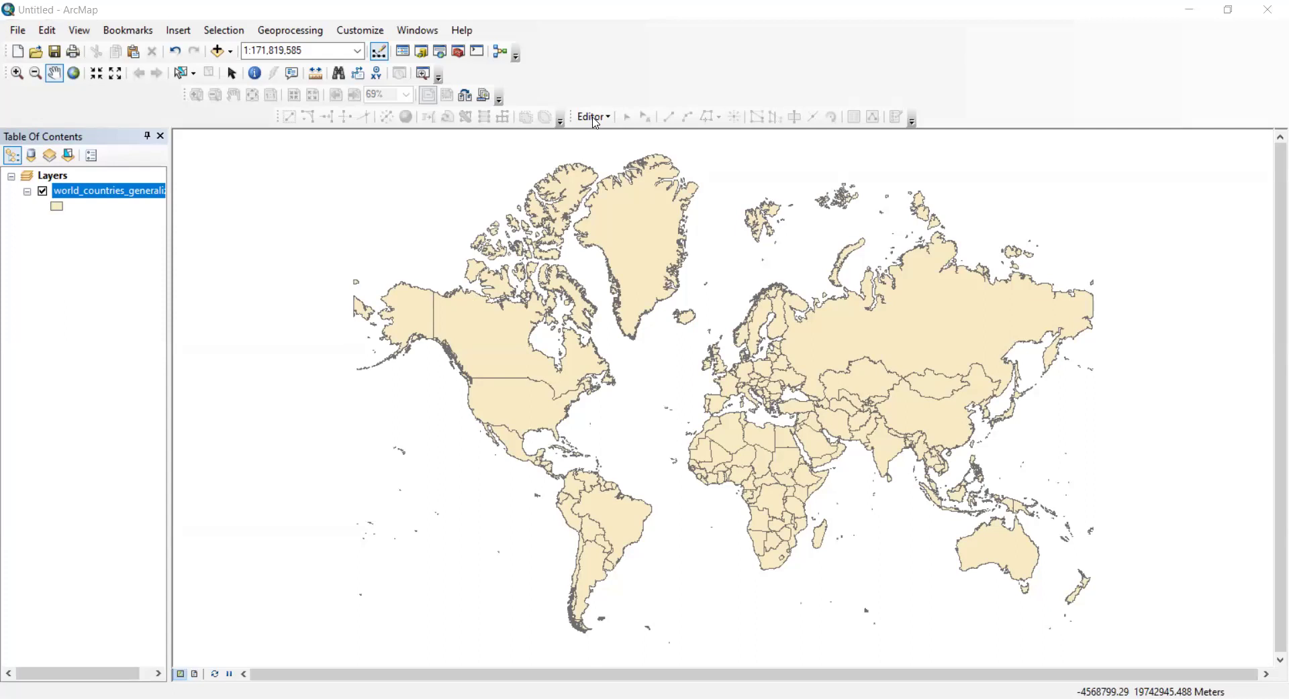
click(593, 118)
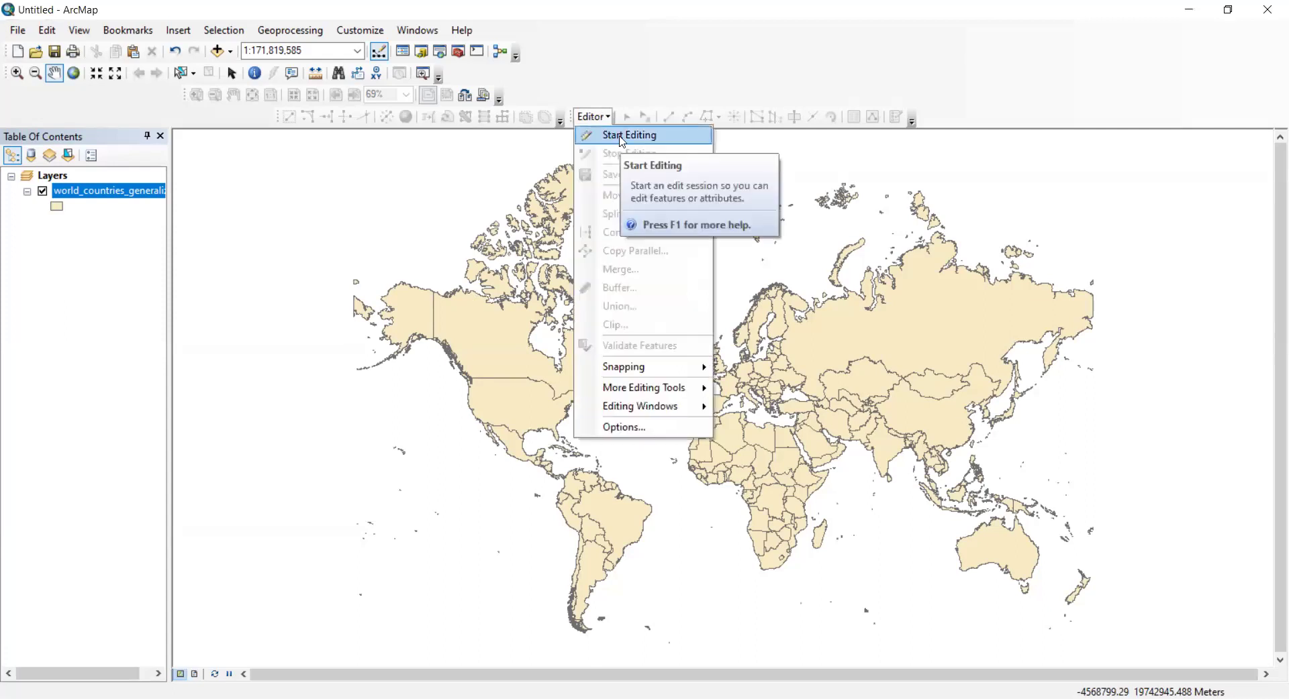
click(622, 135)
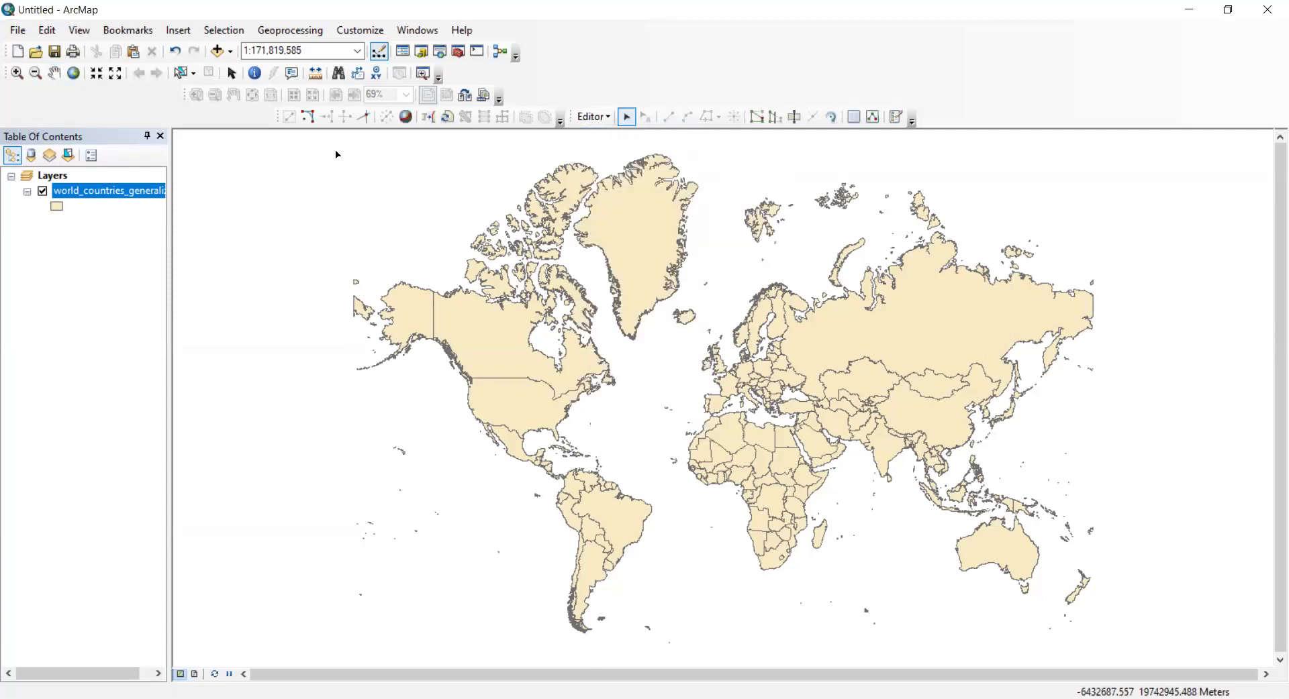
right_click(134, 193)
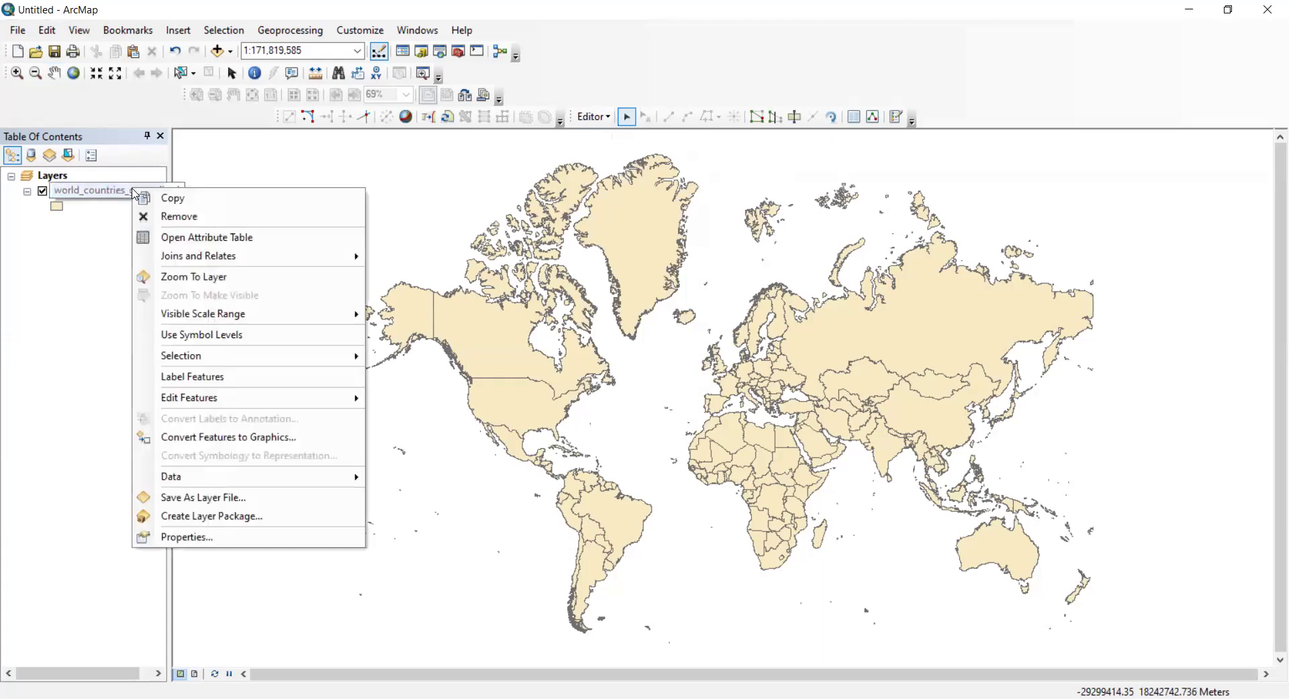
click(192, 238)
click(593, 143)
text(dsfdsrh)
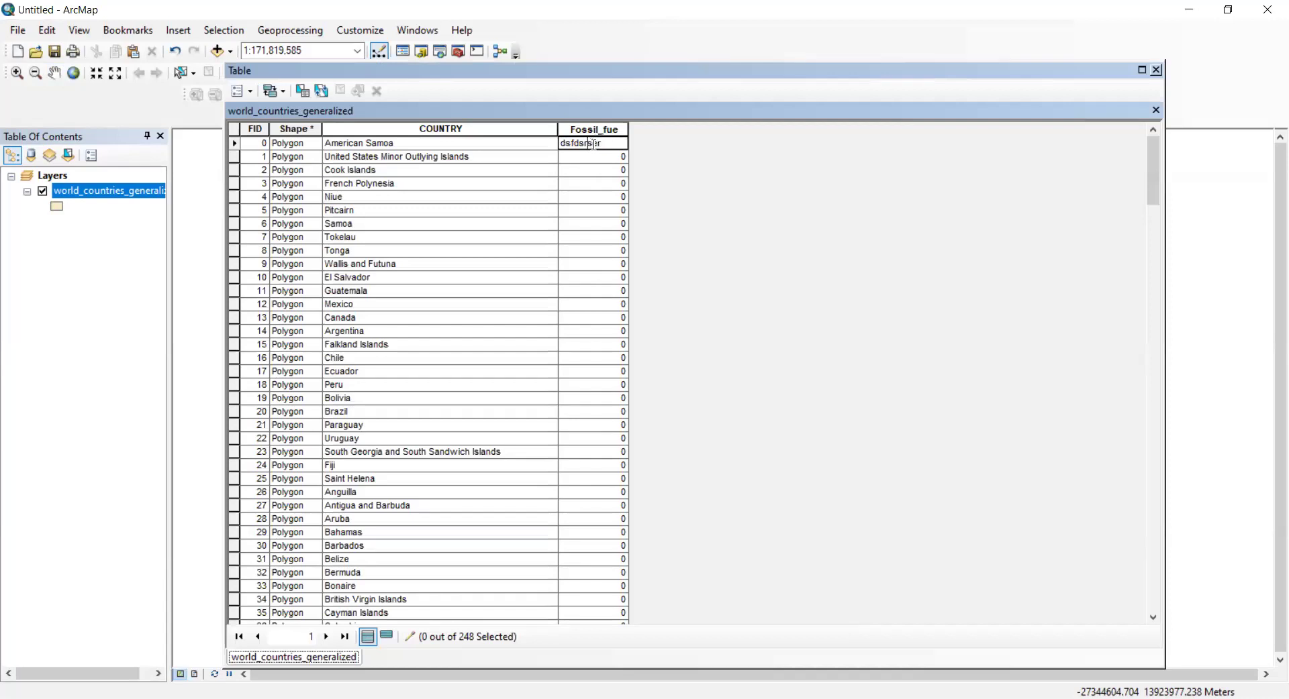
double_click(595, 145)
key(BackSpace)
click(1155, 74)
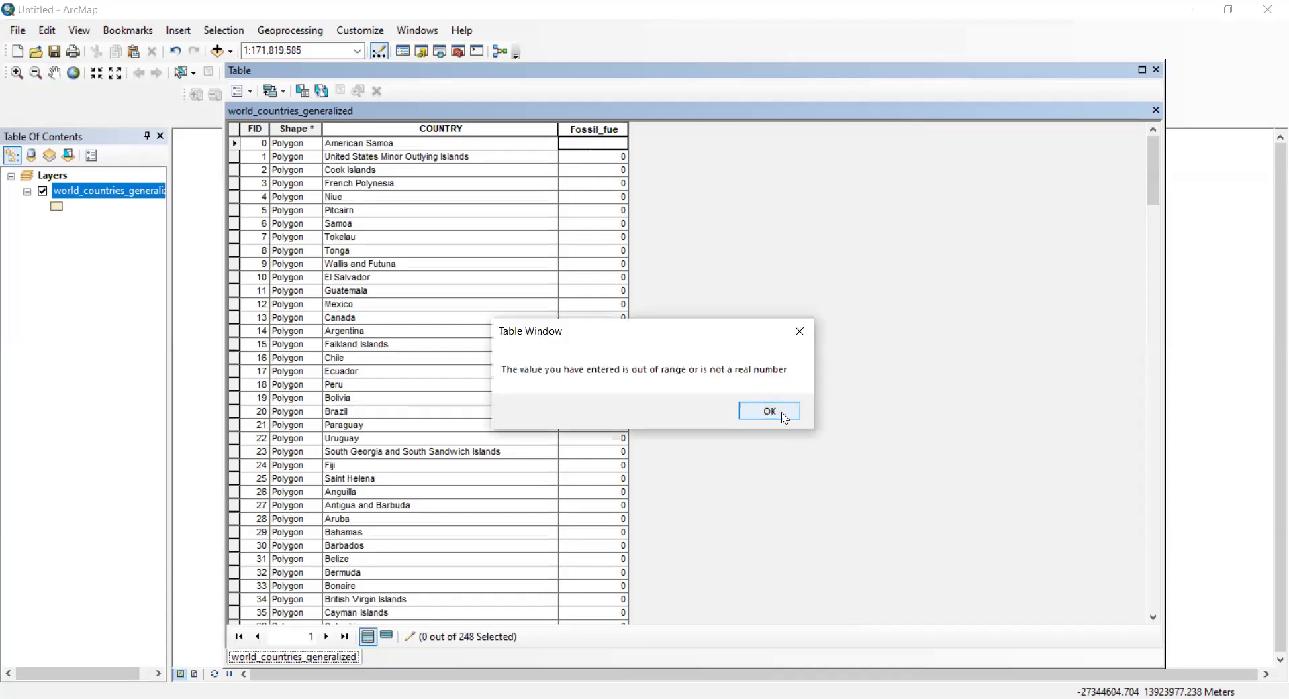
click(769, 411)
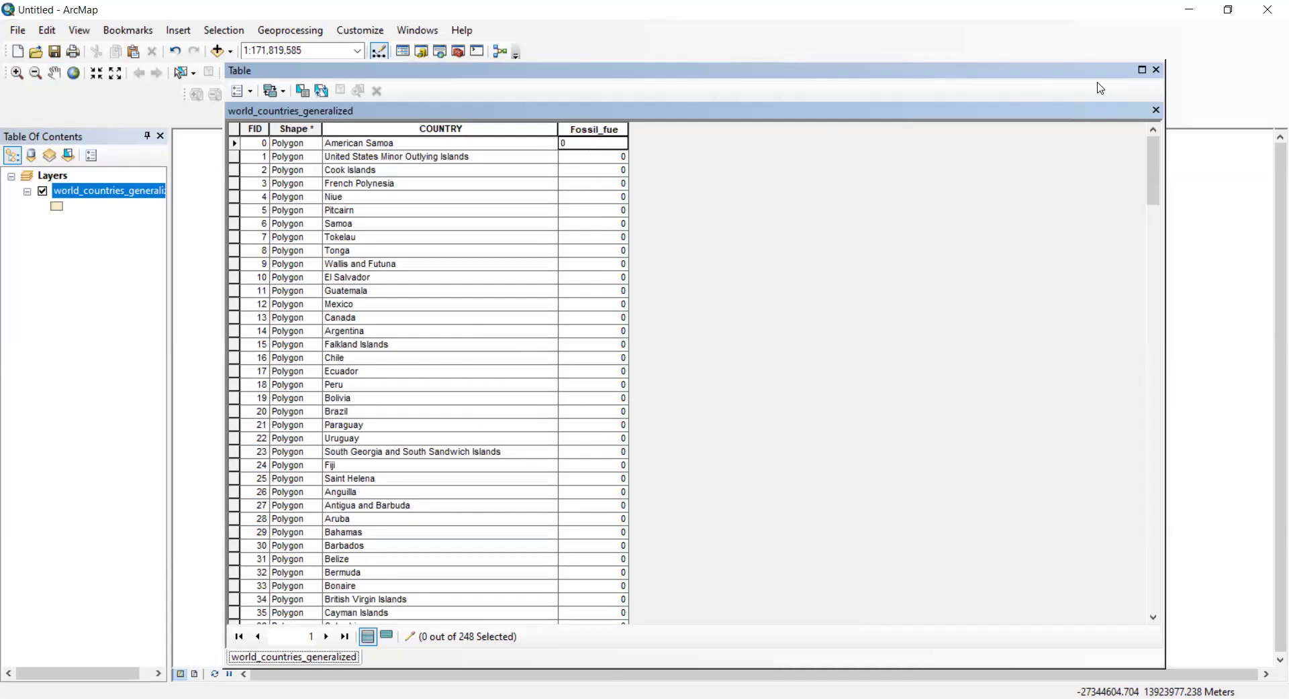
click(1155, 70)
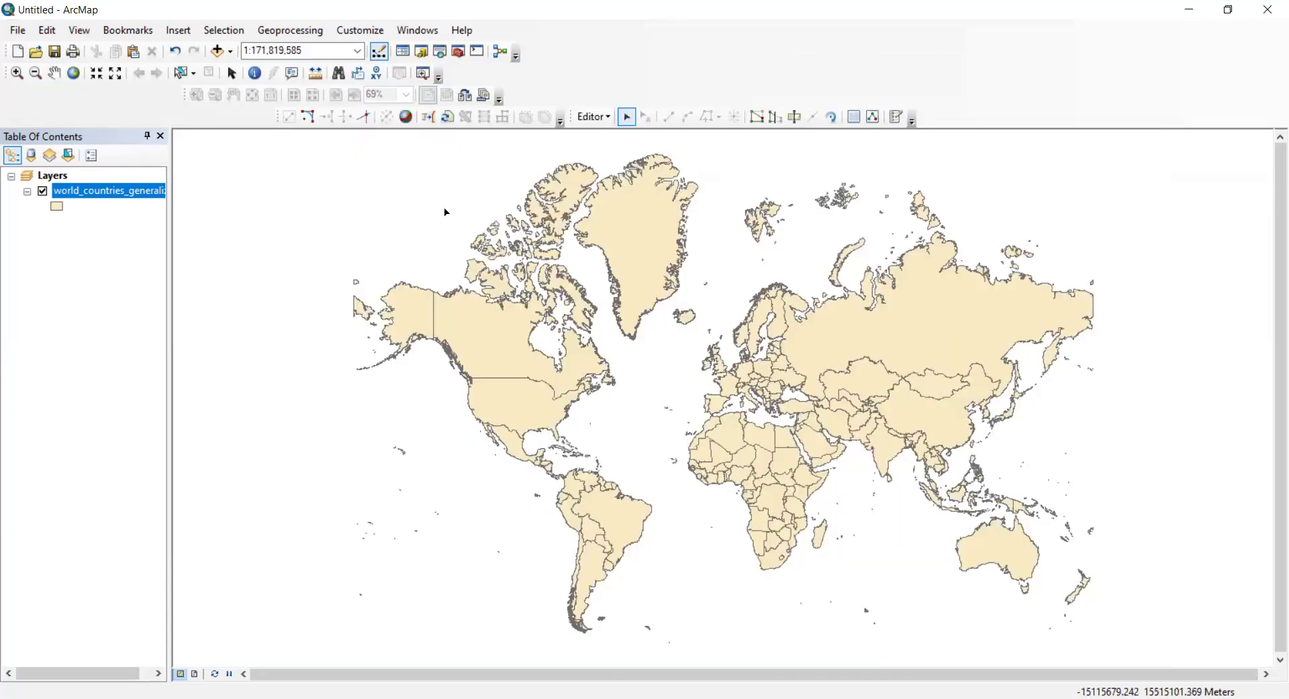
click(592, 117)
click(629, 153)
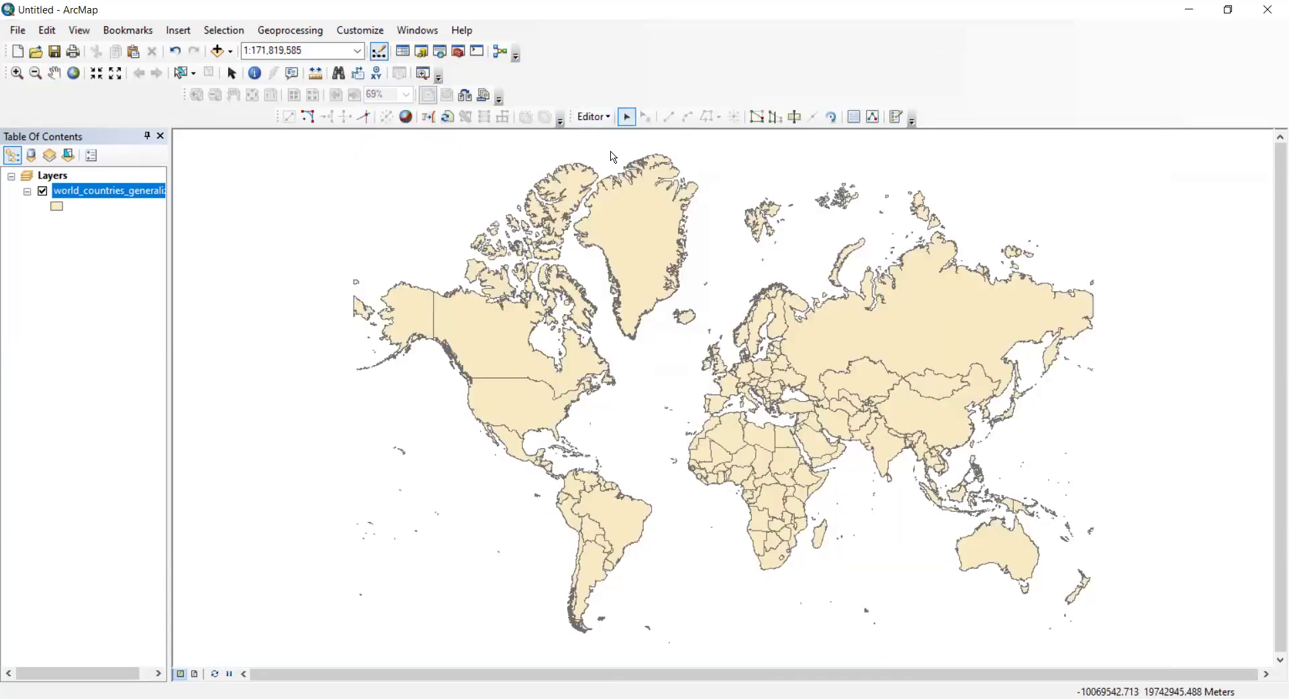
right_click(109, 192)
click(159, 244)
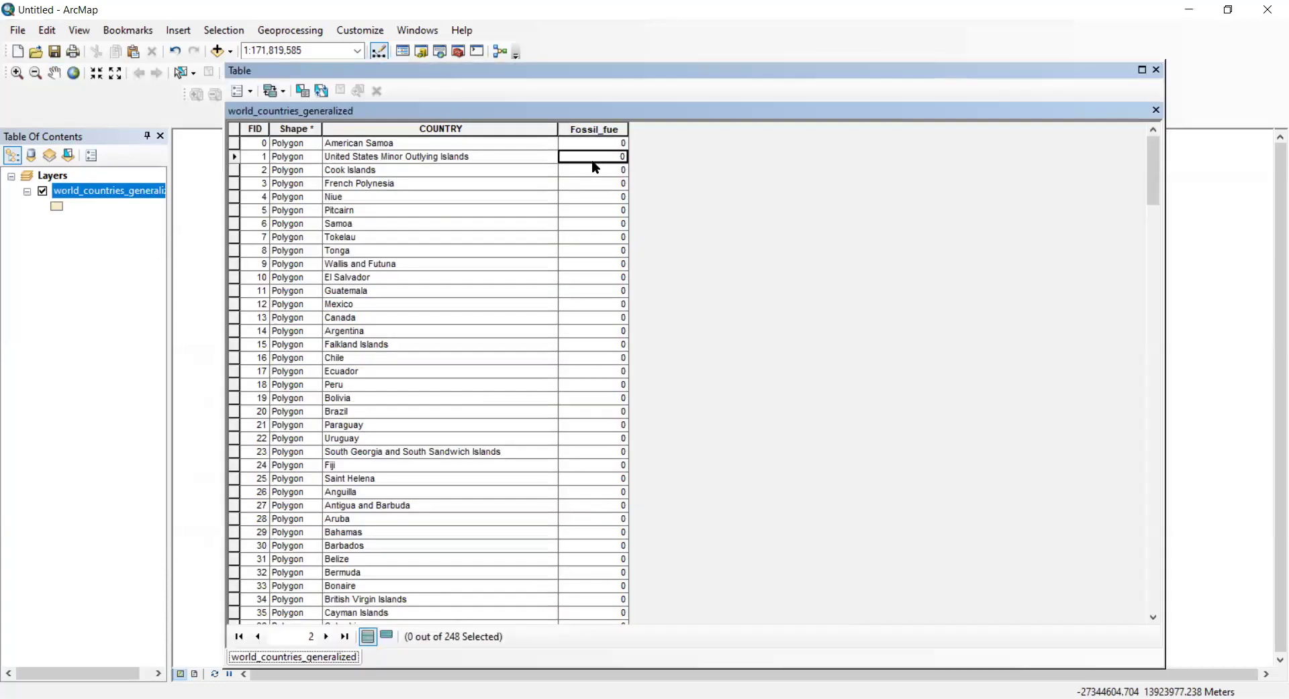
click(595, 196)
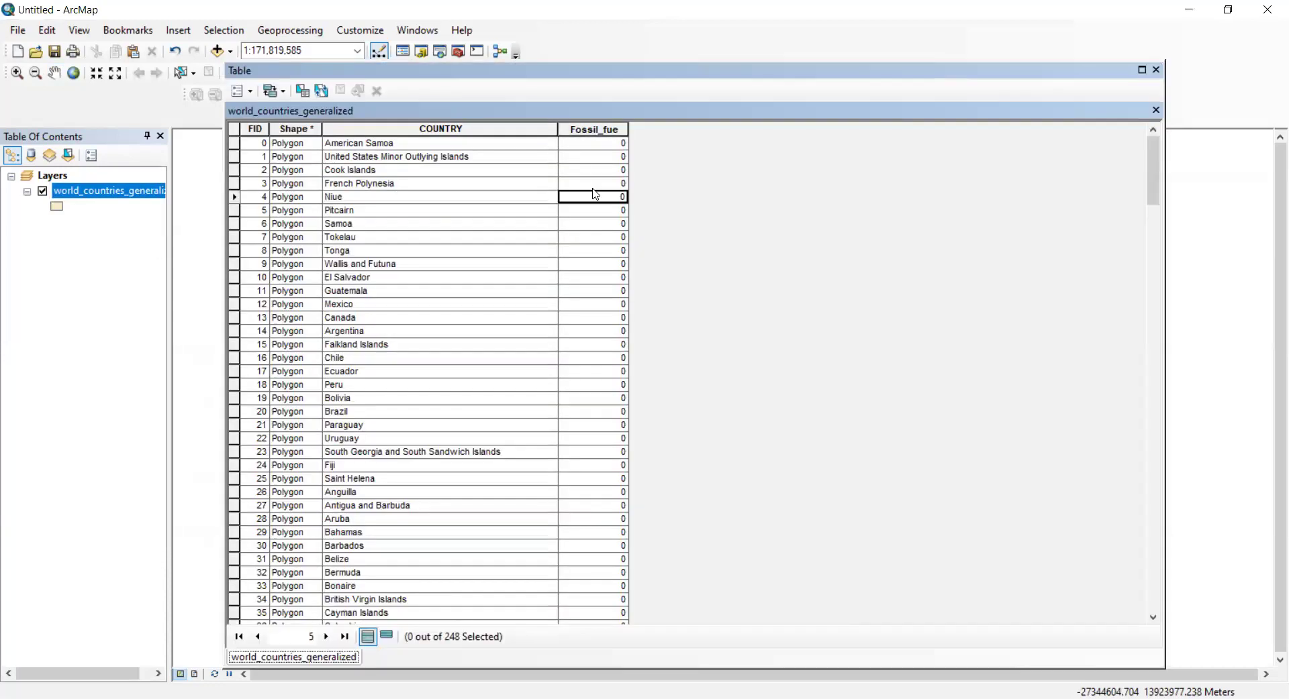
click(1156, 70)
click(602, 120)
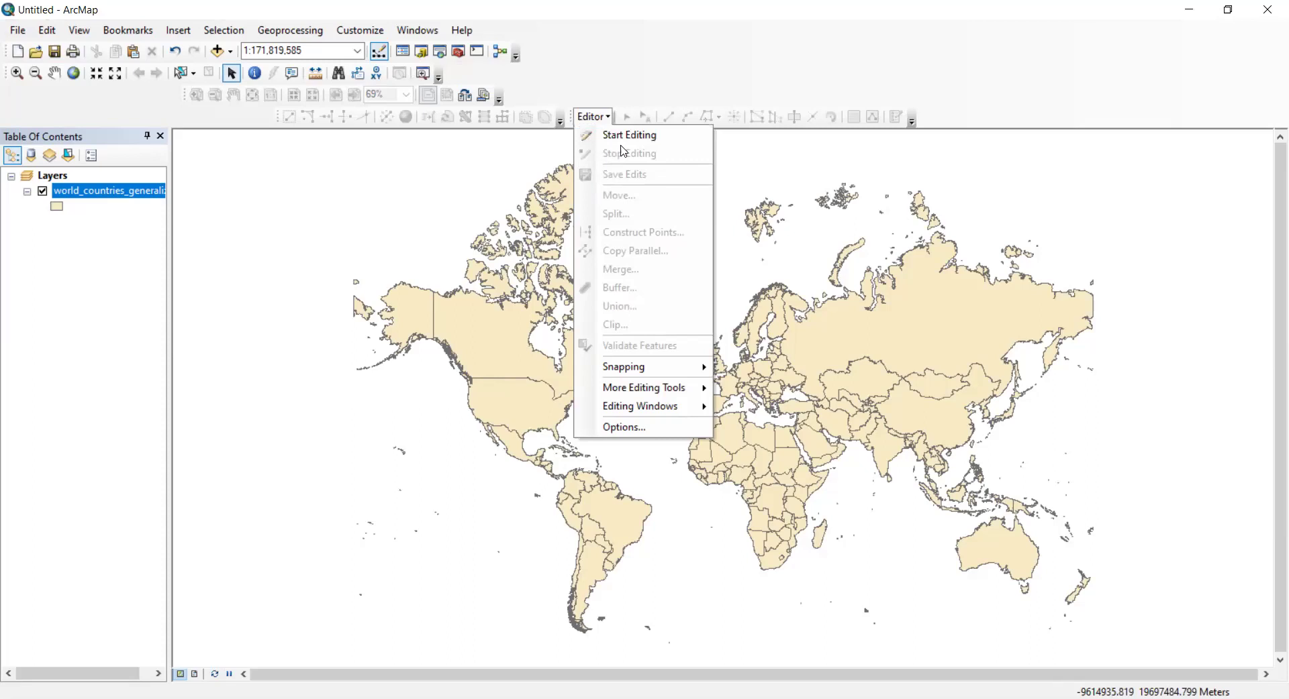
- Start an edit session and open the world countries attribute table for entering Fossil_fue percentages
click(626, 135)
right_click(147, 192)
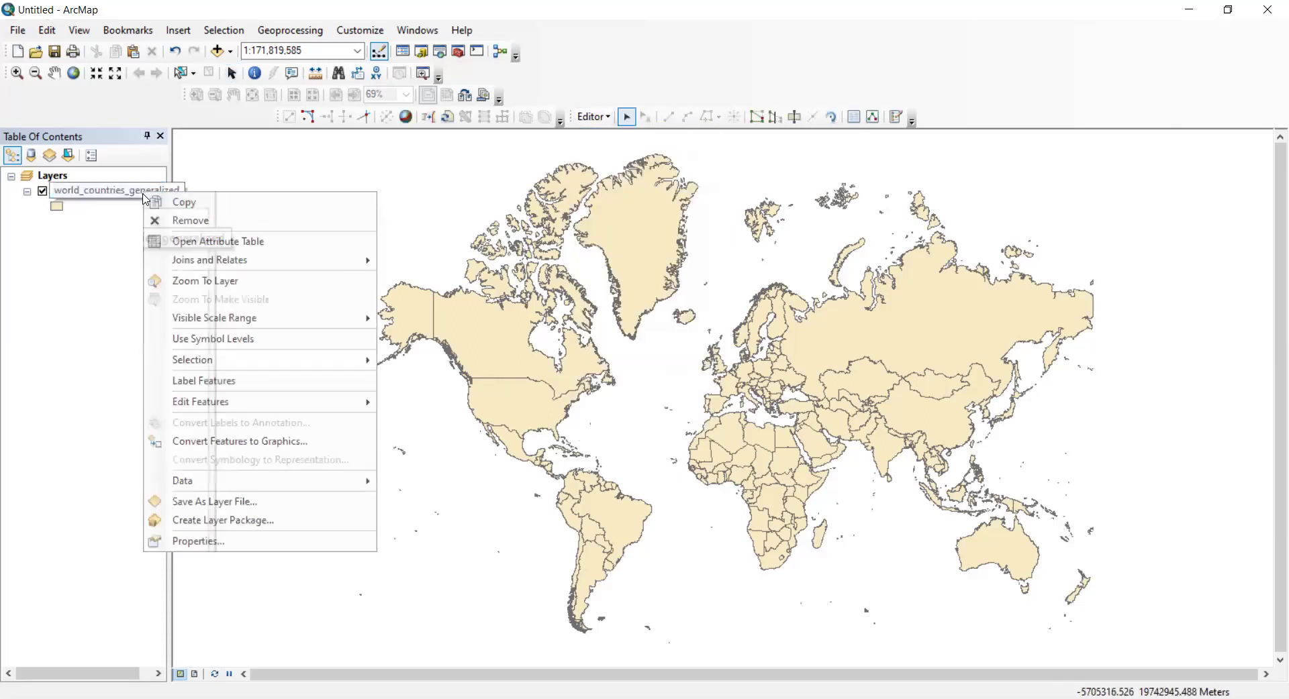
click(193, 240)
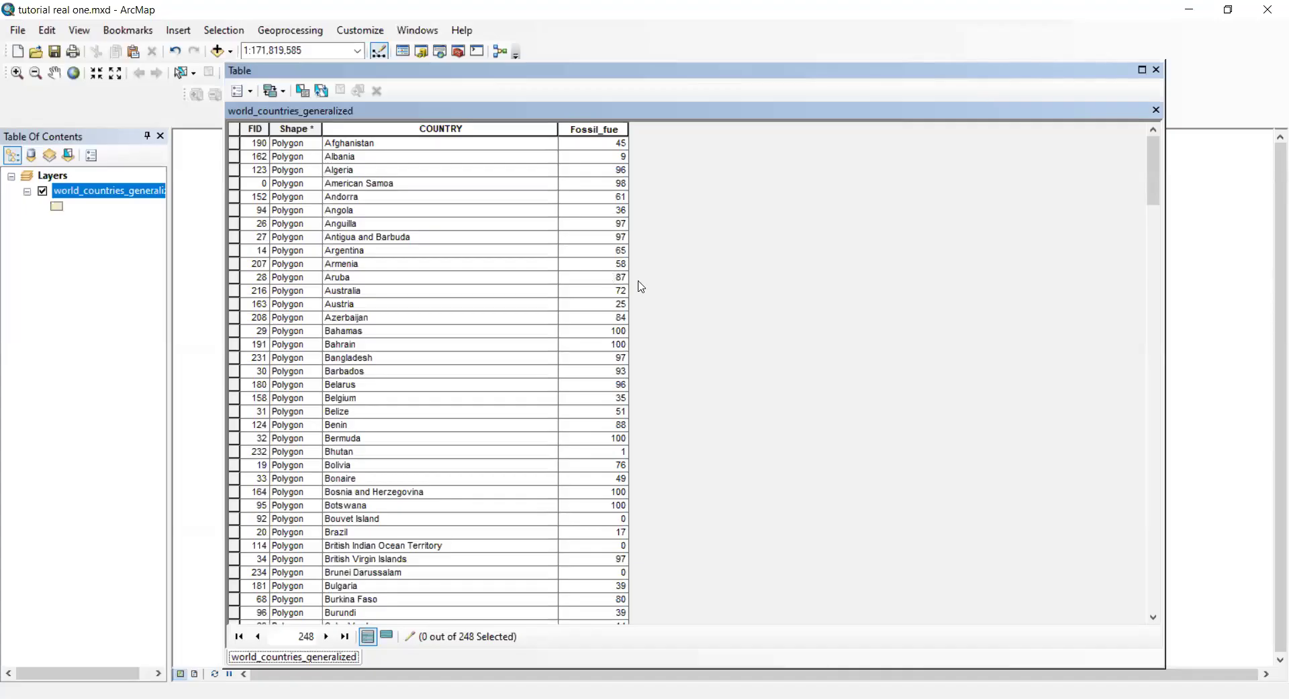
mouse_move(1155, 195)
mouse_down()
mouse_move(1188, 604)
mouse_move(1189, 454)
mouse_move(1160, 225)
mouse_move(1137, 179)
mouse_up()
drag(459, 288, 534, 365)
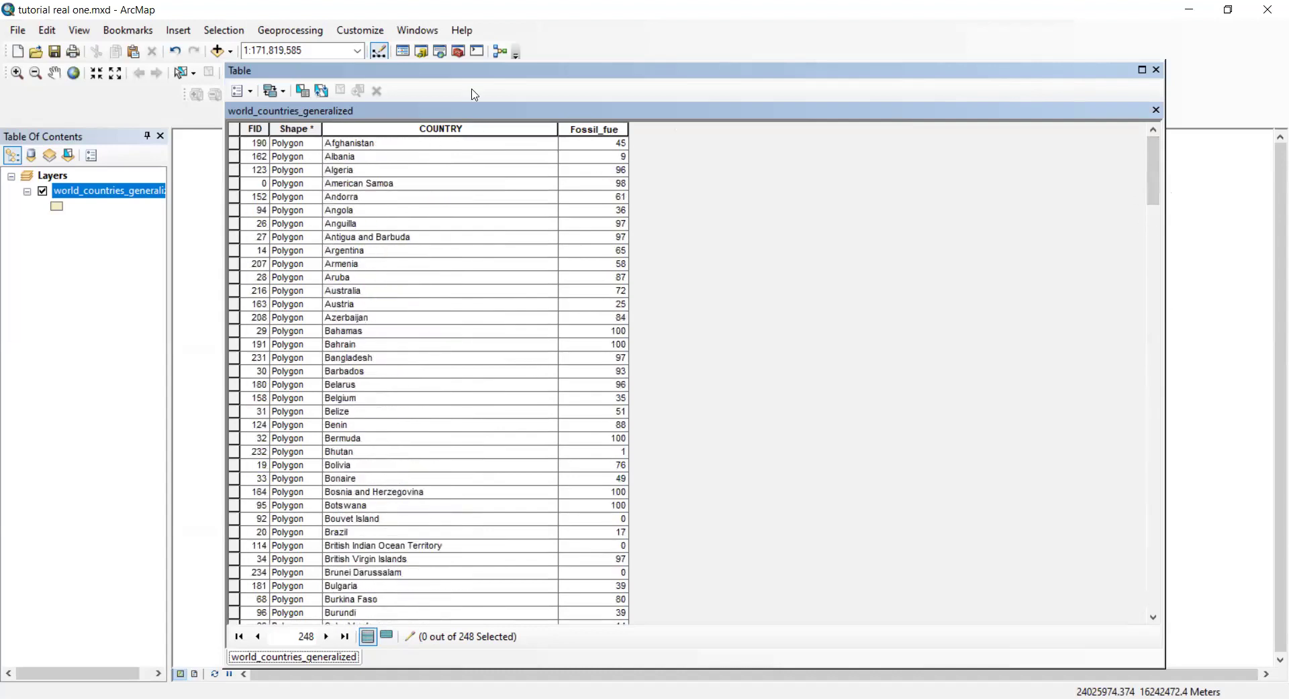
- Save the map document and close the attribute table
click(17, 31)
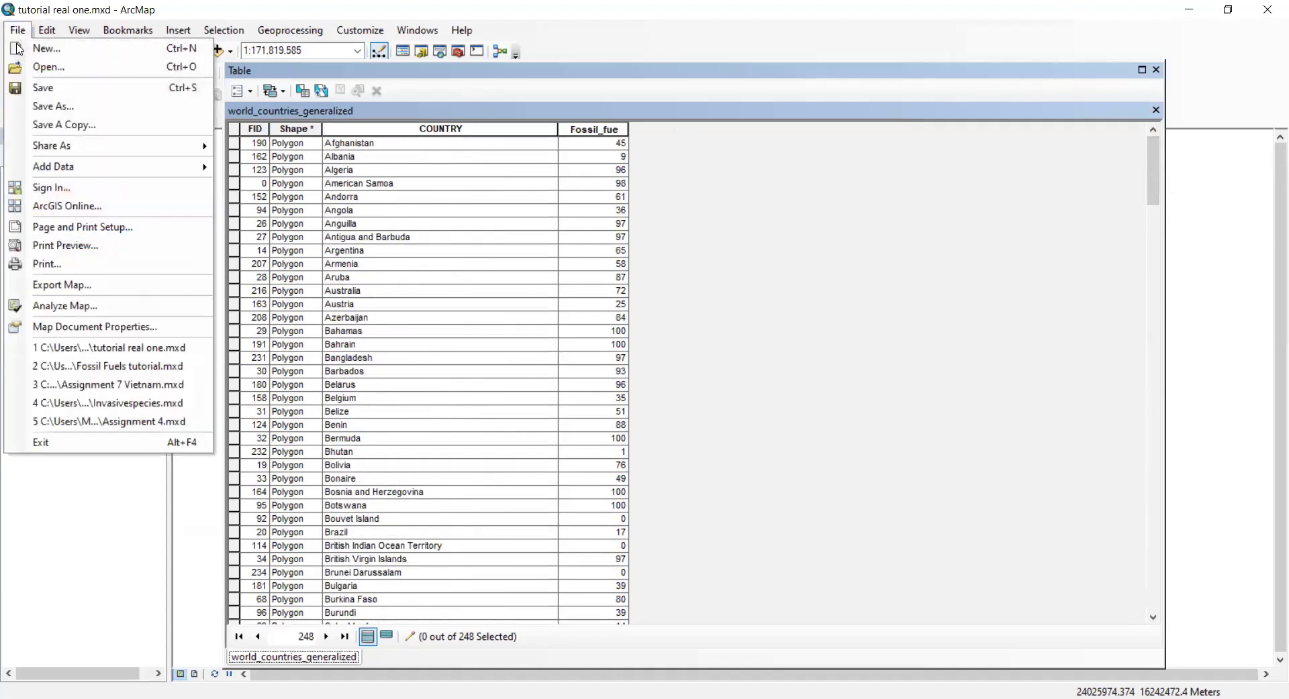
click(49, 89)
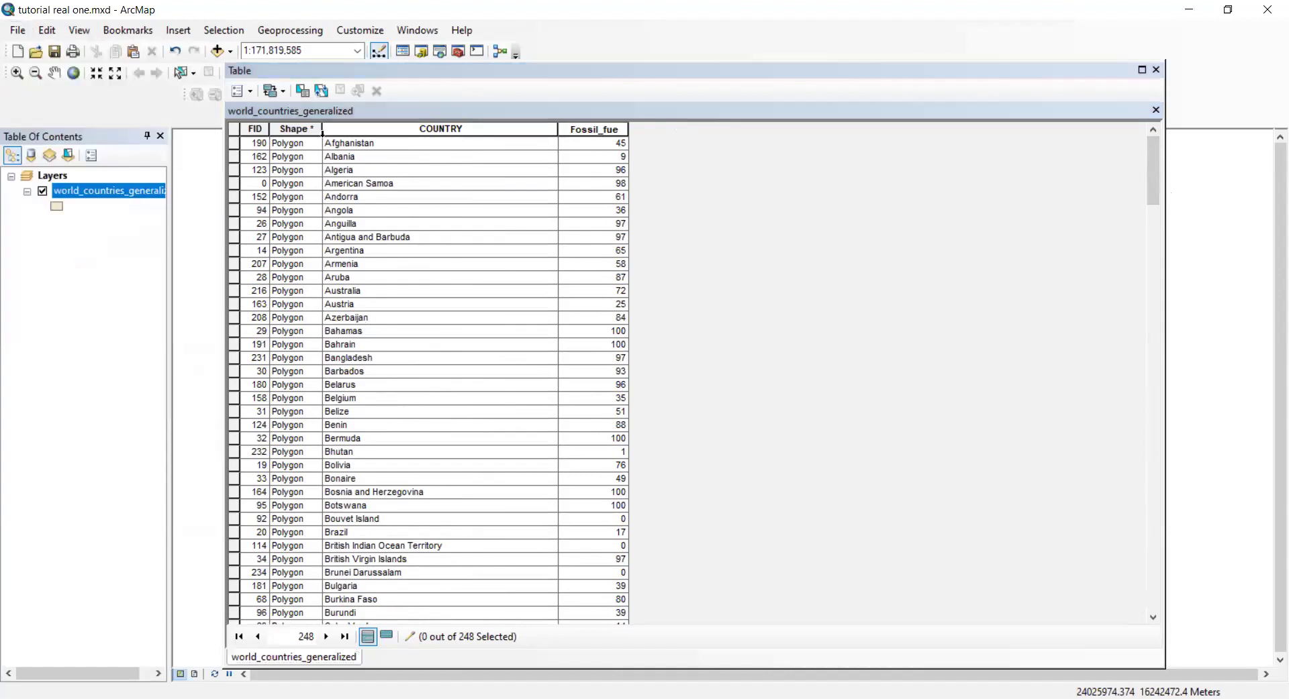
click(1157, 72)
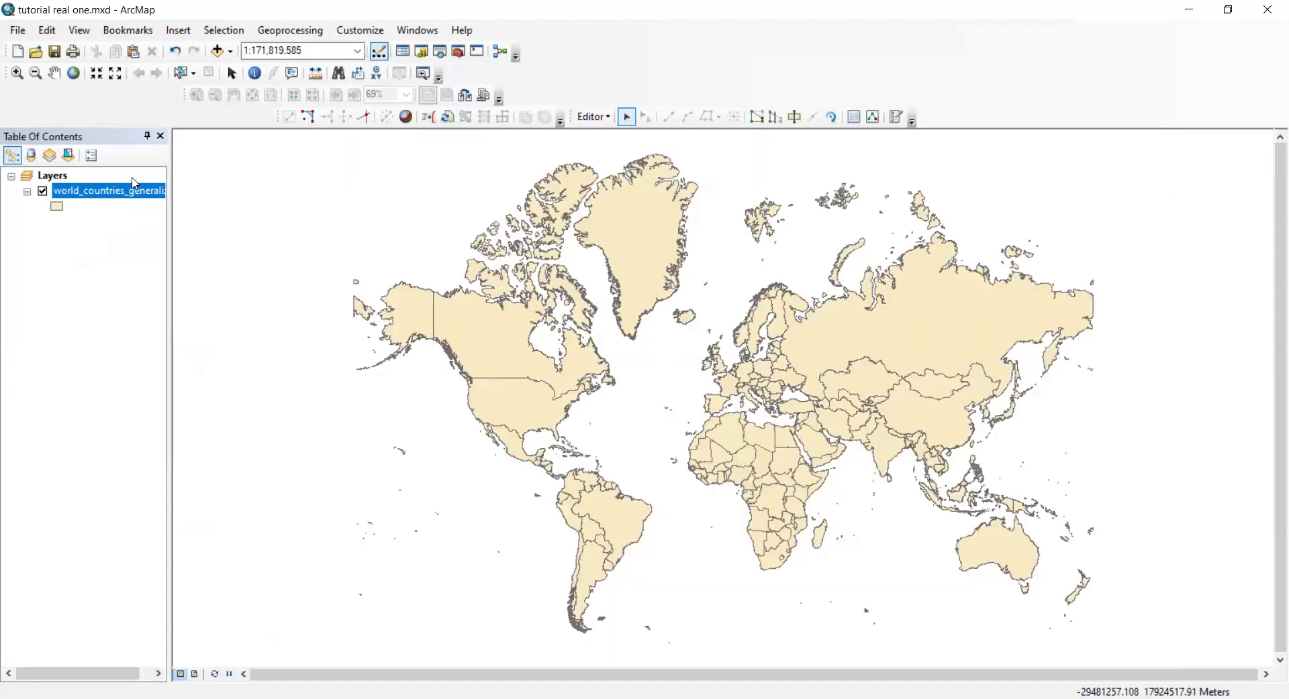
- In Layer Properties, set Graduated colors symbology on Fossil_fue with no normalization
double_click(134, 194)
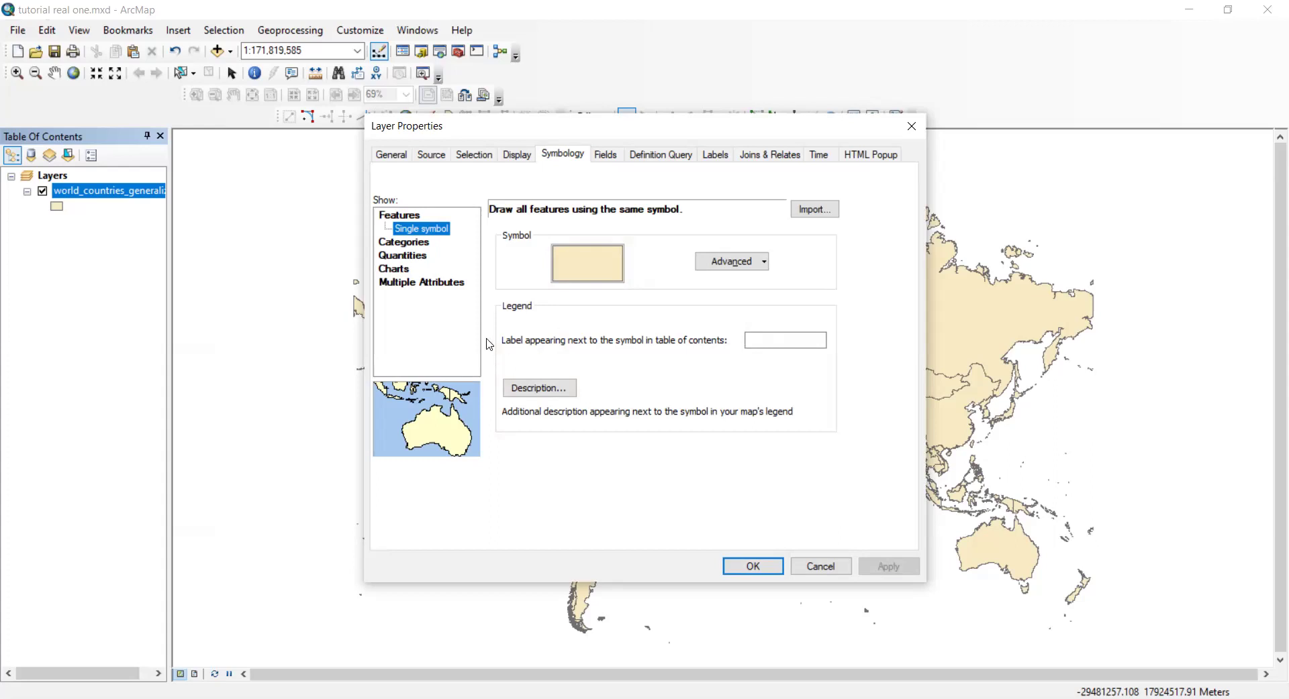
click(397, 258)
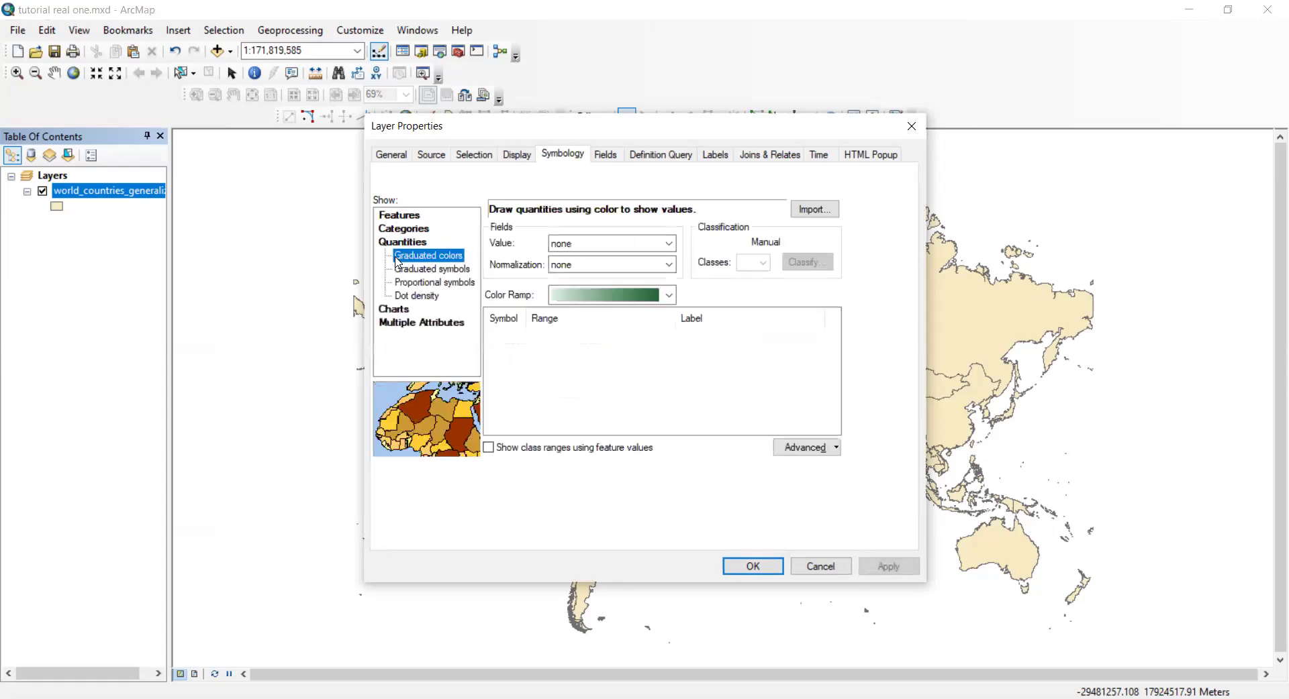
click(588, 245)
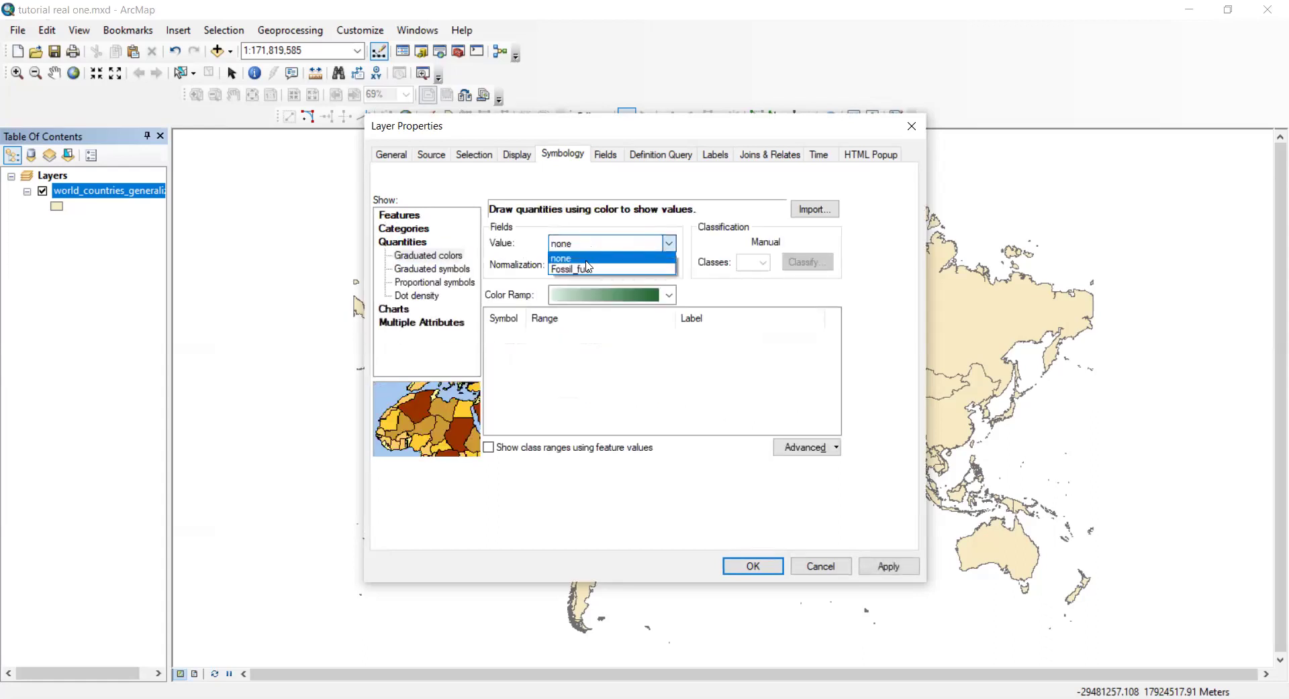
click(588, 271)
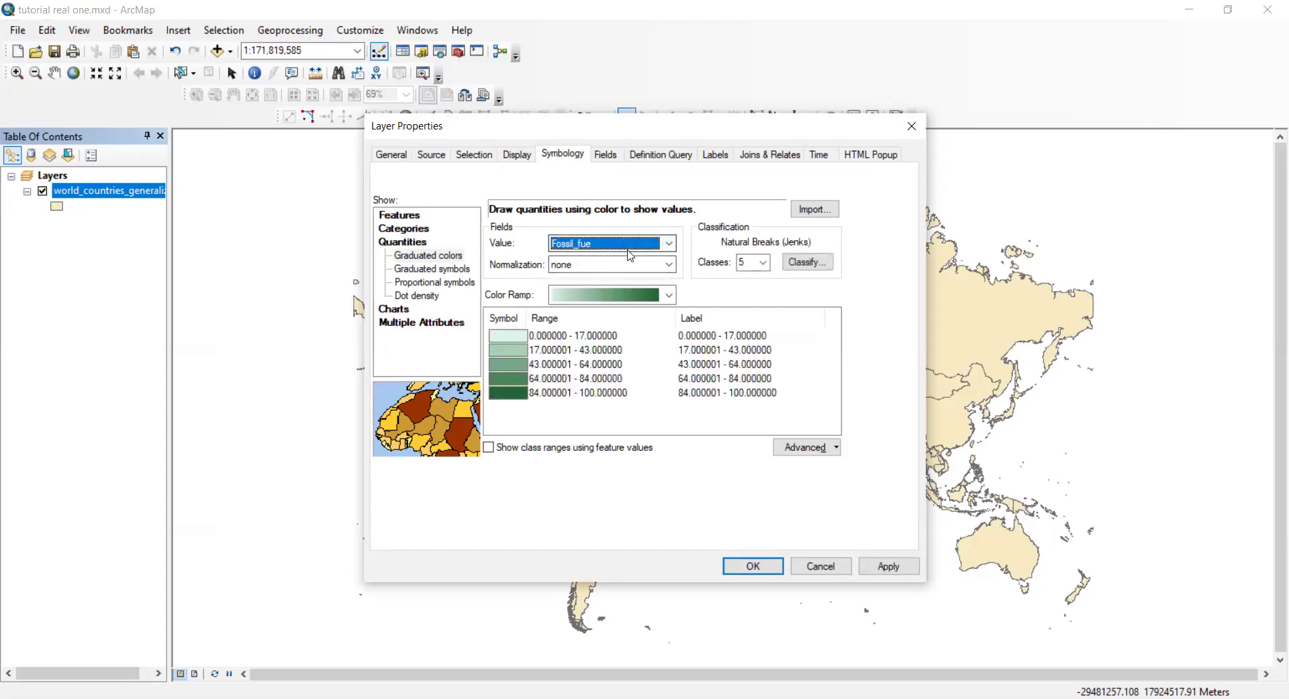
click(572, 268)
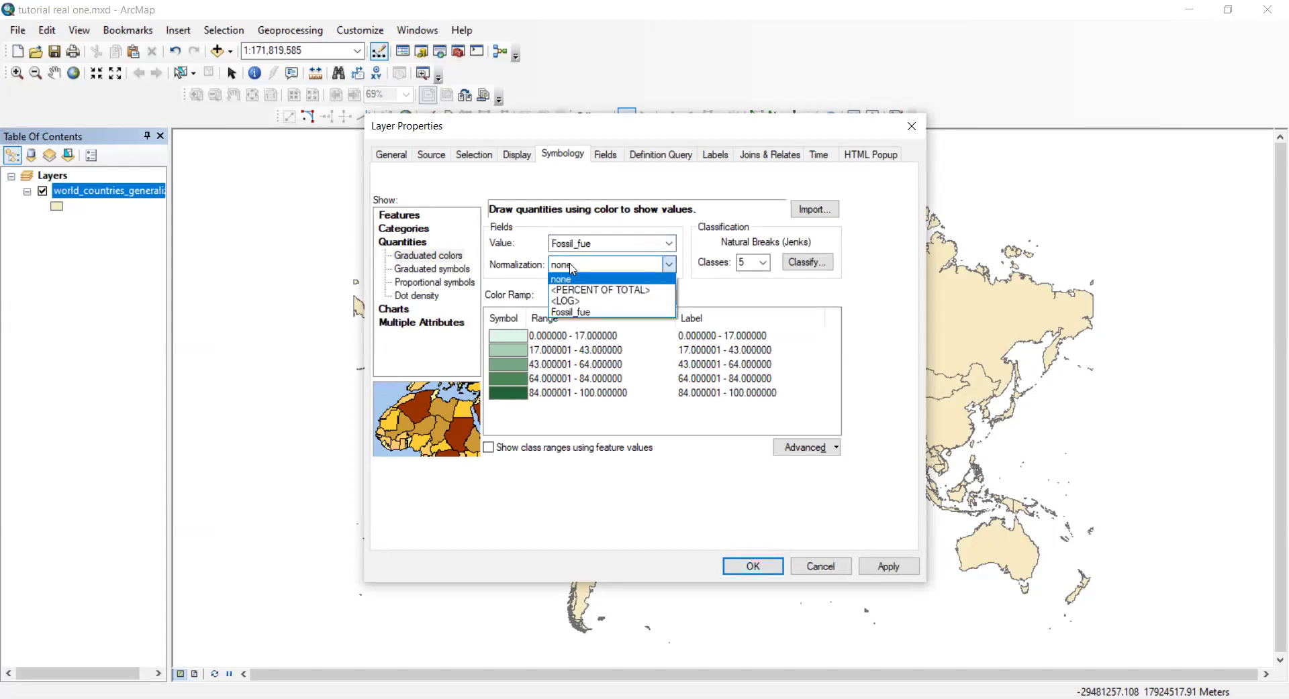
click(571, 269)
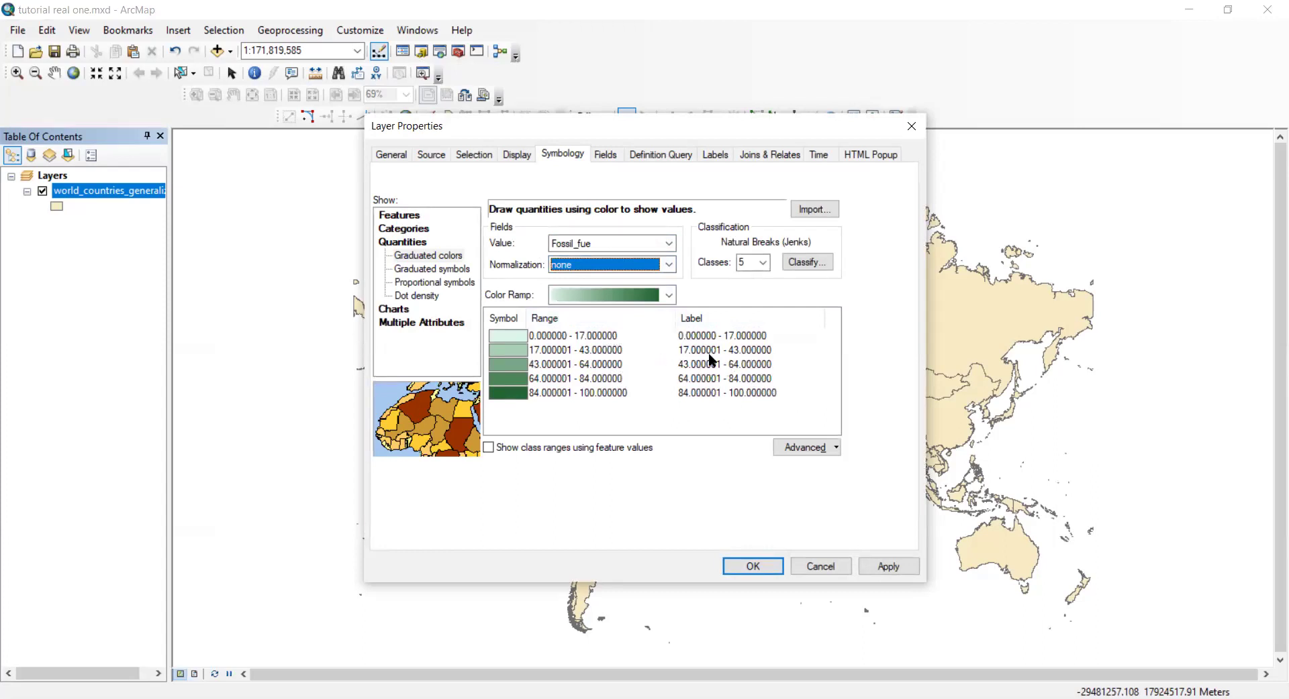
- Flip the class colours and format the class labels to zero decimal places
right_click(500, 320)
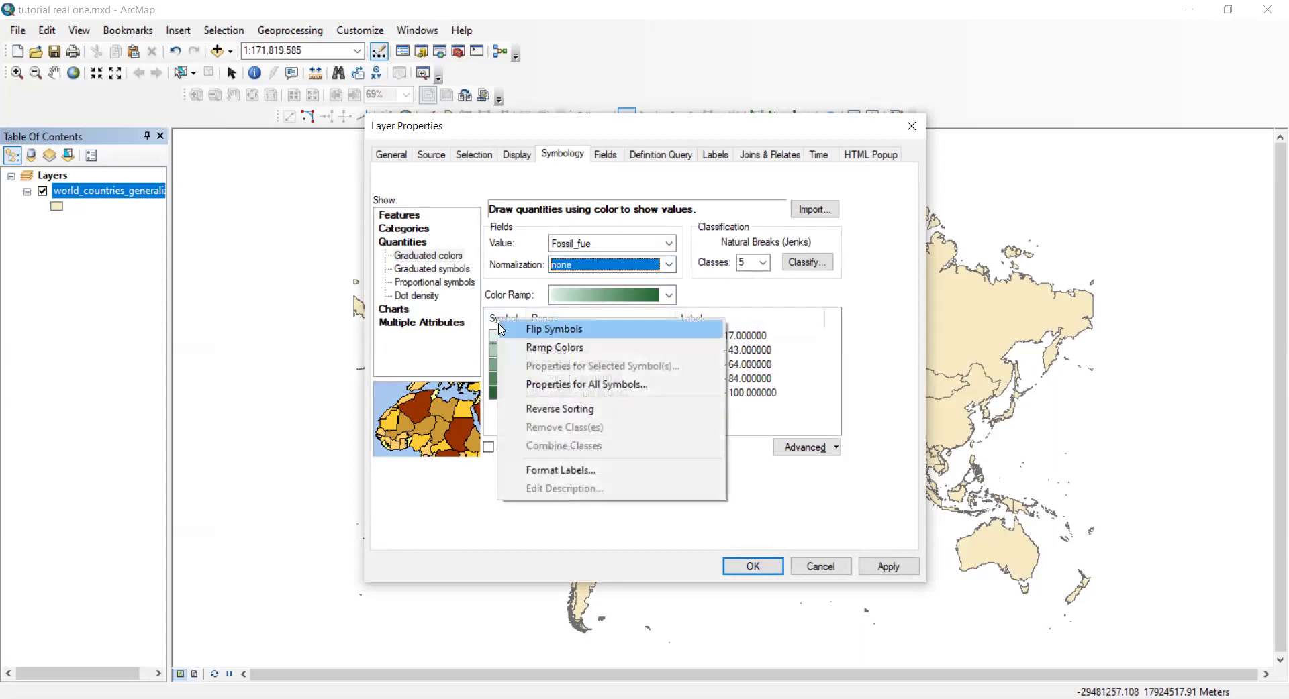
click(531, 330)
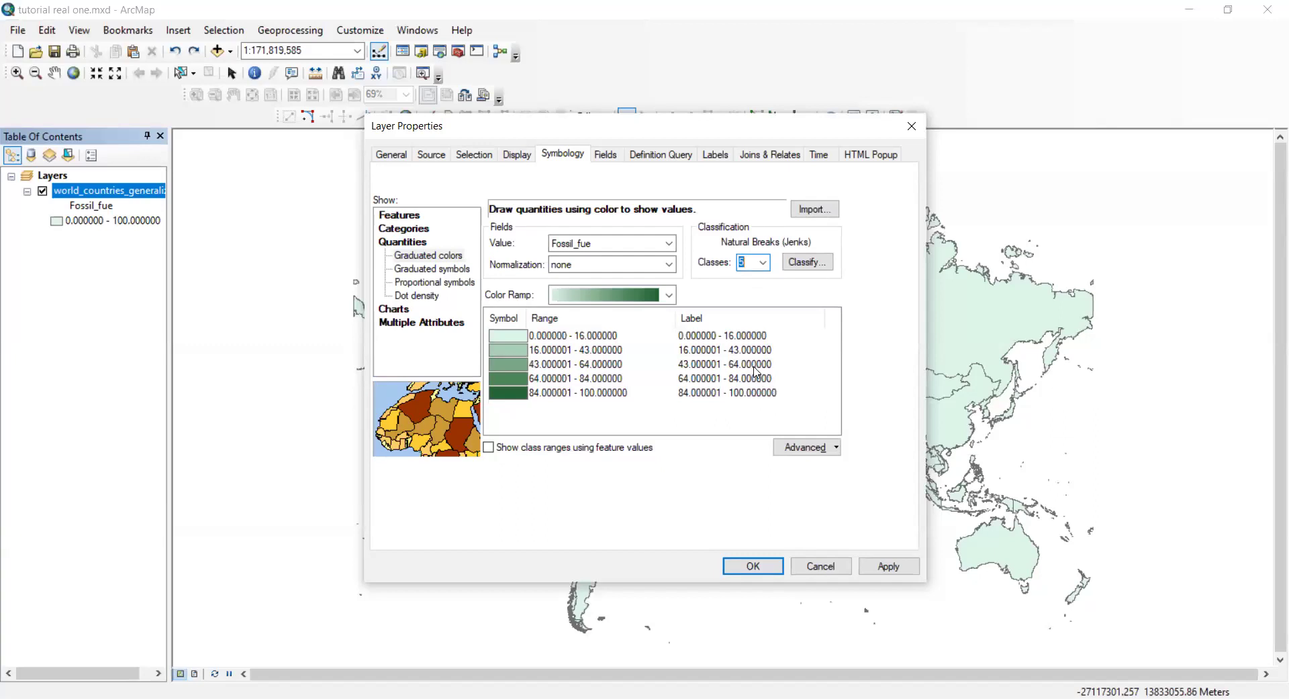
right_click(712, 322)
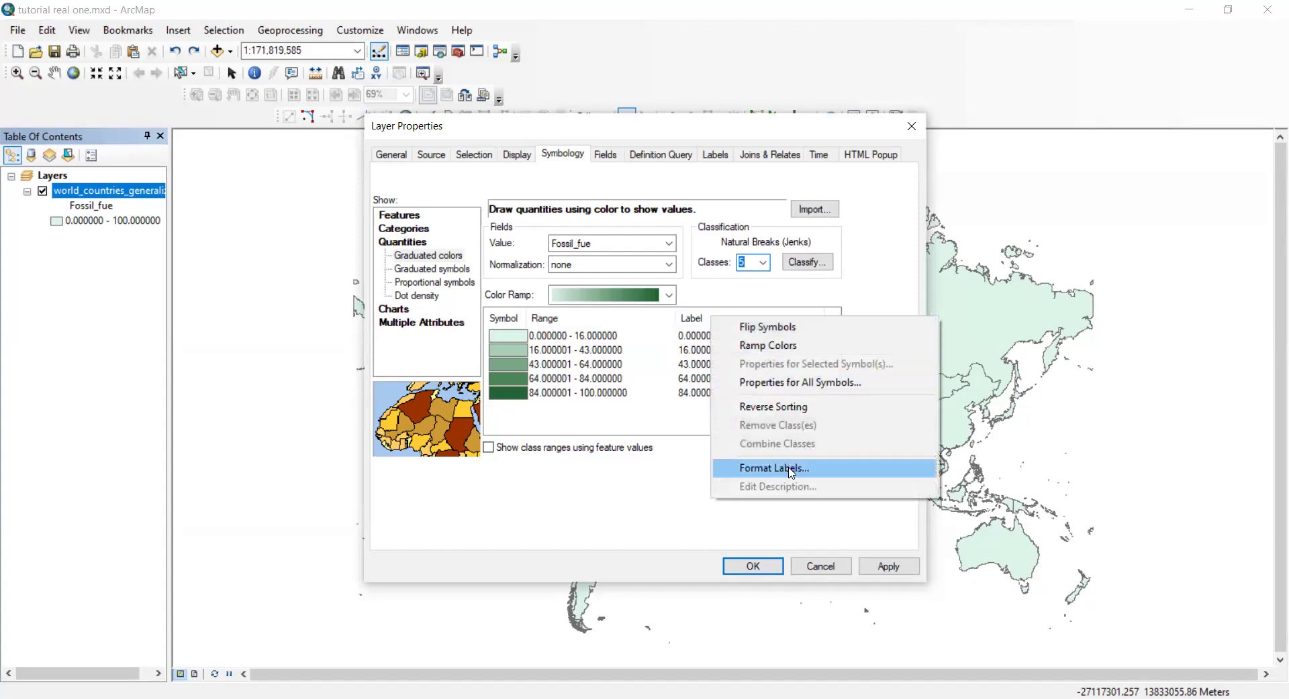
click(790, 470)
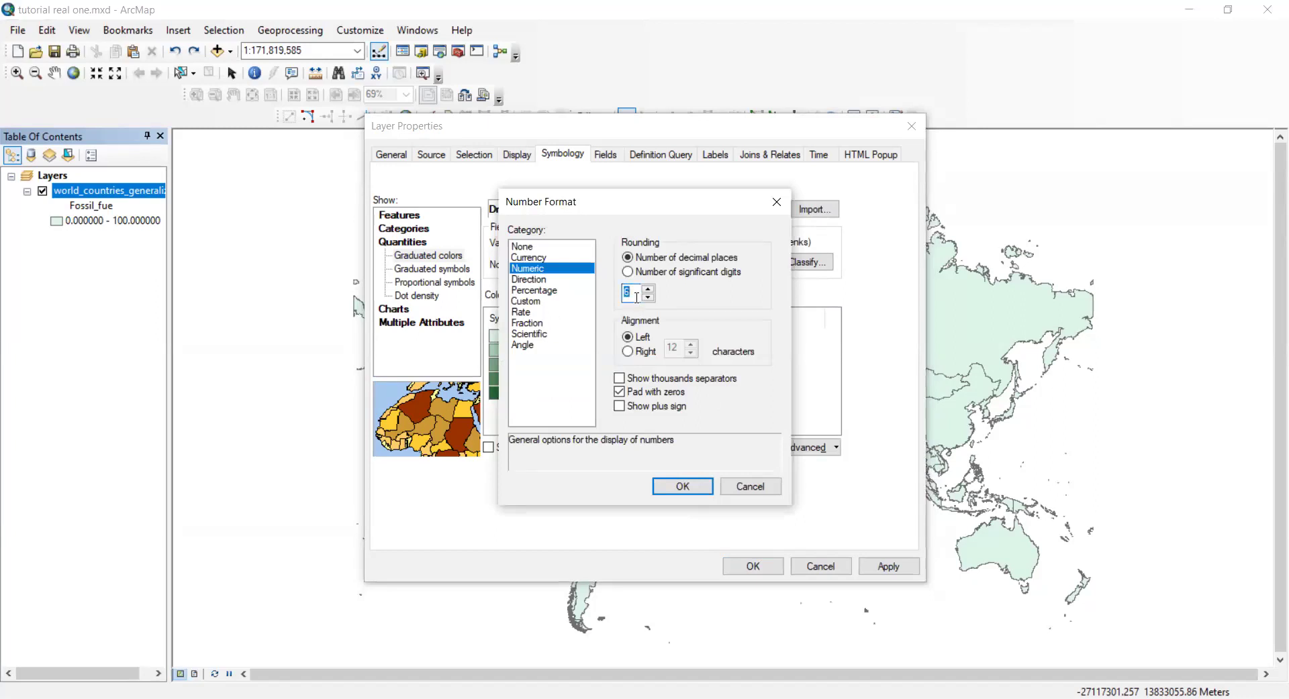
click(683, 487)
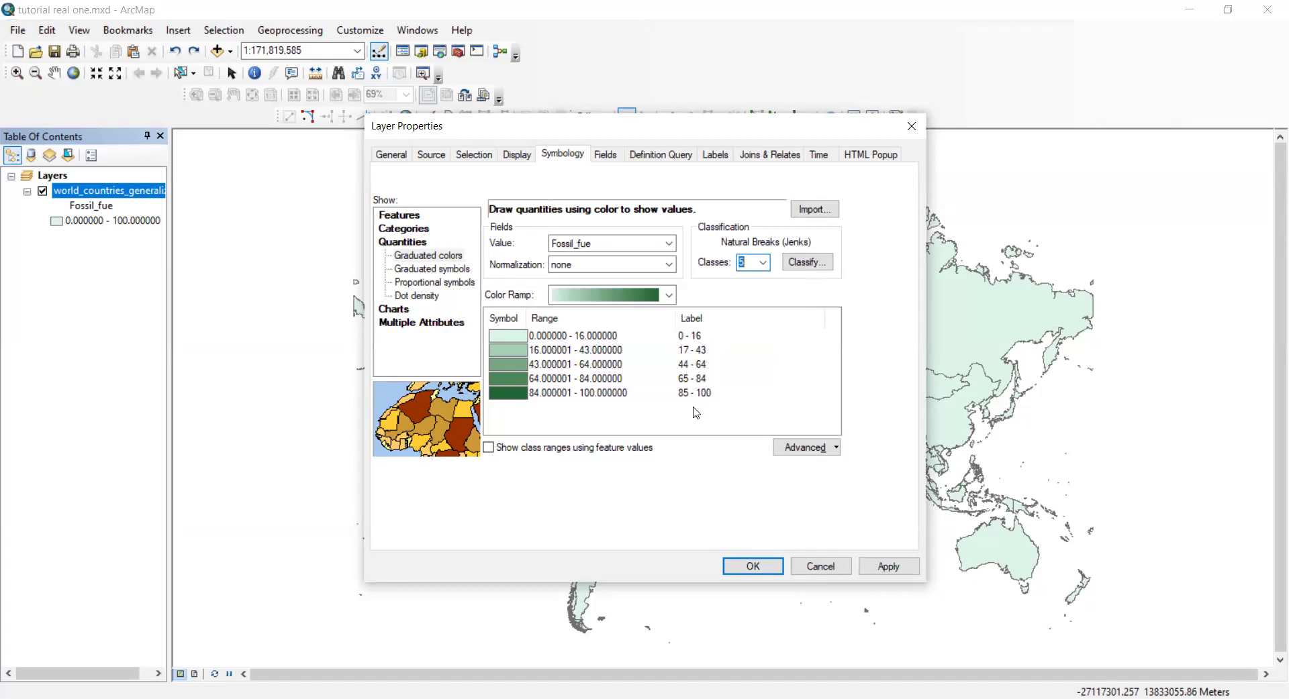
- Flip the symbols and reverse the sorting so 85 - 100 is listed first
right_click(496, 320)
click(540, 333)
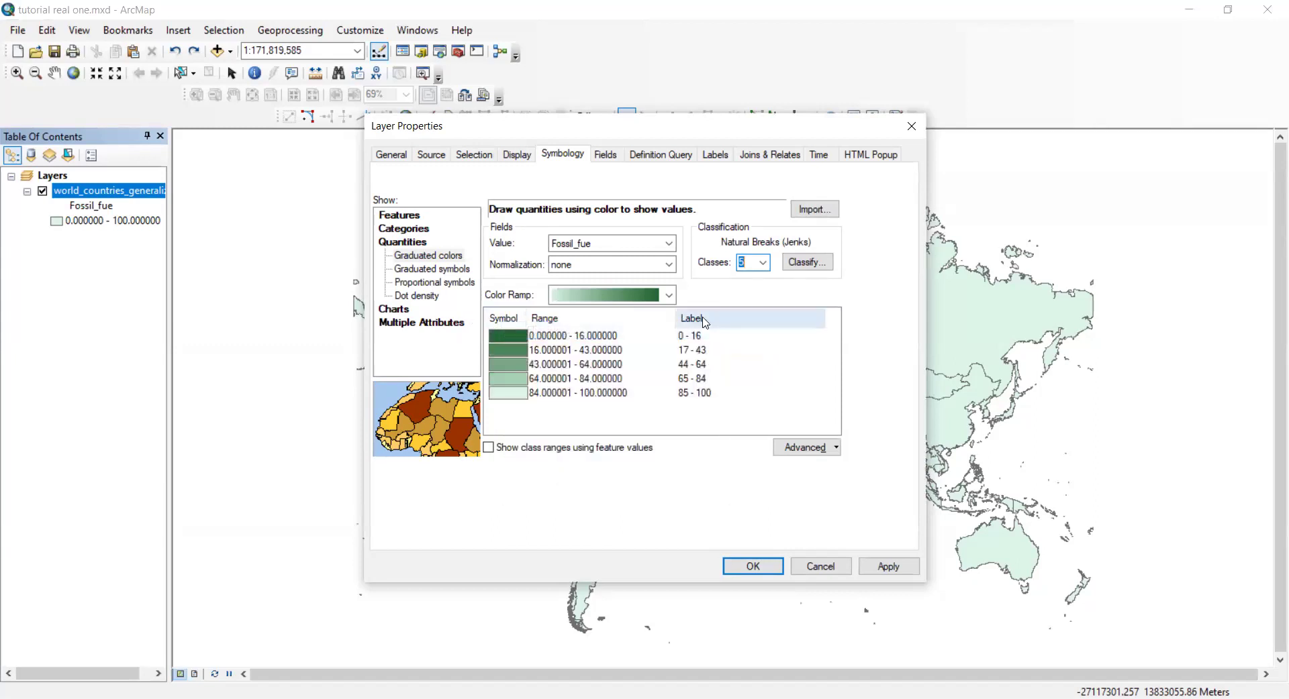
right_click(703, 329)
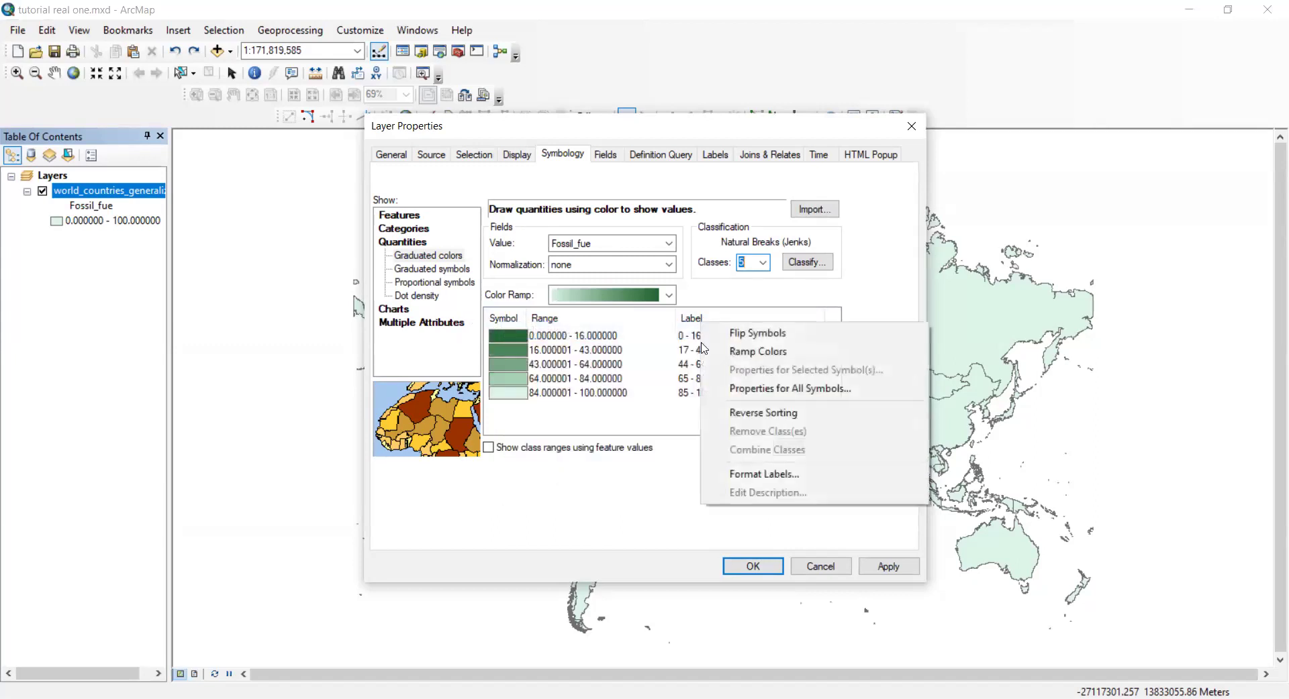
click(735, 336)
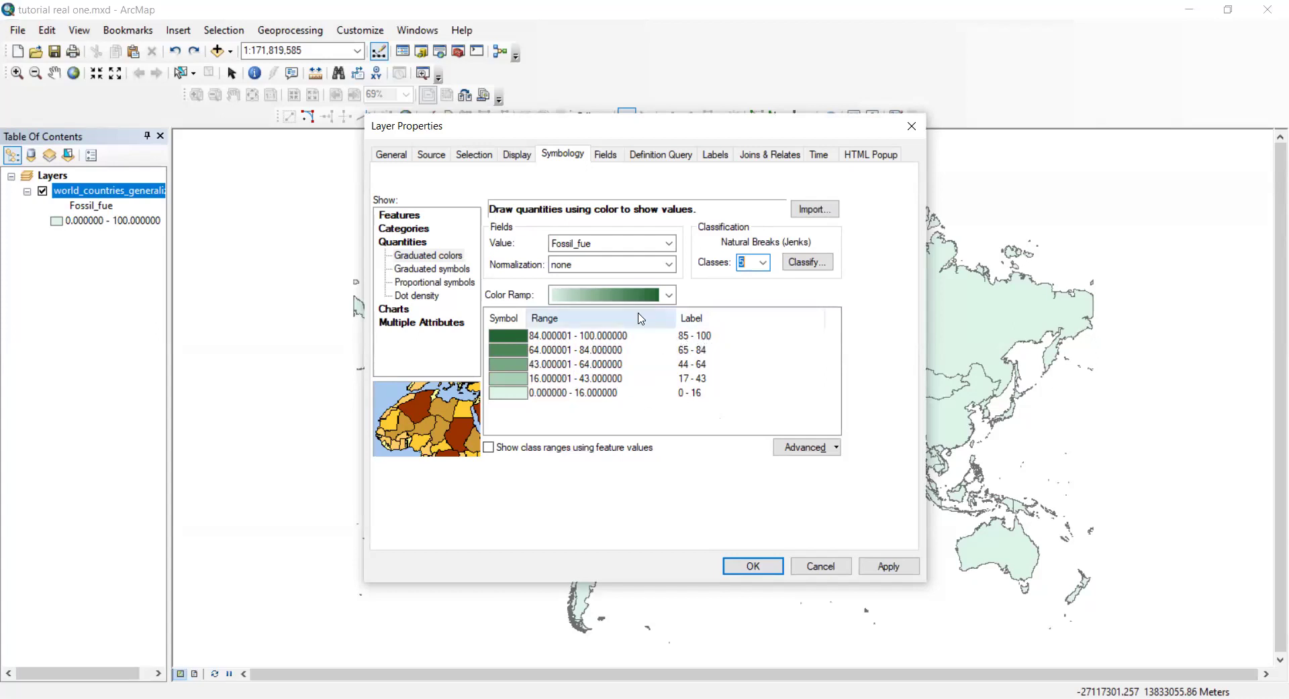
- Choose the light-to-dark purple colour ramp and apply it to the map
click(668, 296)
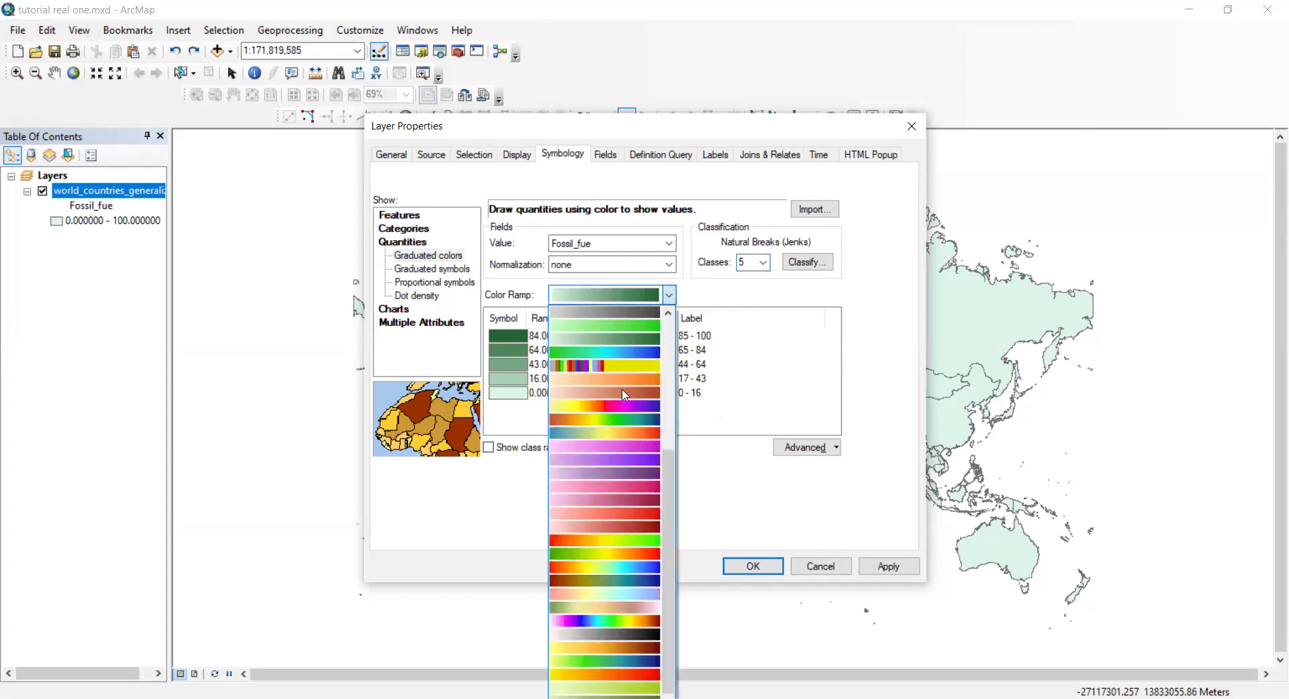
drag(673, 455, 676, 530)
click(618, 479)
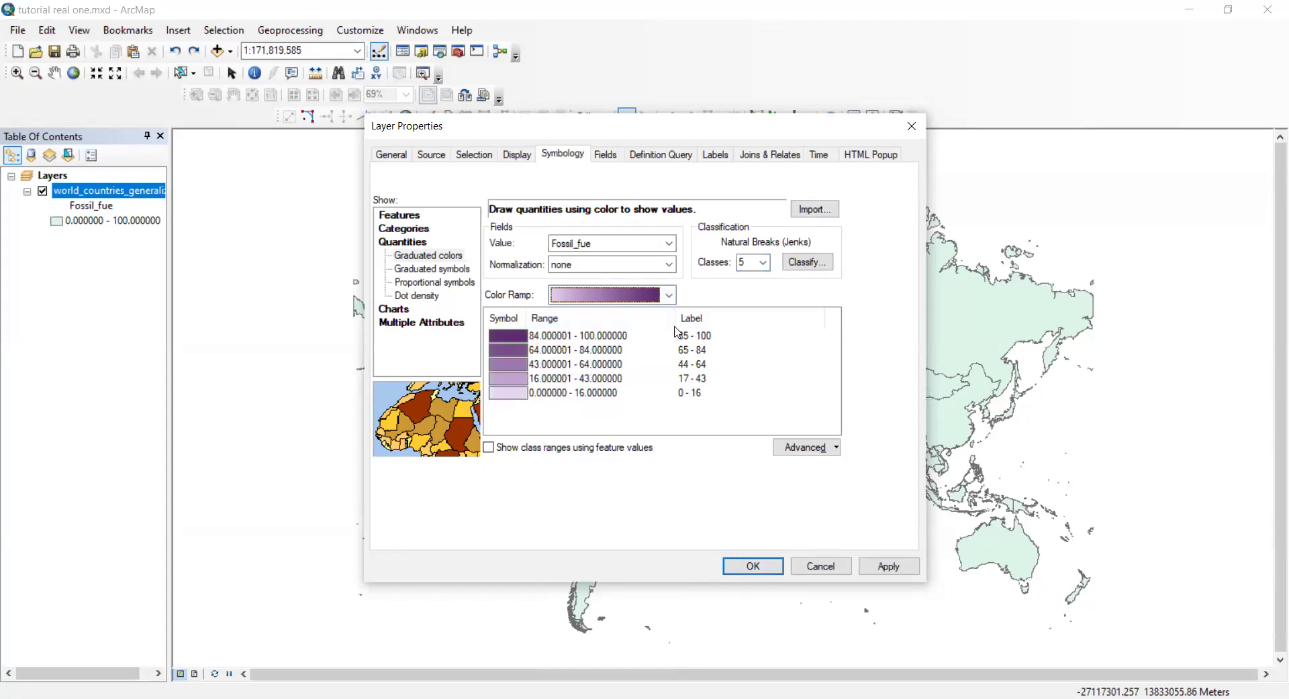
click(870, 569)
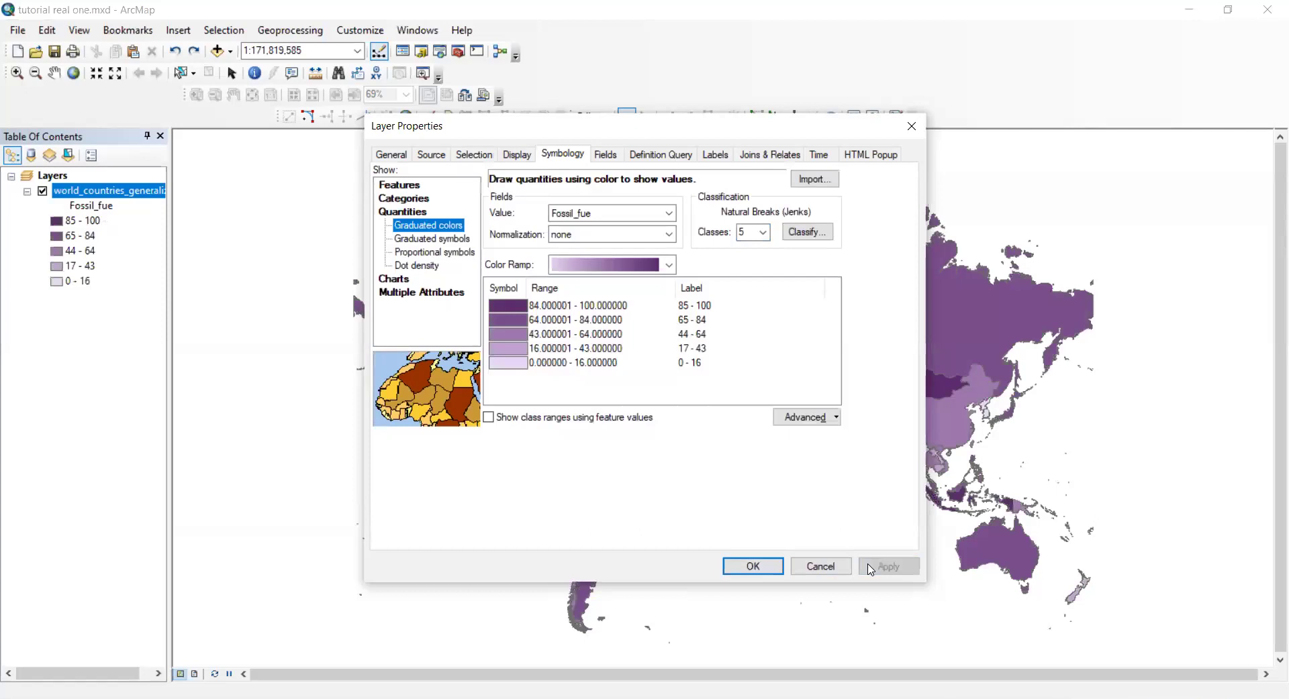
- Close Layer Properties and toggle the map between Layout View and Data View
key(Return)
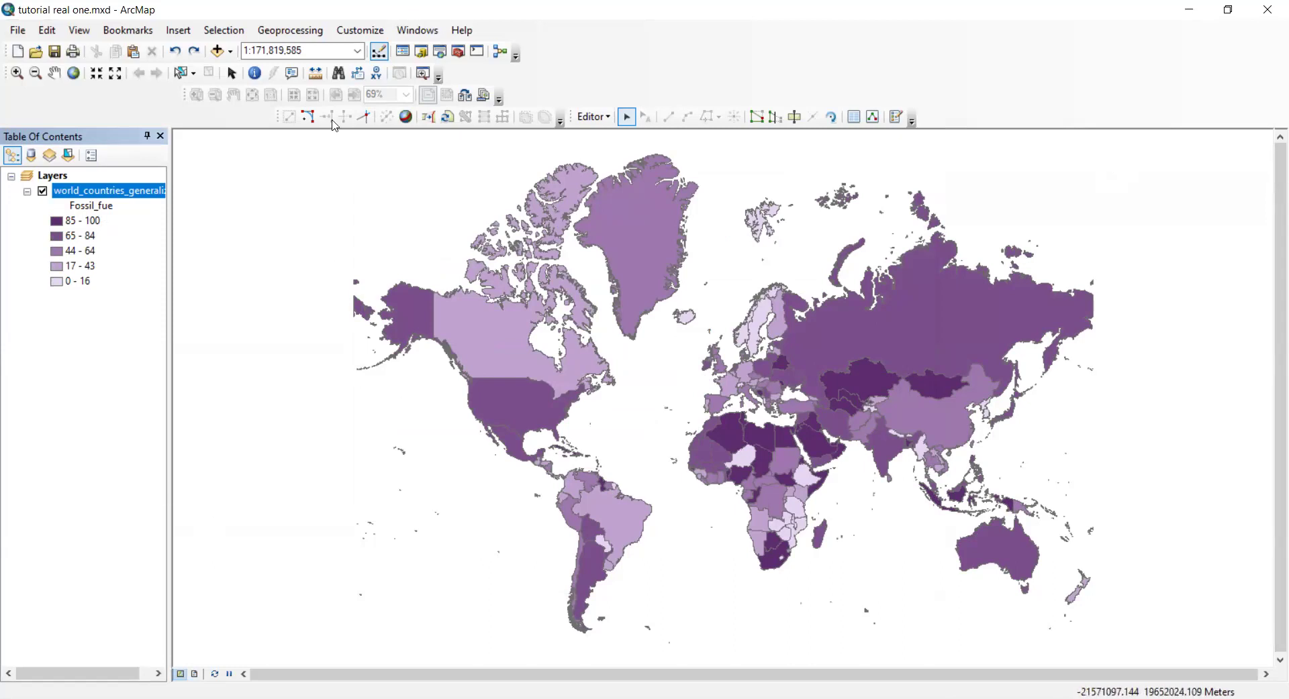
key(alt+v)
key(l)
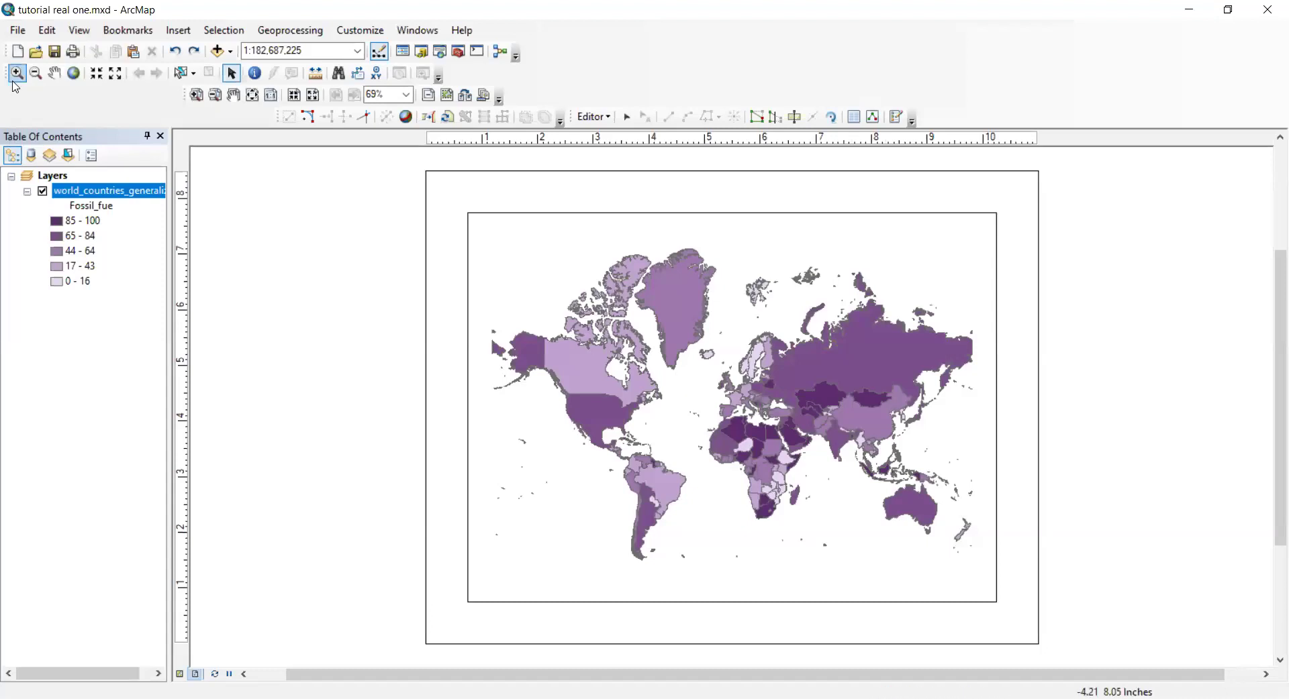
click(29, 37)
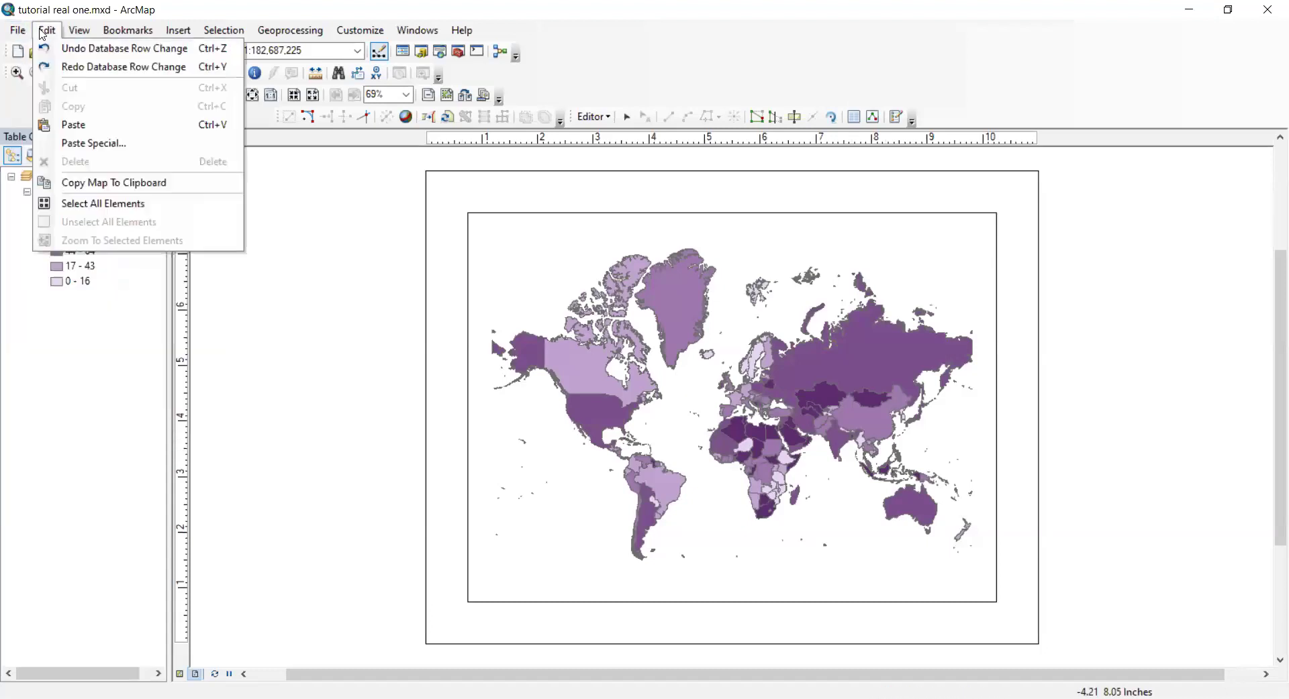
mouse_move(72, 34)
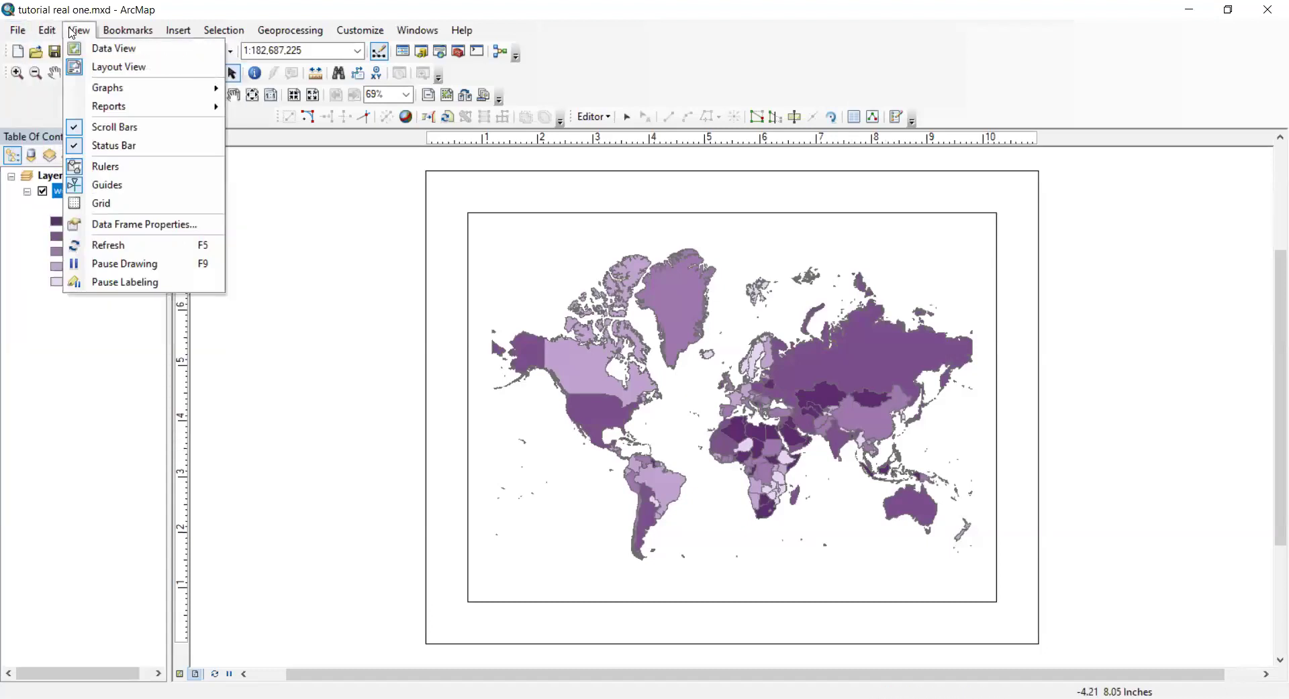
click(111, 51)
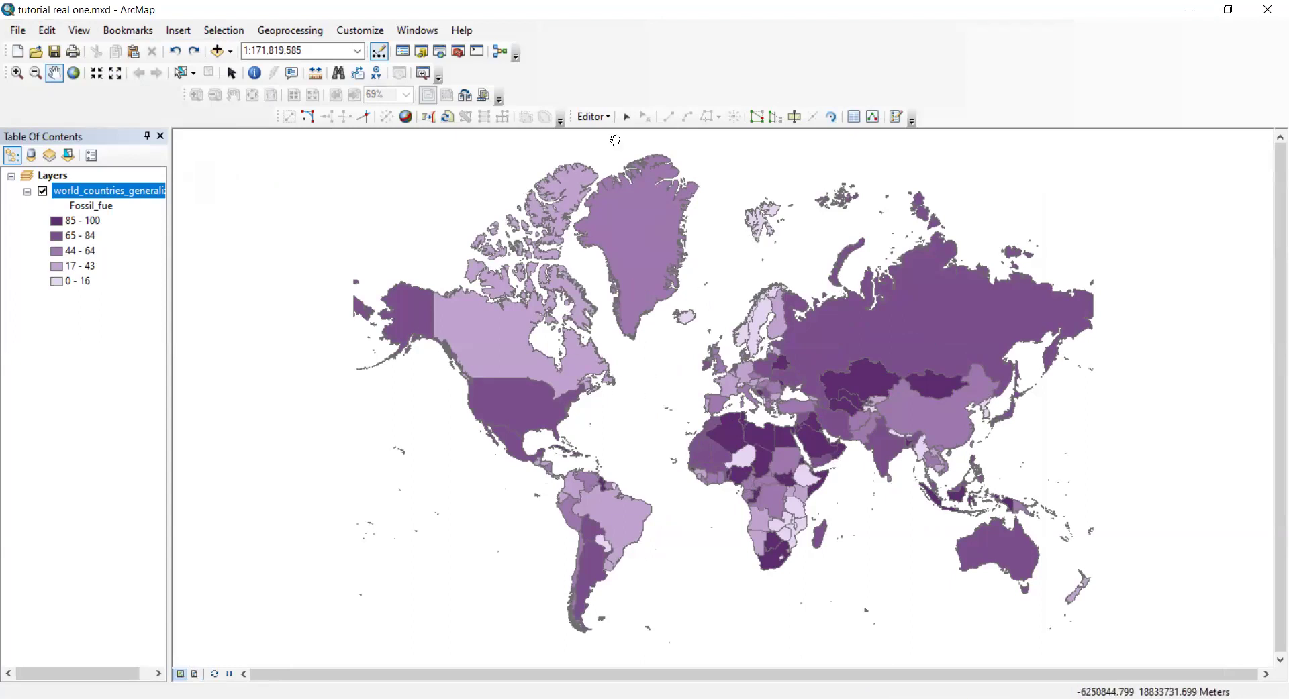
- Show the purple Fossil_fue world map in Layout View on the page
click(608, 118)
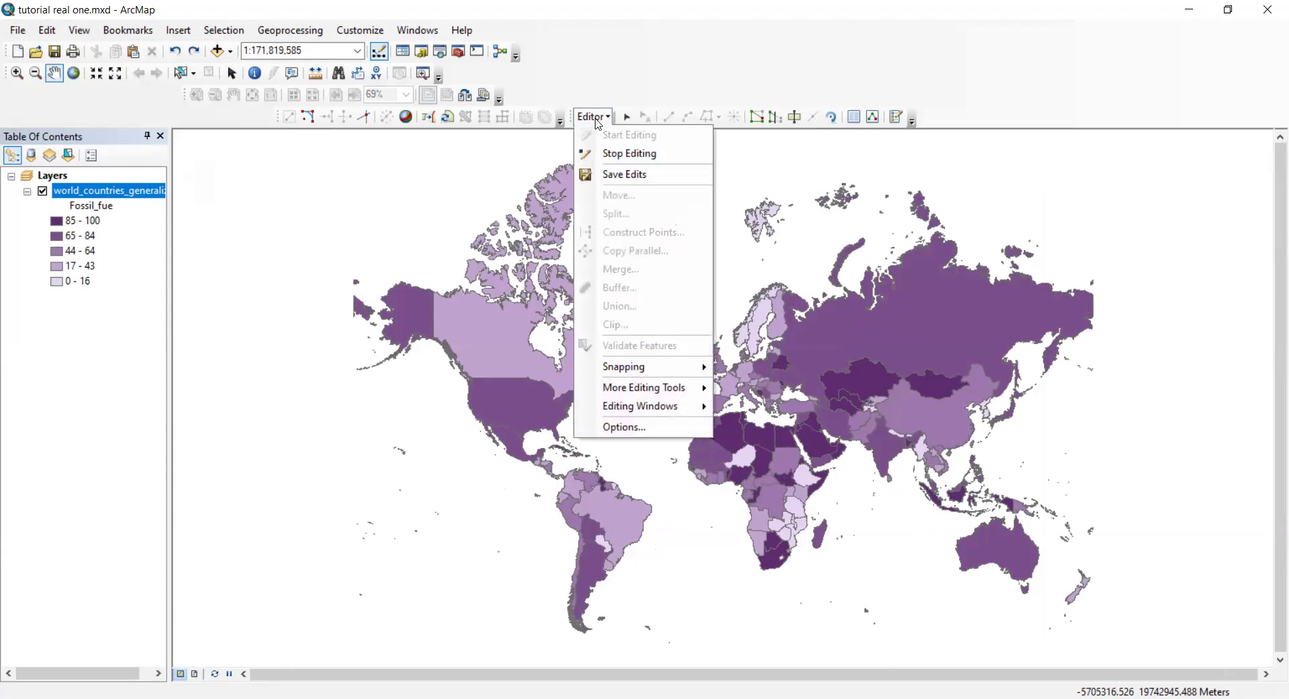
click(597, 121)
click(76, 30)
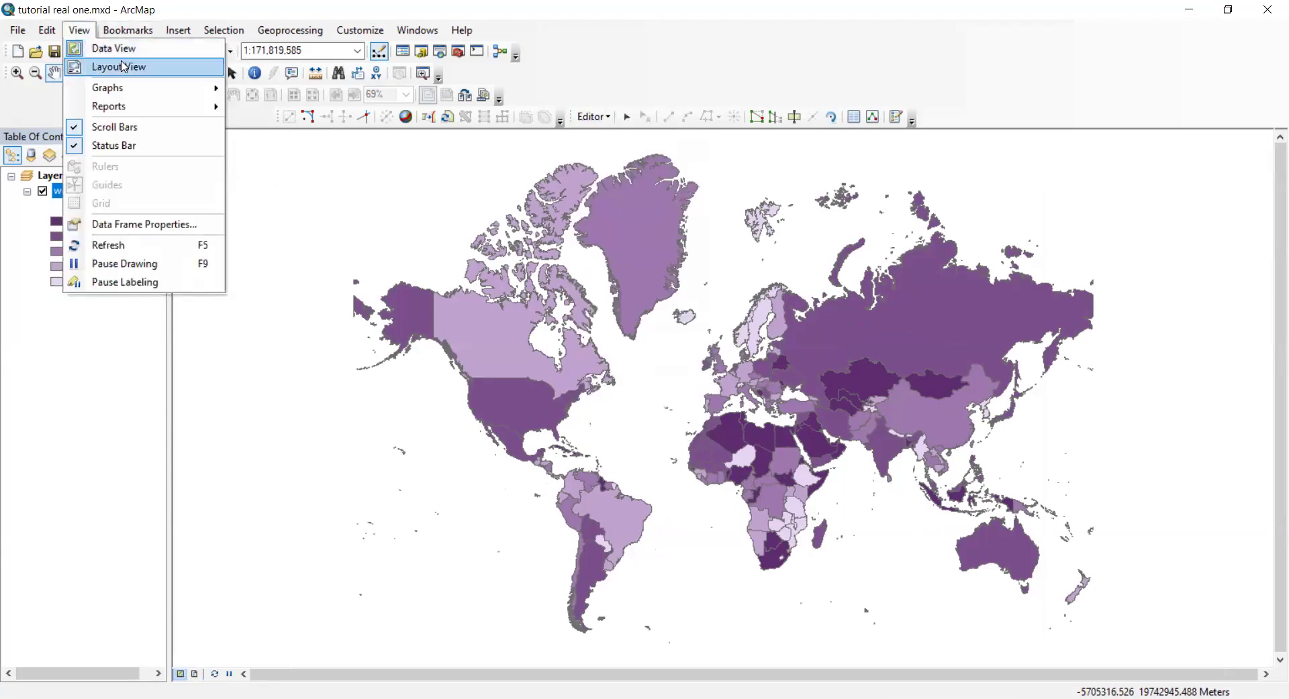
click(122, 67)
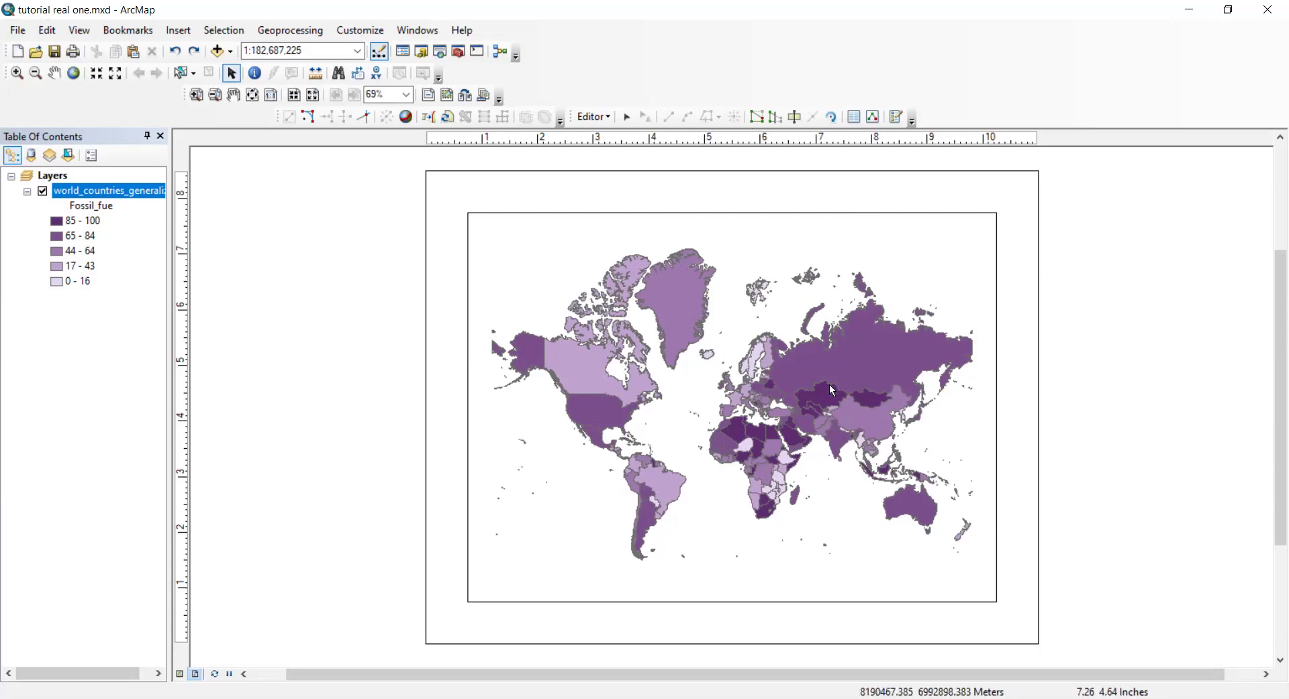
- Set the page orientation to Landscape in Page and Print Setup
click(16, 34)
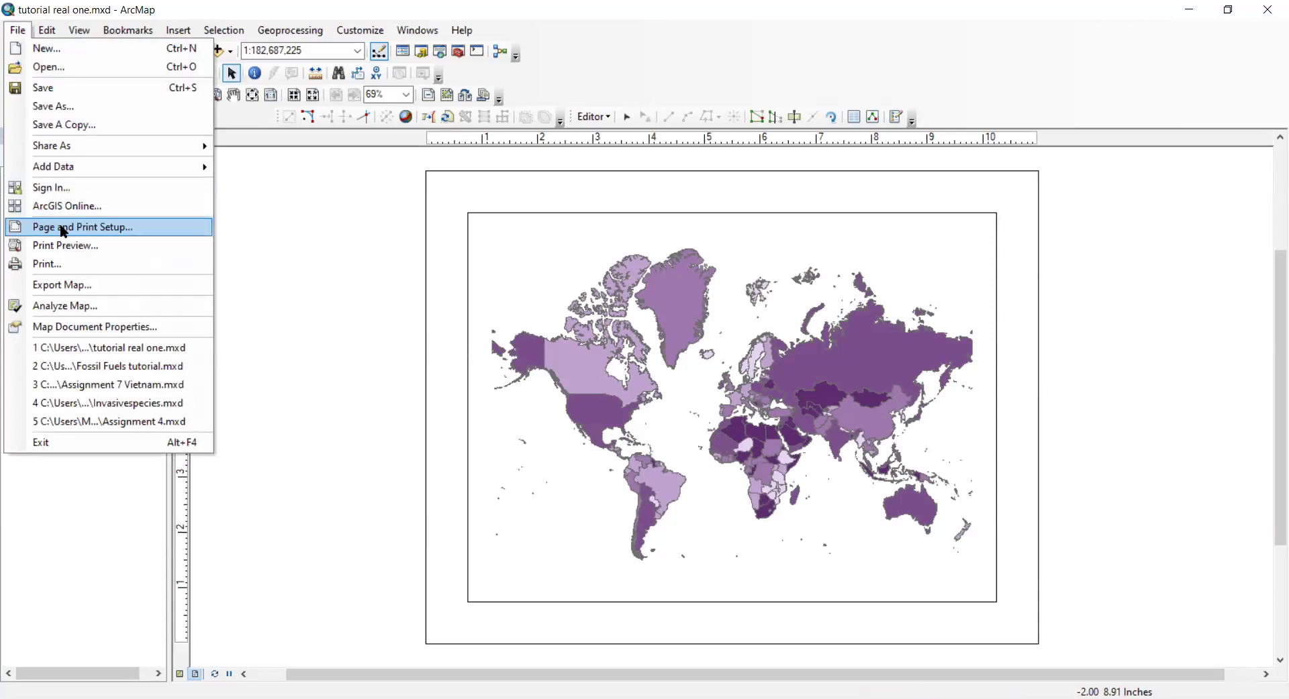
click(149, 232)
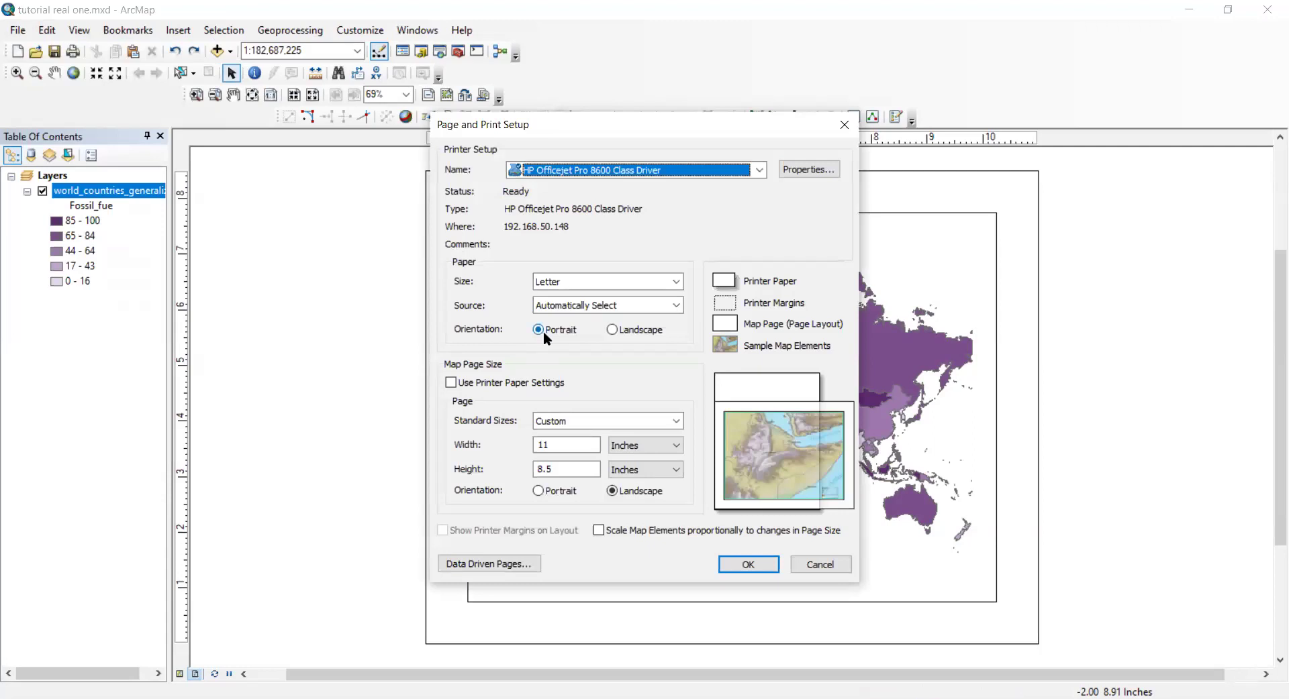
click(612, 331)
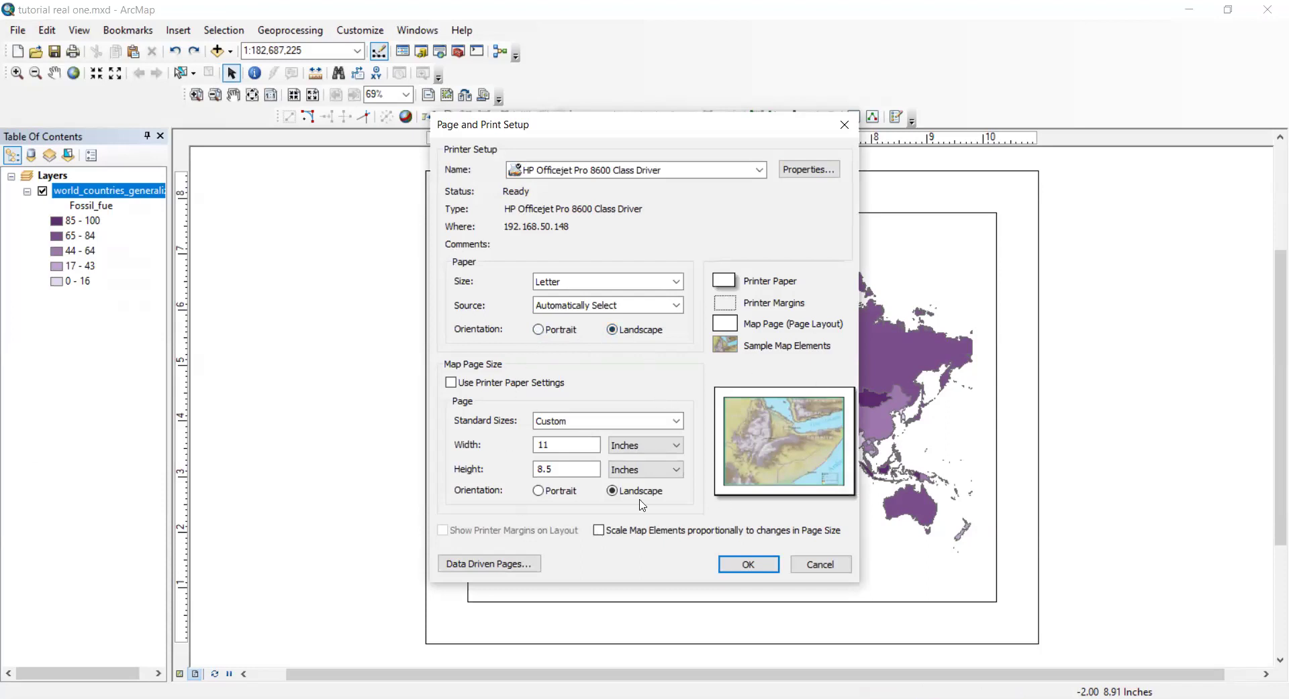
click(747, 565)
- Stretch the map frame's corners out to the edges of the page
click(537, 289)
drag(468, 212, 429, 179)
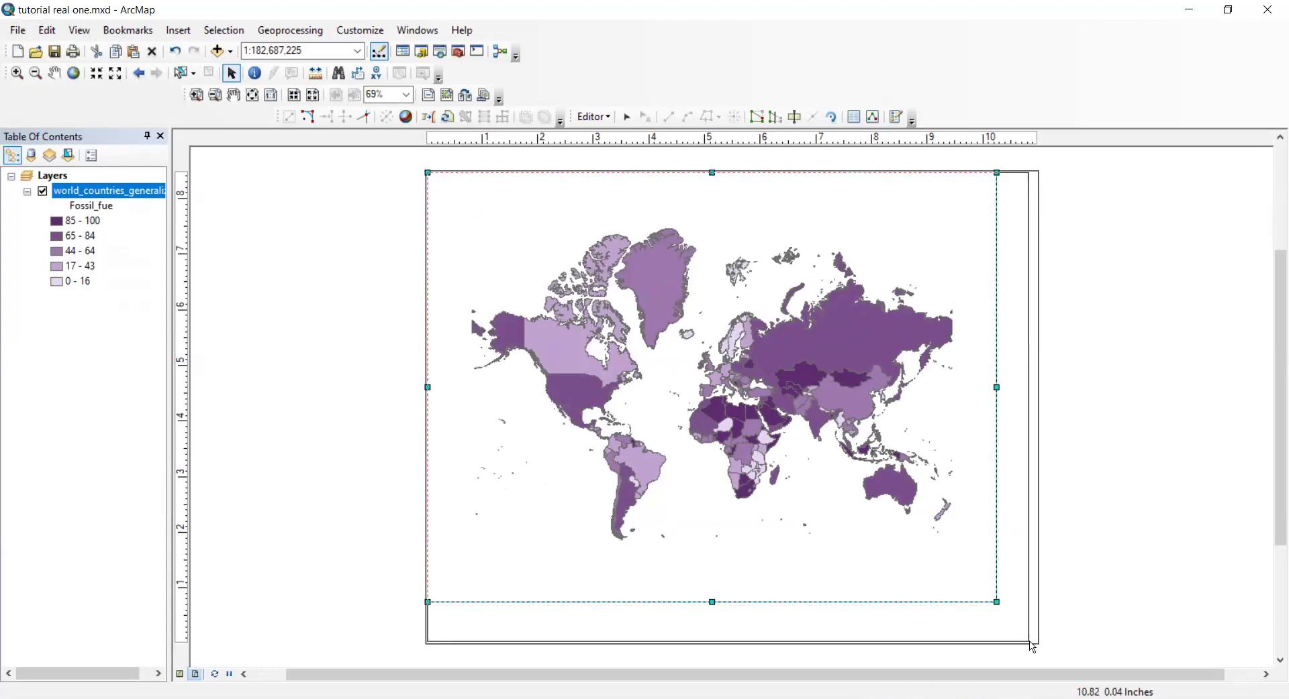
drag(1032, 647, 1039, 644)
click(1100, 493)
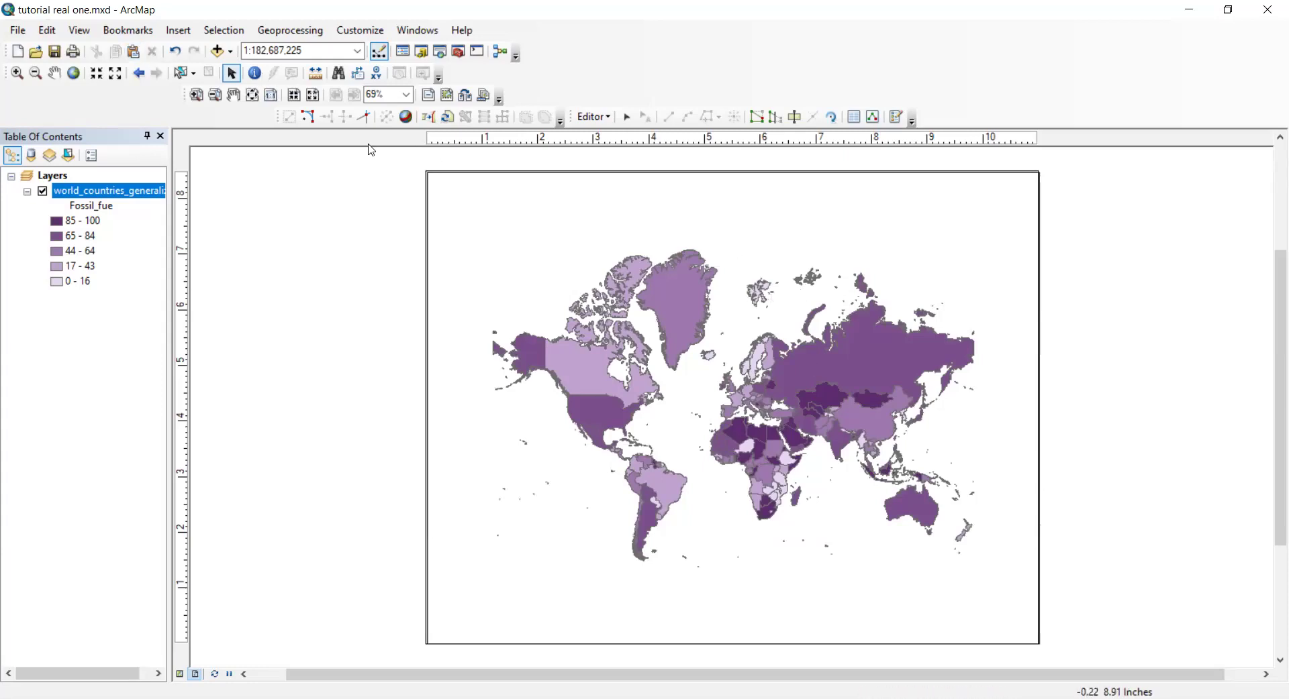
- Insert a legend for world_countries_generalized with a 1.5 Point frame border
click(177, 33)
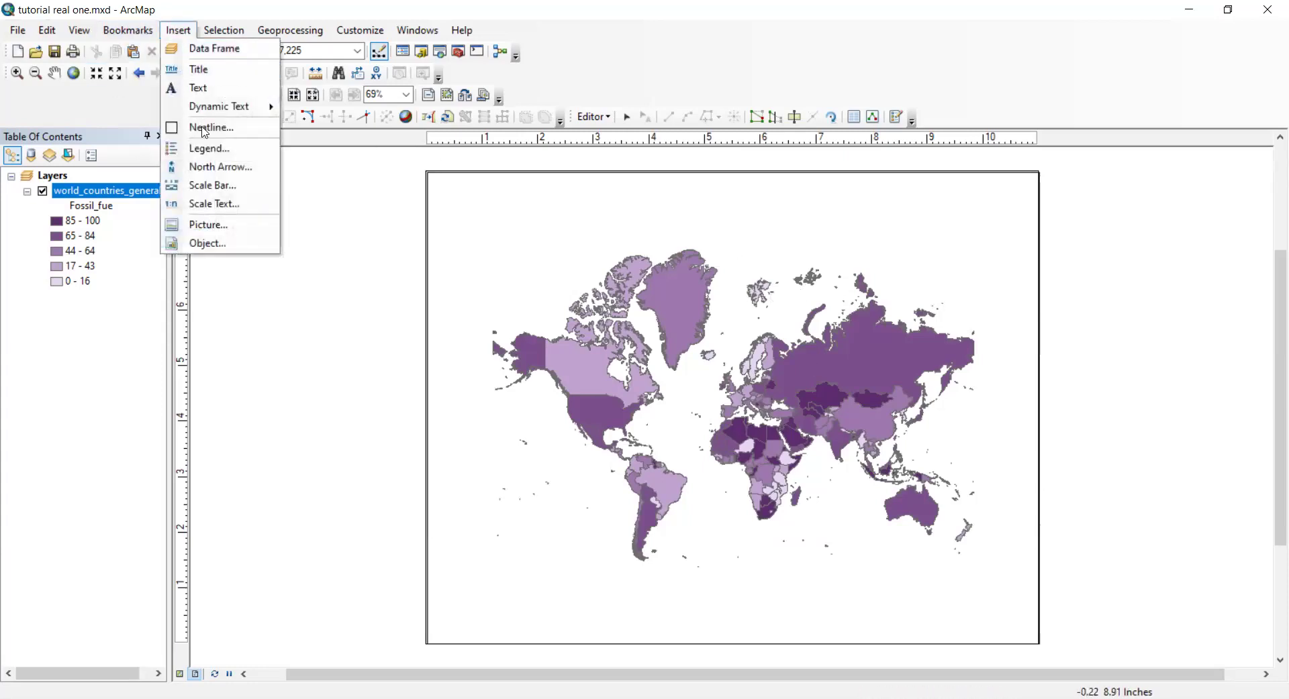
click(210, 149)
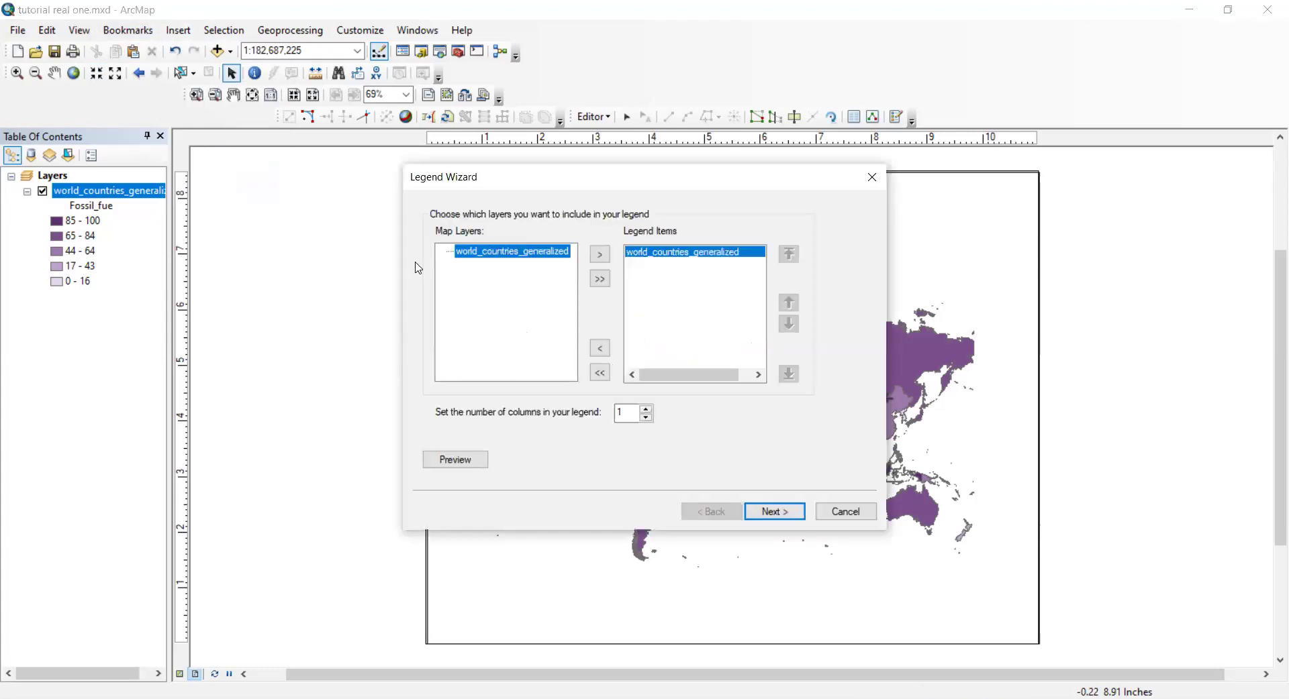
click(783, 518)
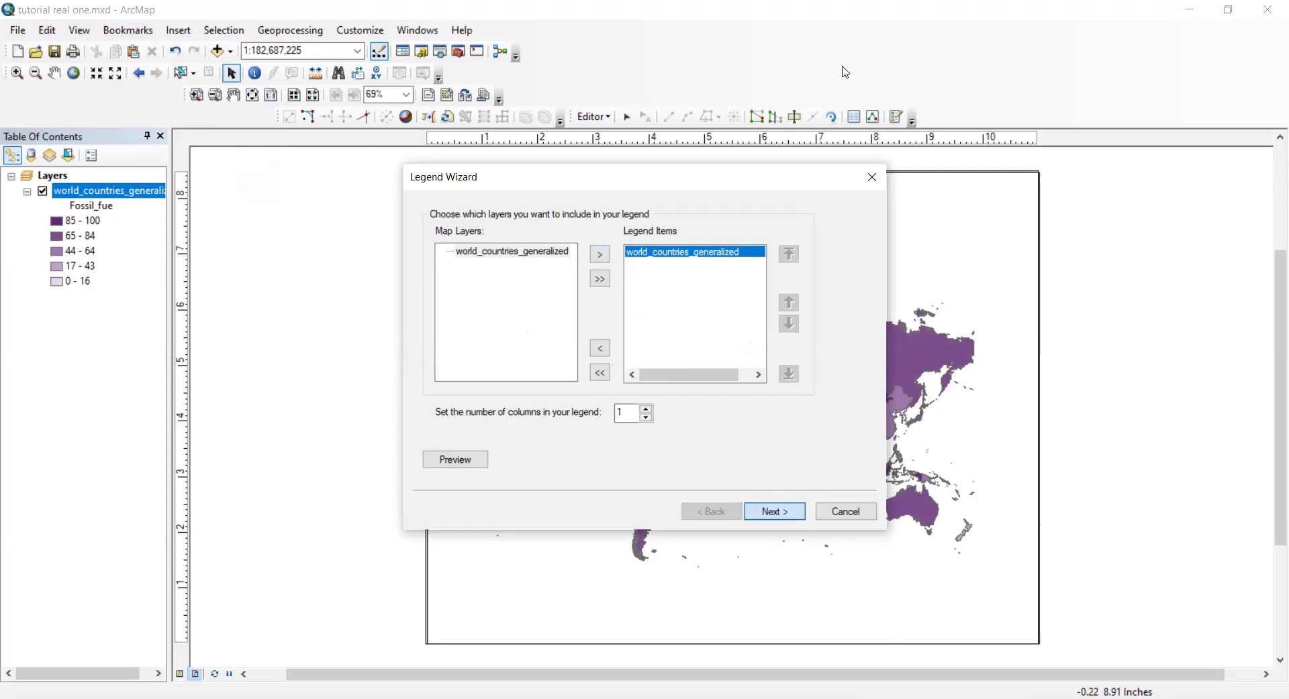
key(Return)
key(Return)
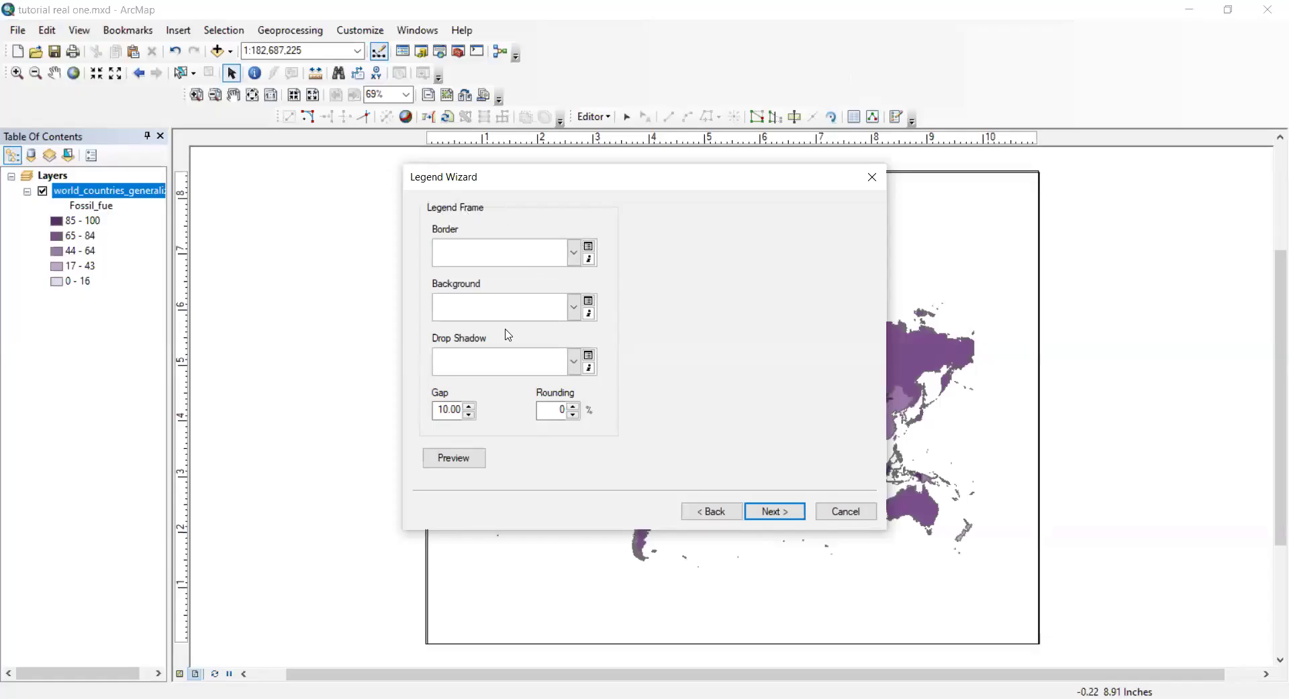
click(574, 255)
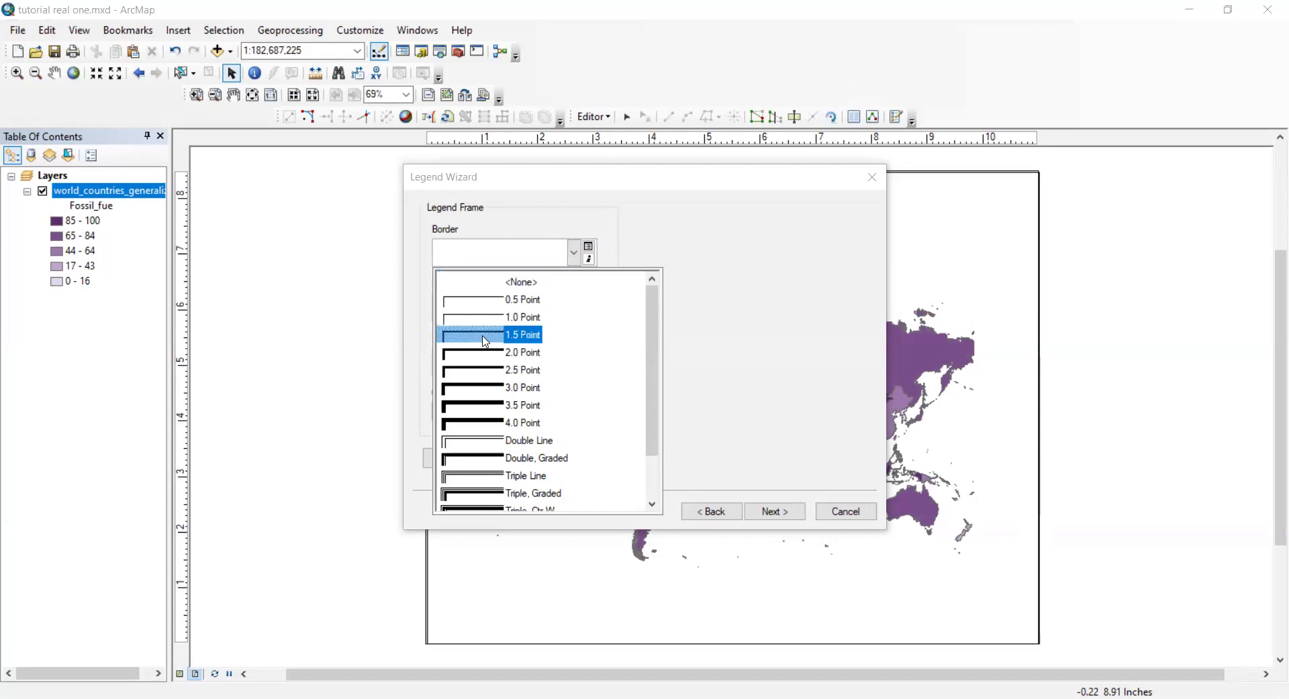
click(500, 334)
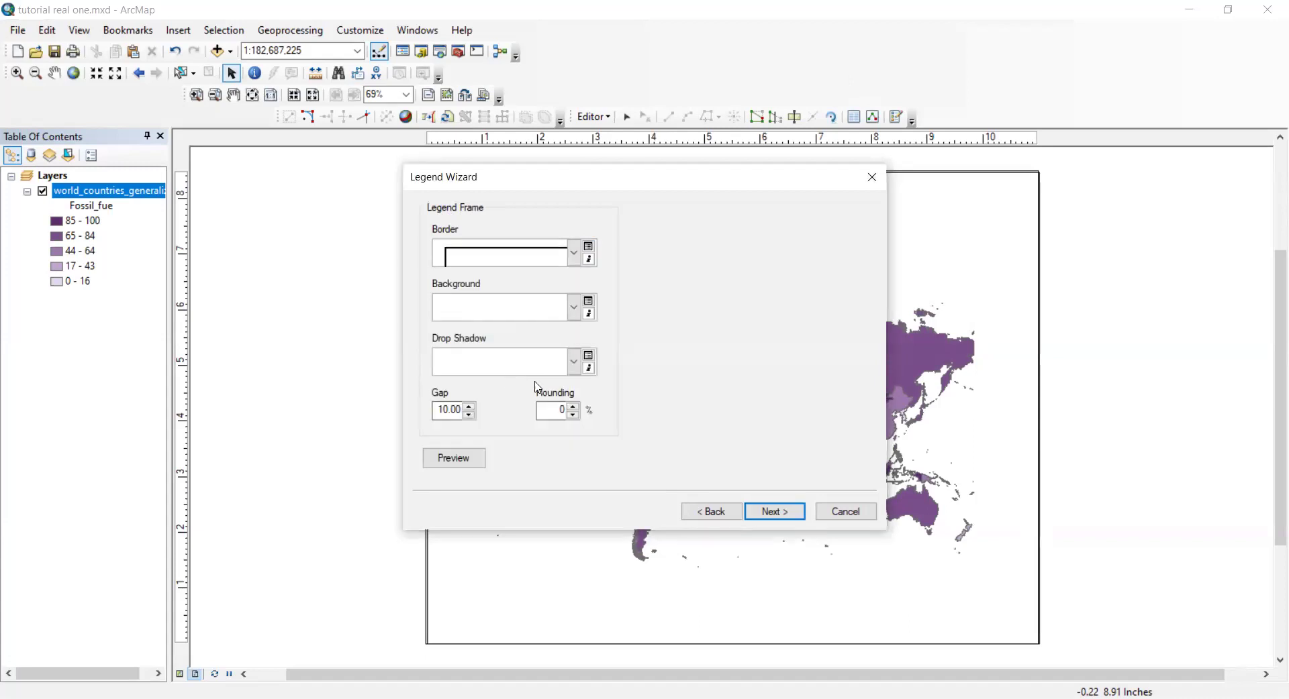
- Review the legend patch and spacing pages, then finish the Legend Wizard
click(772, 512)
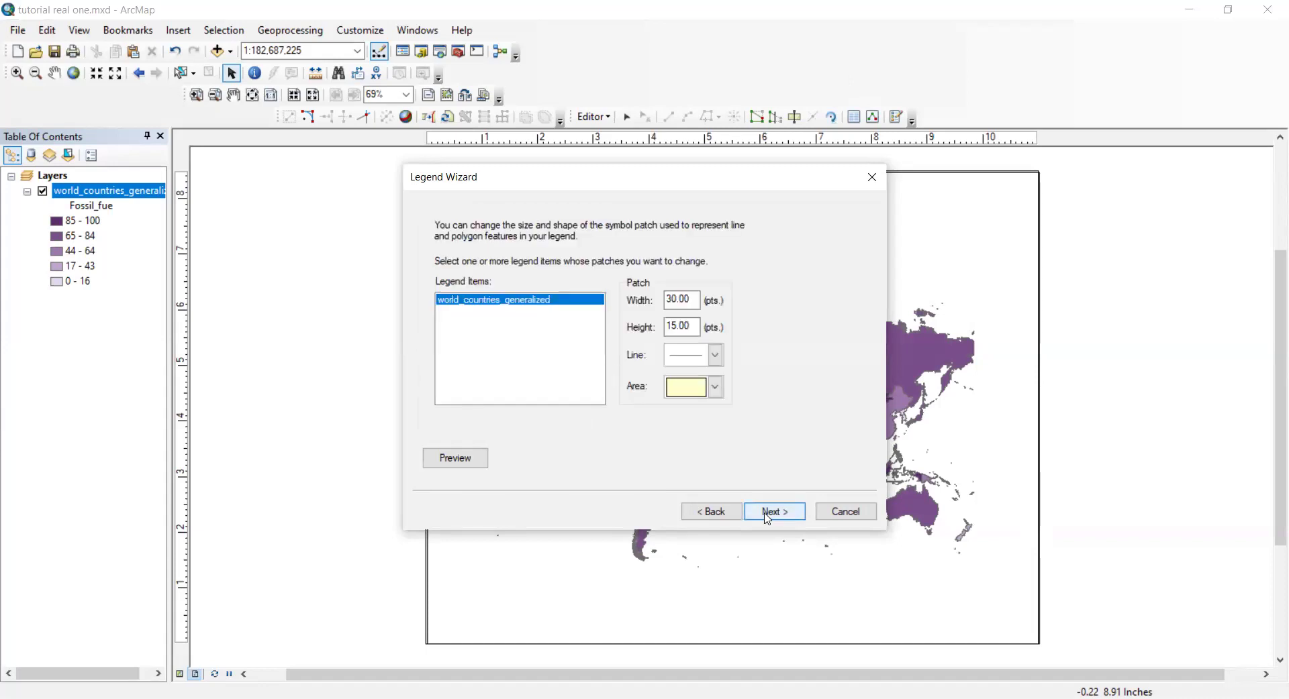
click(714, 356)
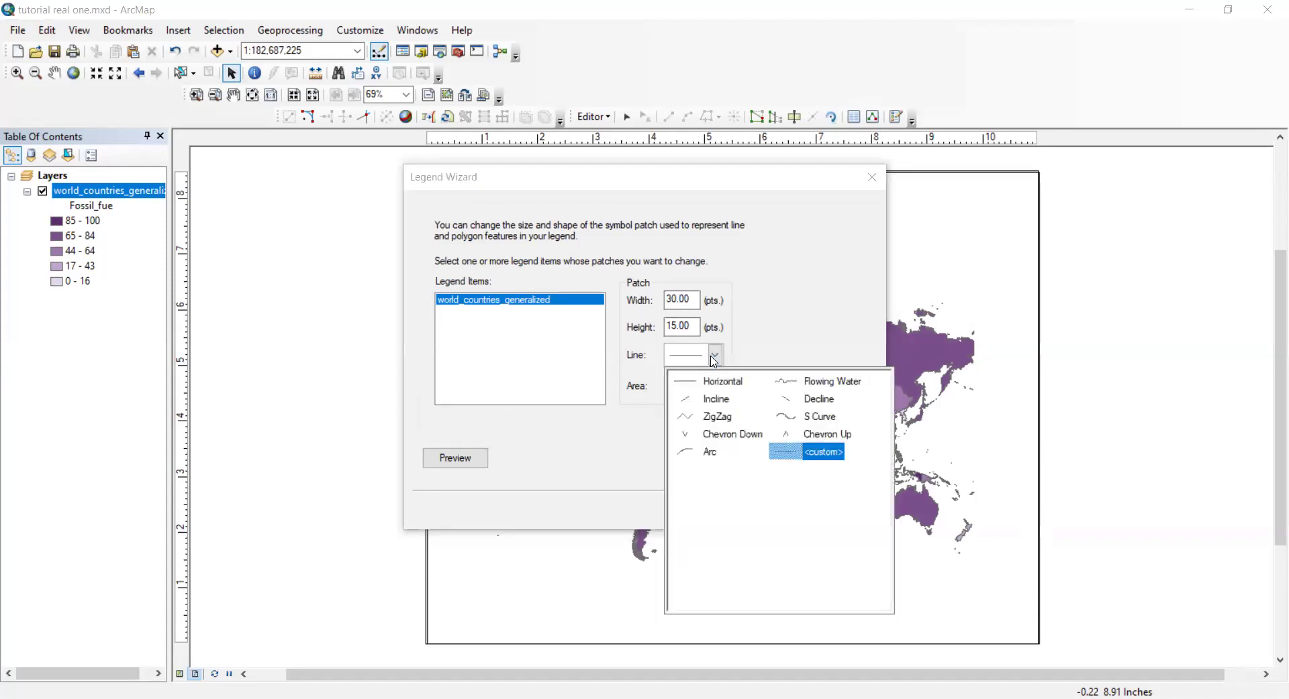
click(713, 388)
click(715, 388)
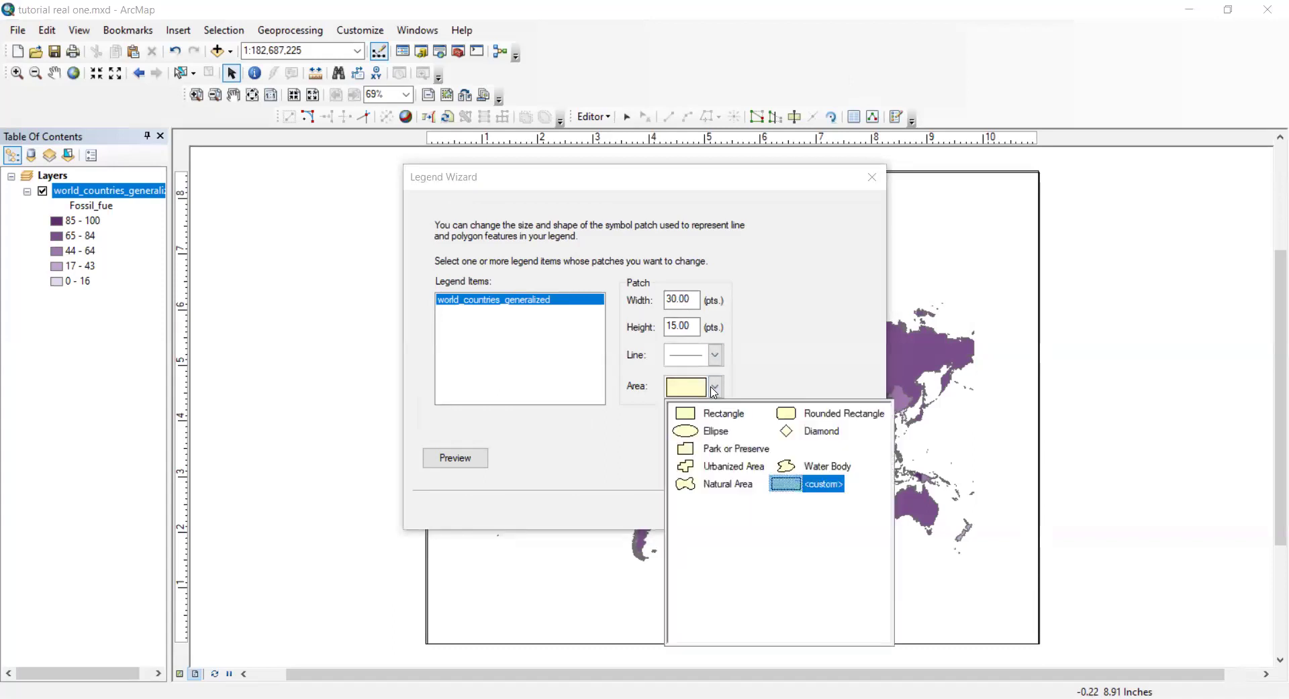
click(772, 510)
click(772, 510)
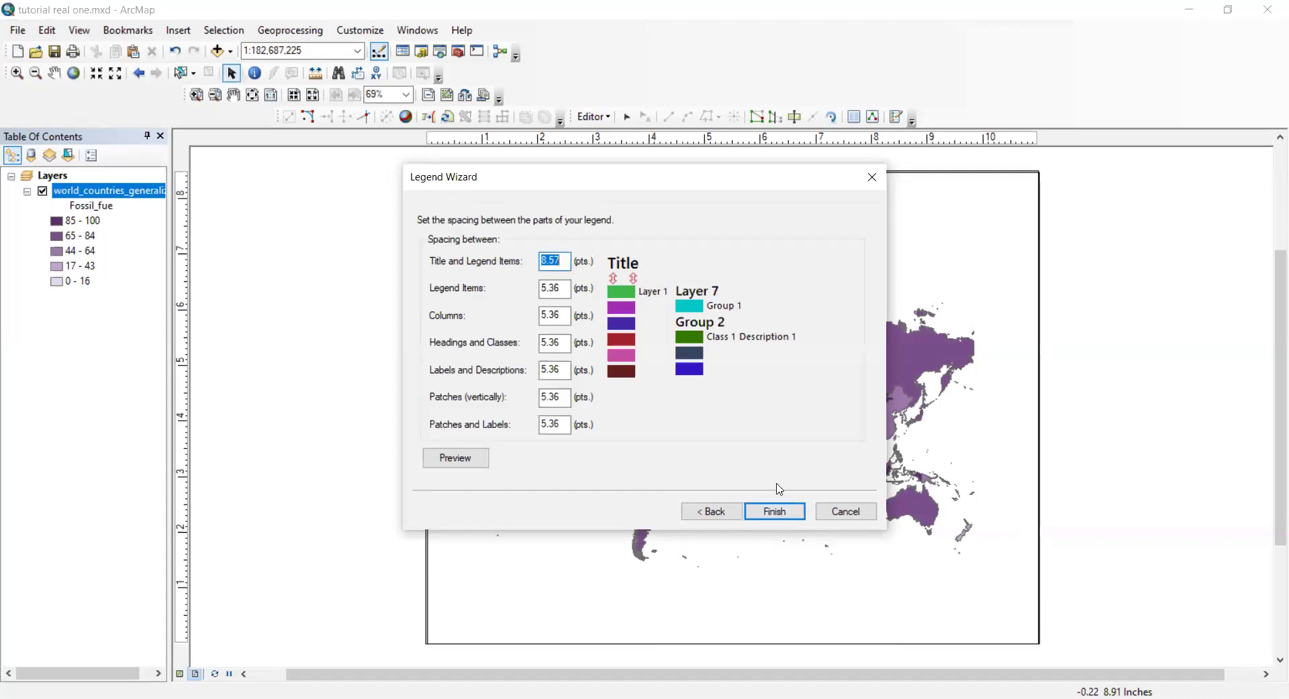
click(786, 514)
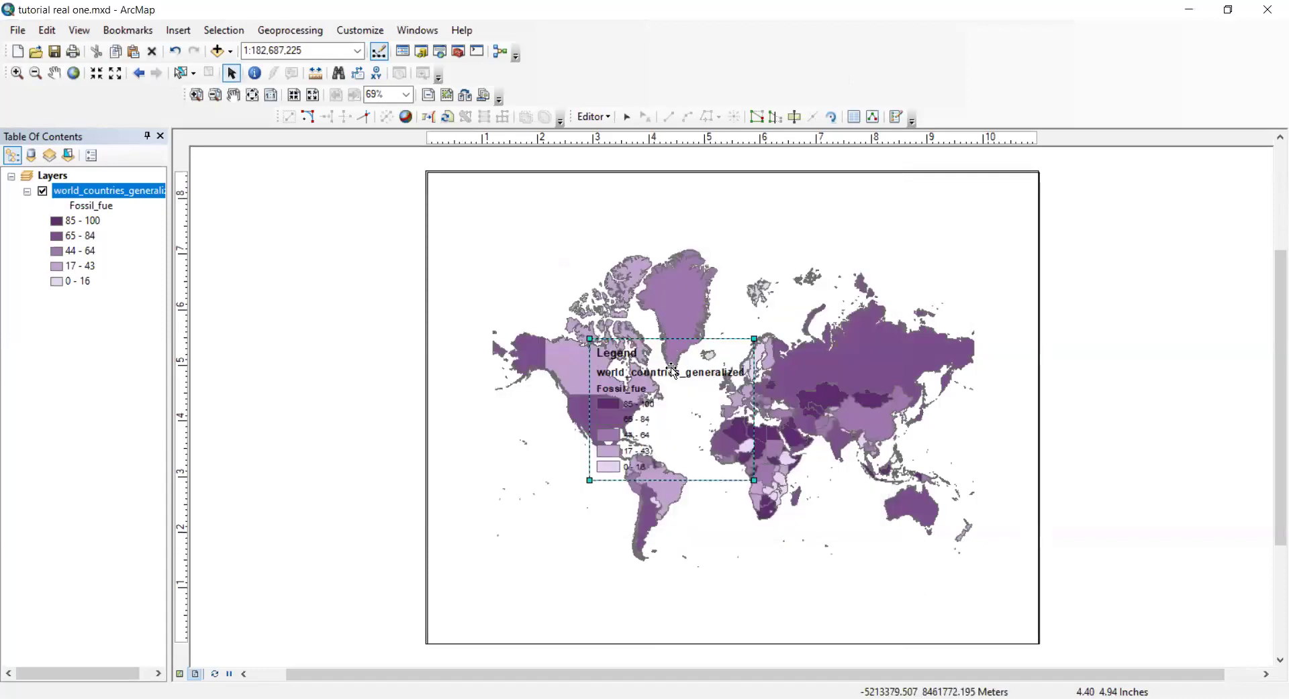
- Move the legend to the page's lower-left corner and make it slightly narrower
drag(671, 370, 608, 574)
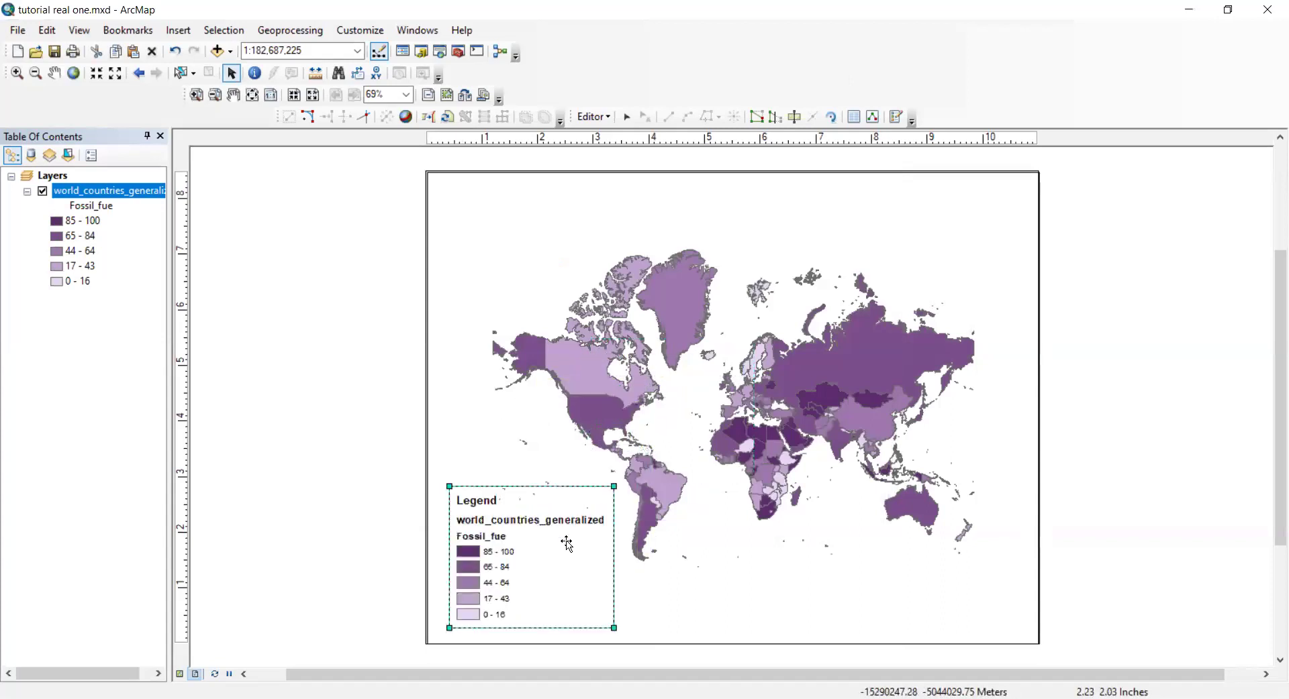
click(650, 578)
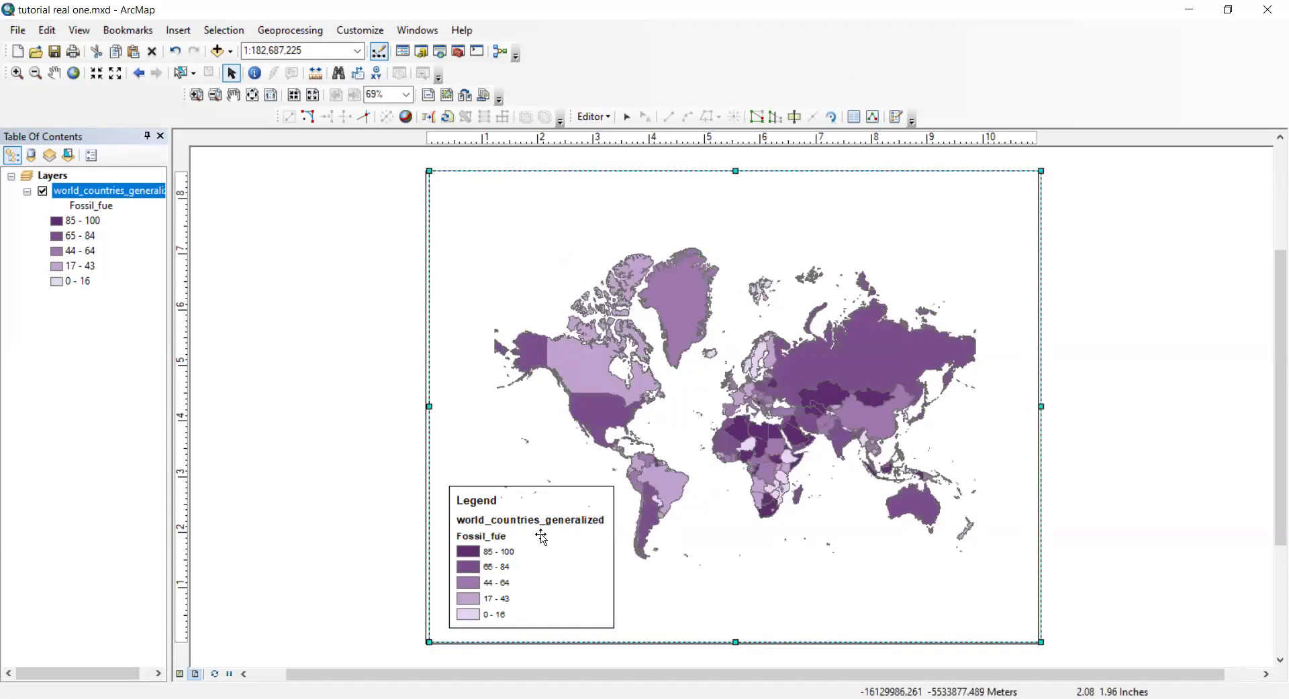
click(339, 455)
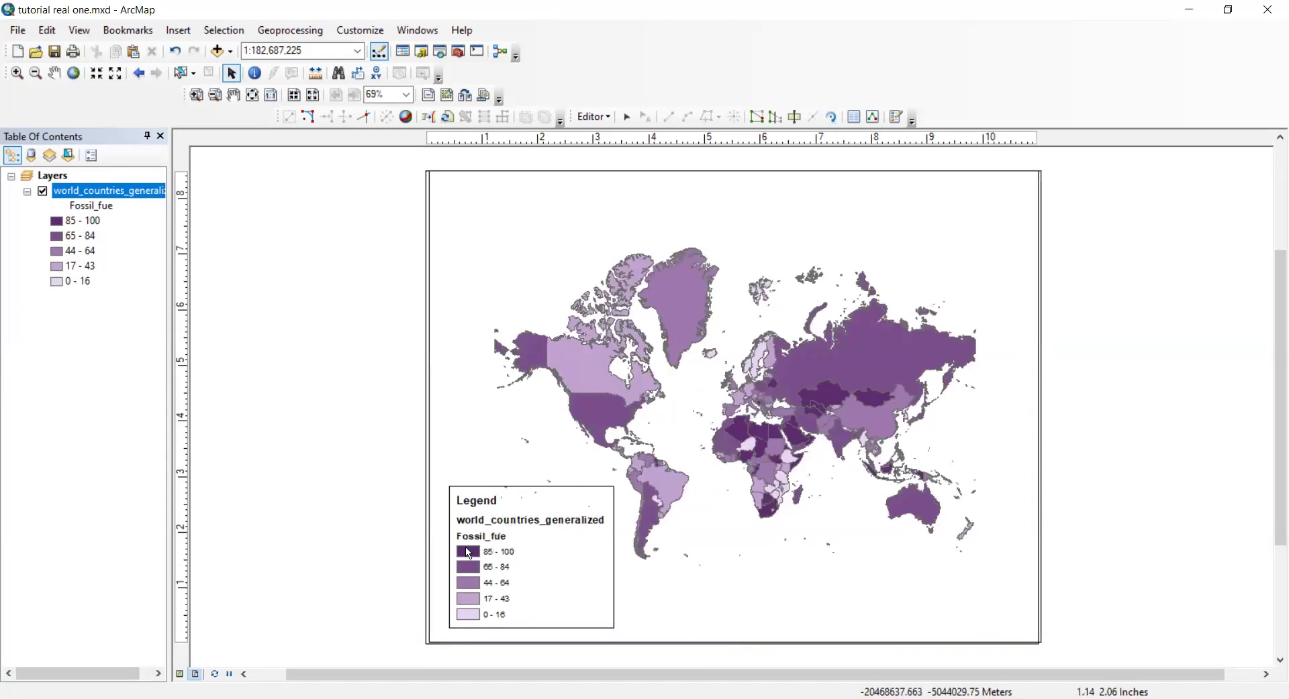
click(529, 505)
mouse_move(607, 488)
mouse_down()
mouse_move(594, 470)
mouse_move(619, 503)
mouse_move(611, 490)
mouse_up()
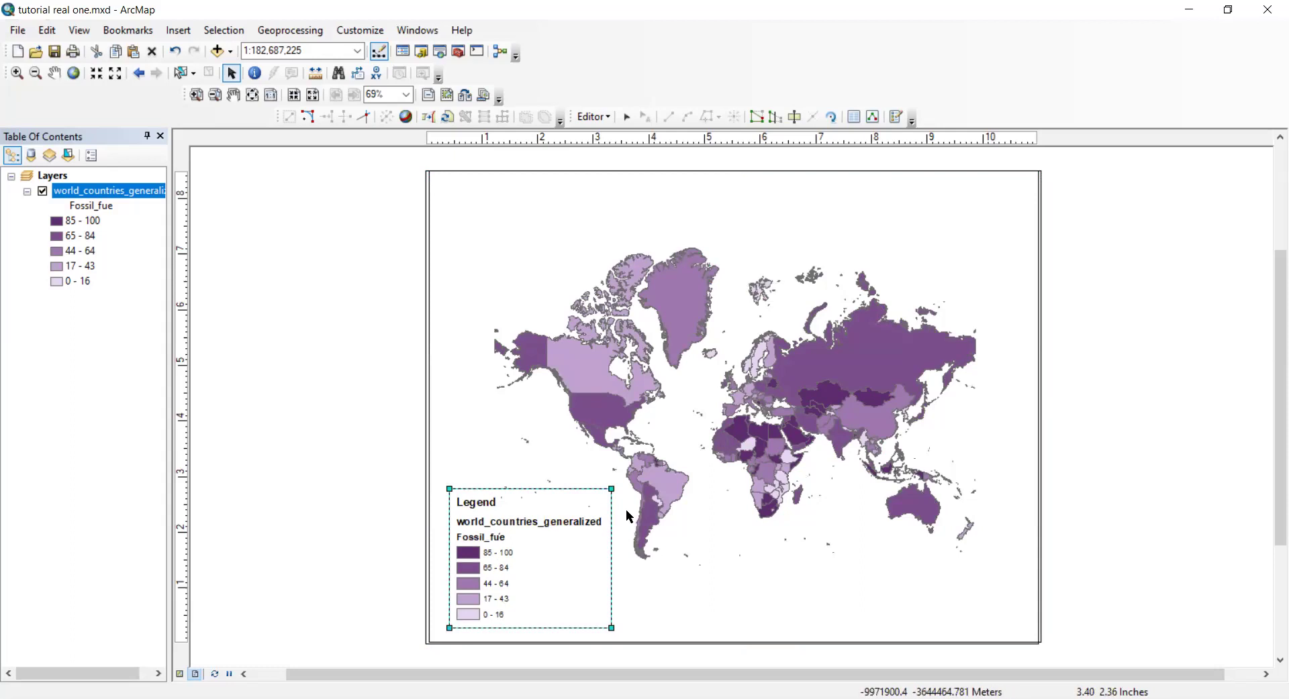
click(390, 550)
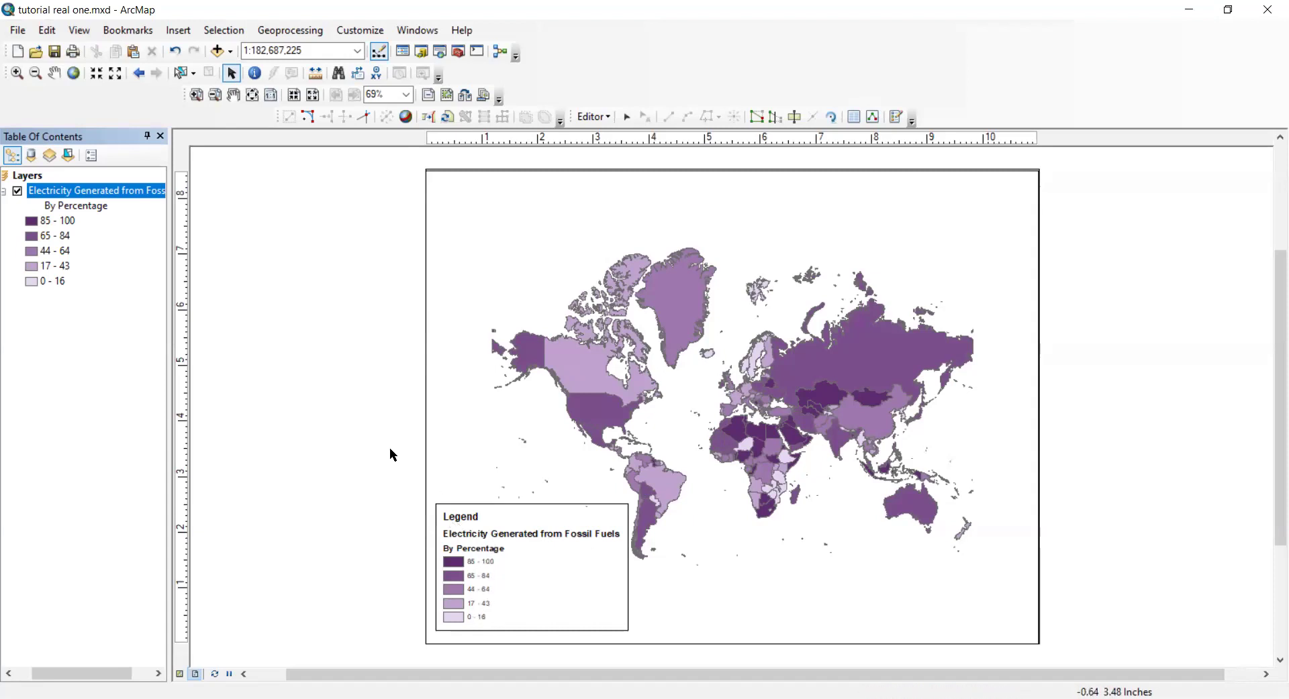
- Format the Fossil_fue class labels as percentages in the layer's Symbology
double_click(95, 193)
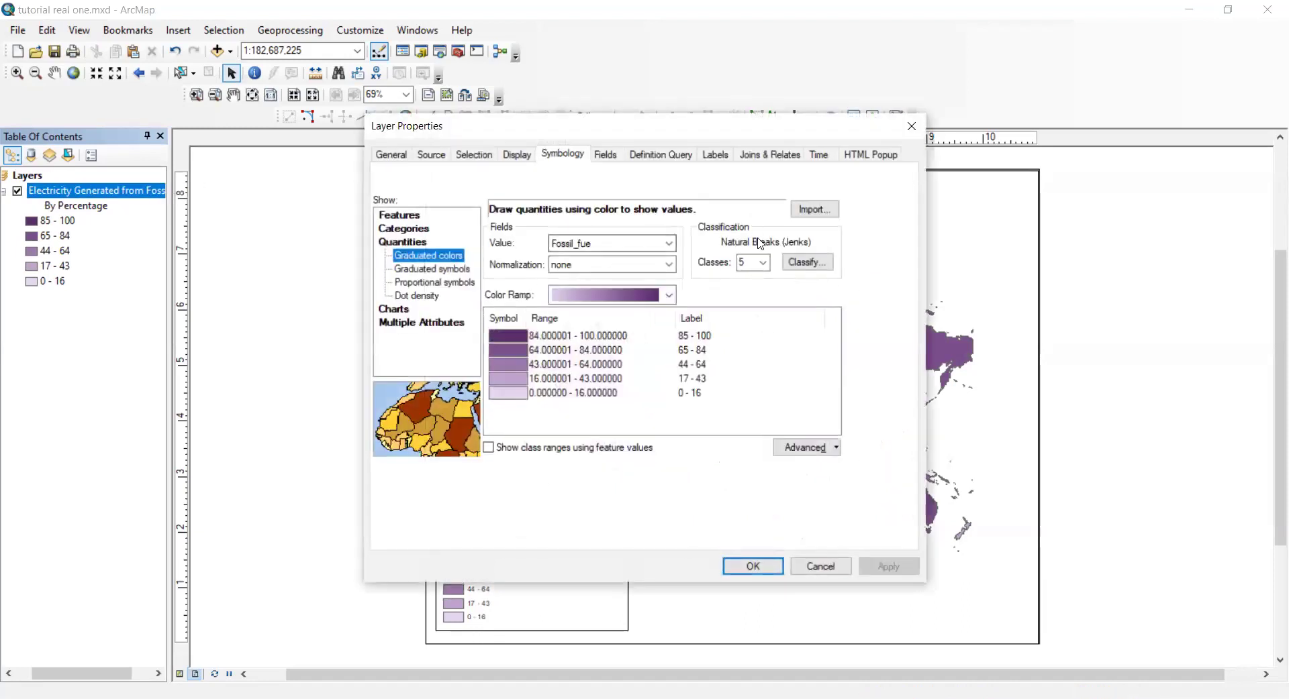
right_click(698, 323)
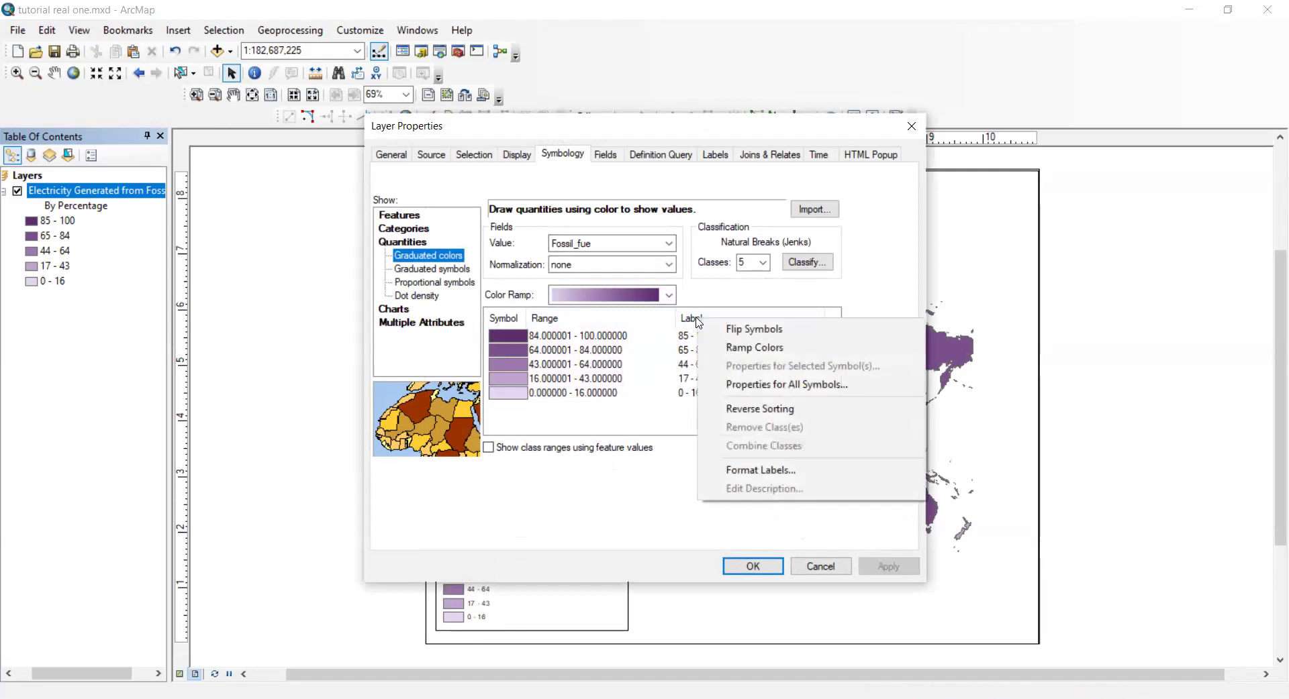
click(785, 472)
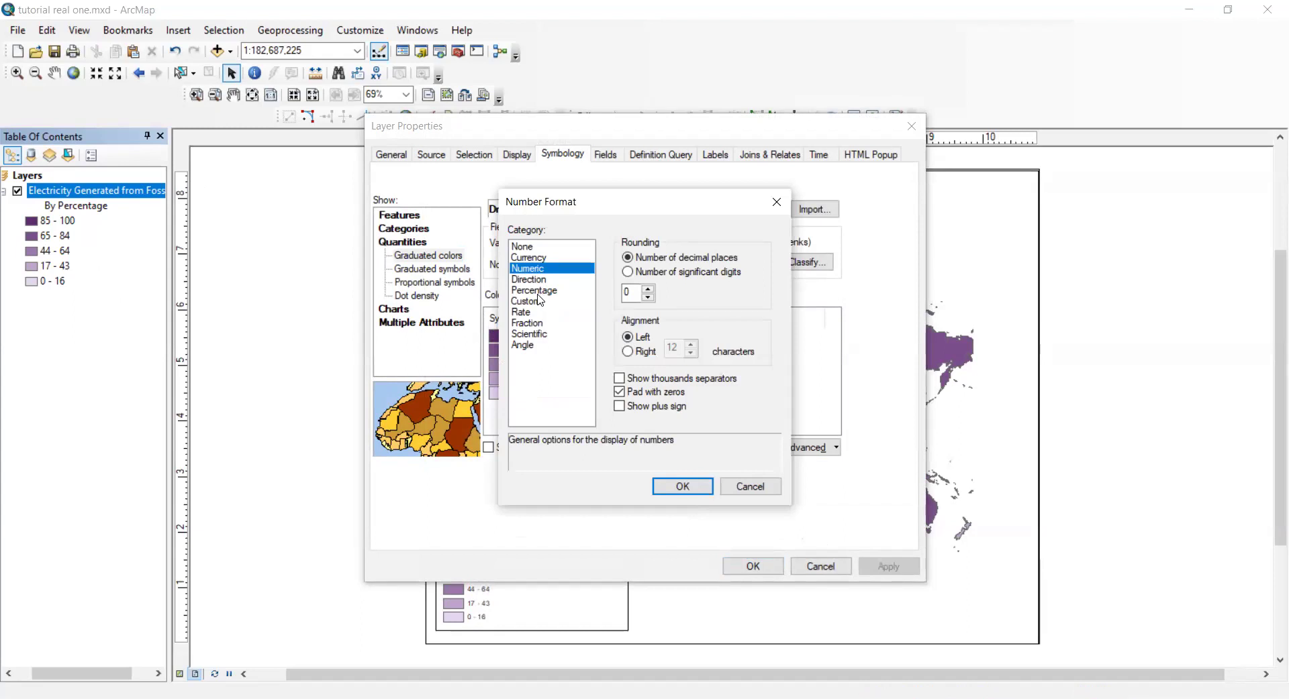
click(537, 294)
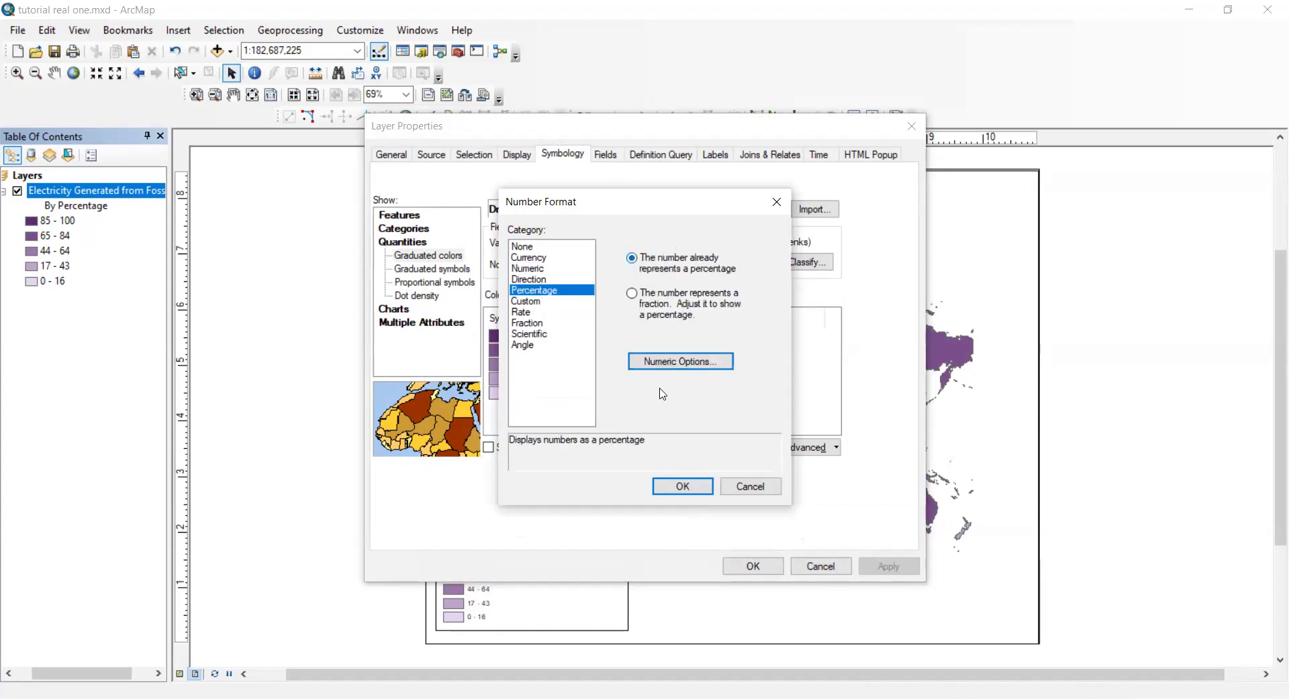
click(683, 486)
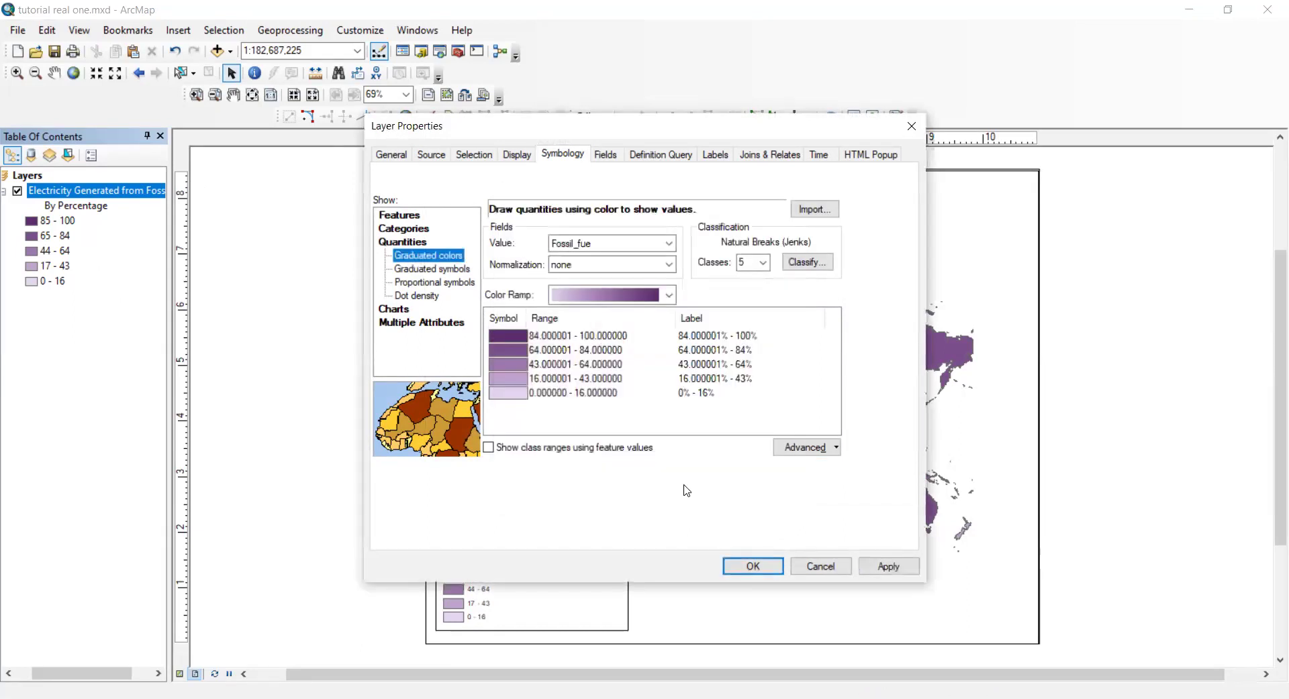
click(748, 568)
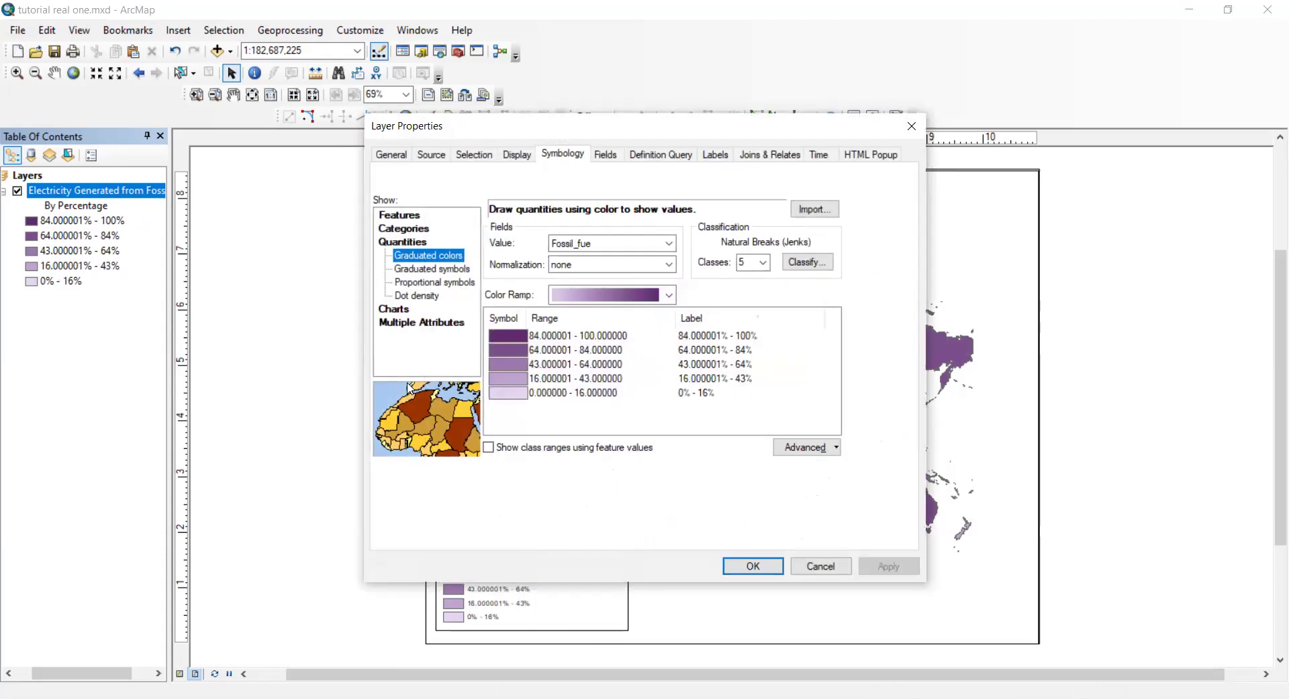
- Round the percentage labels to 0 decimal places, giving 0% - 16% to 85% - 100%
right_click(721, 323)
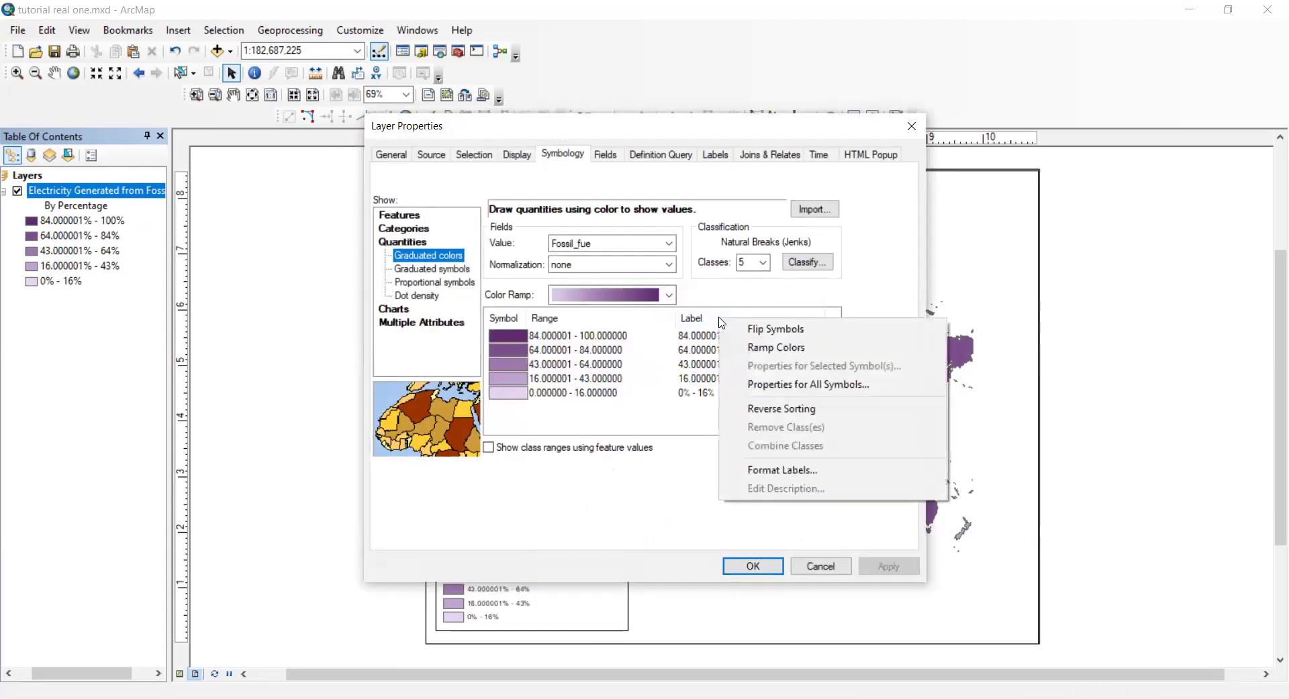
click(782, 472)
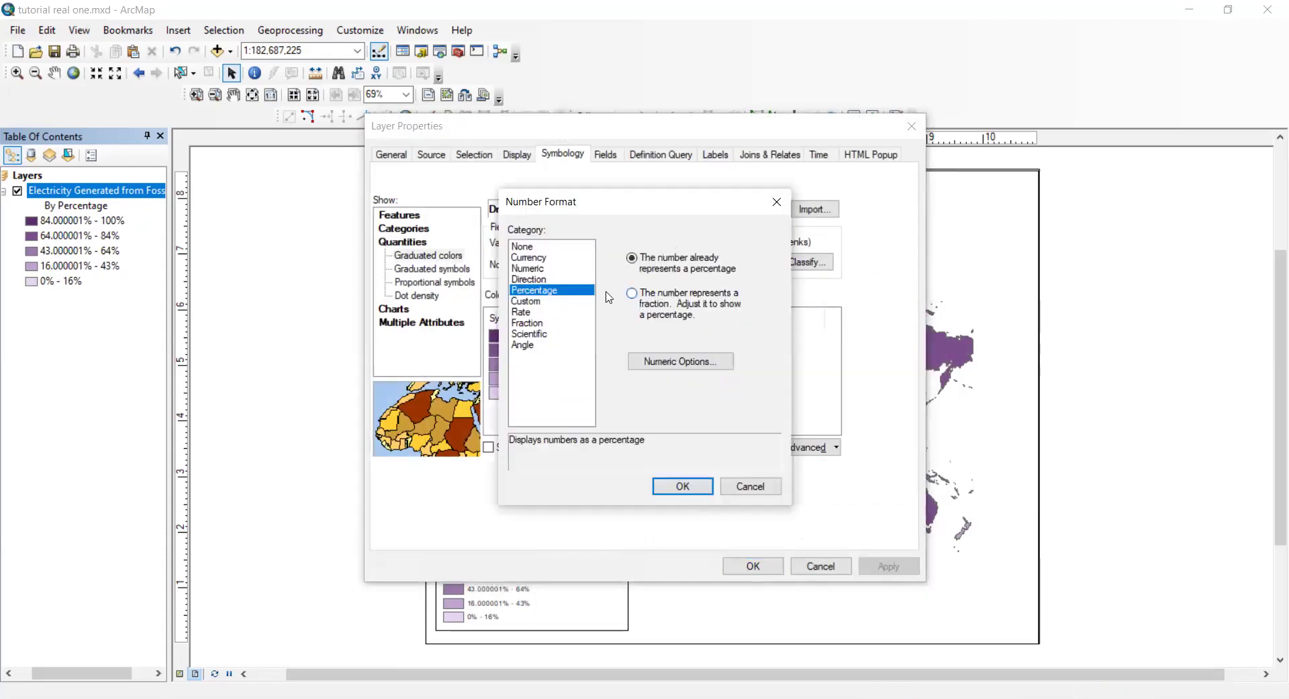
click(662, 362)
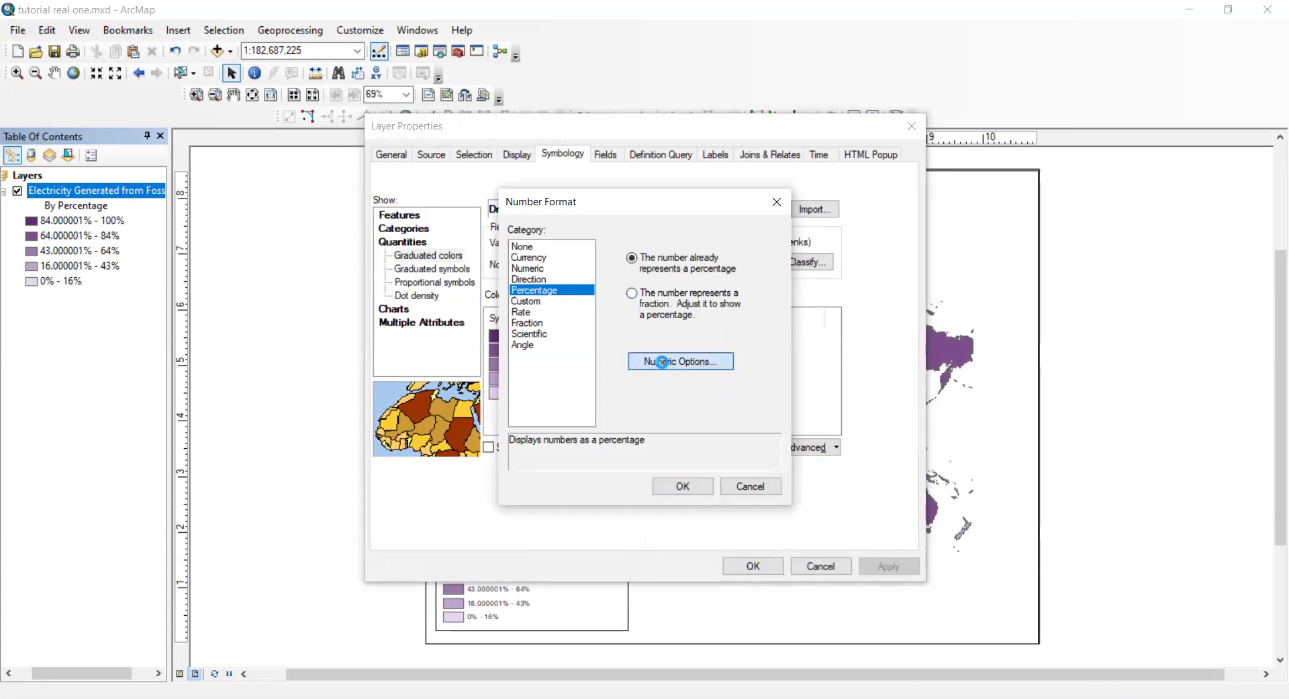
double_click(577, 306)
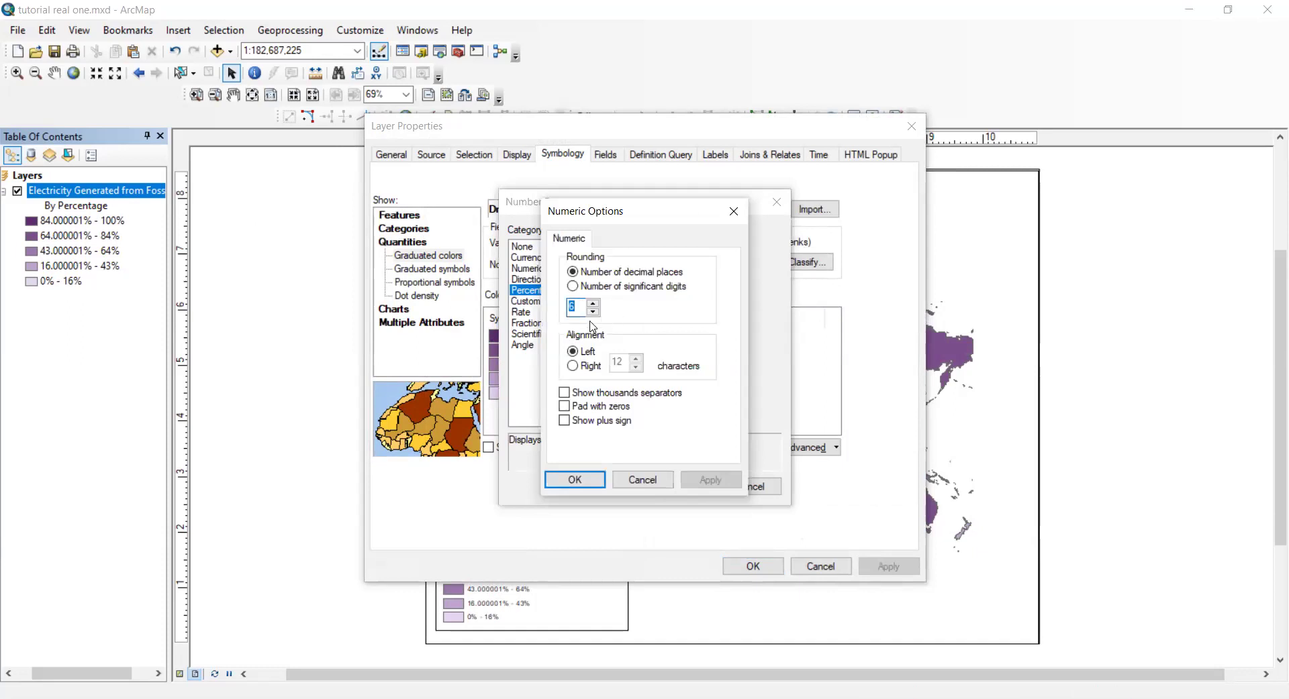
click(576, 480)
key(Return)
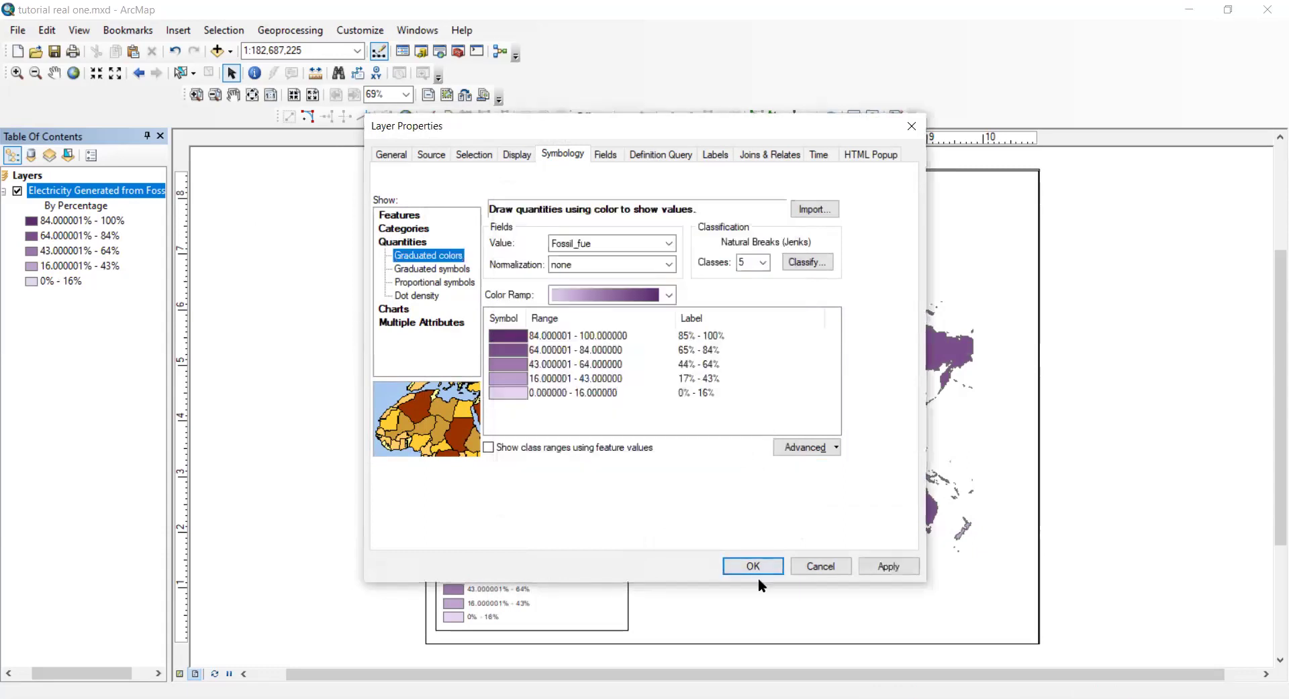
click(753, 566)
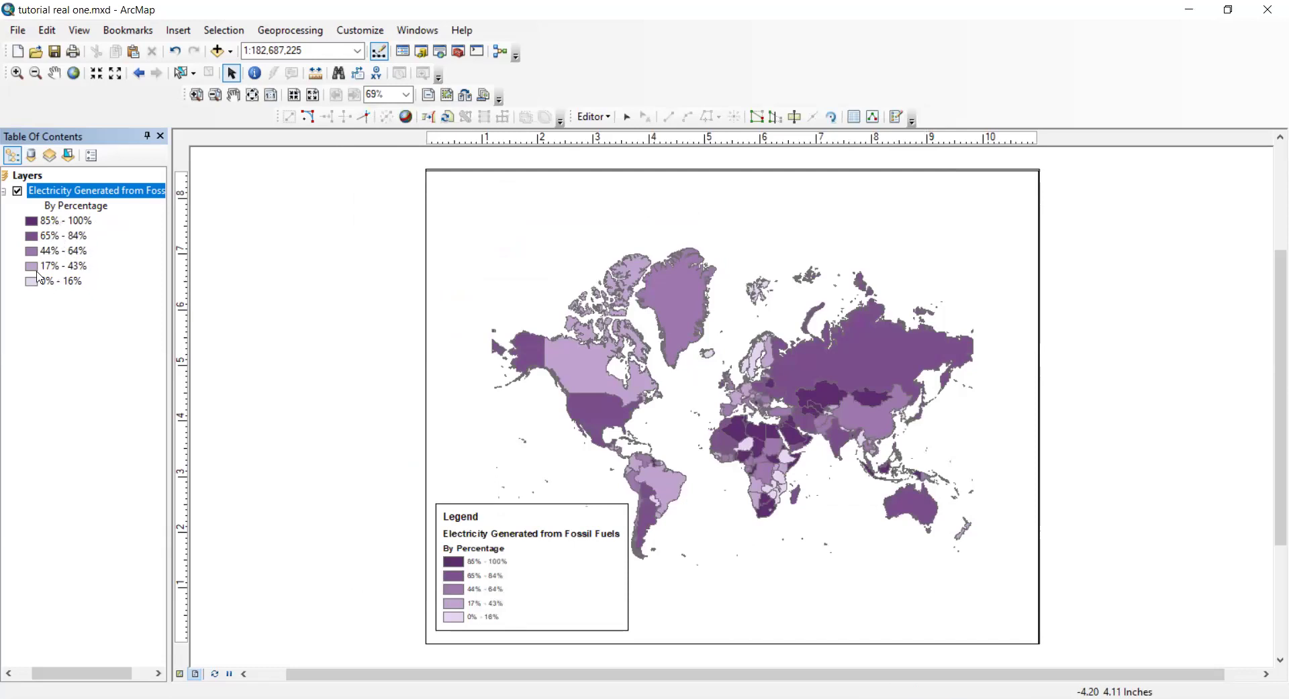
- Insert the title 'Electricity Generated by Fossil Fuels (By Country)' above the world map
click(91, 357)
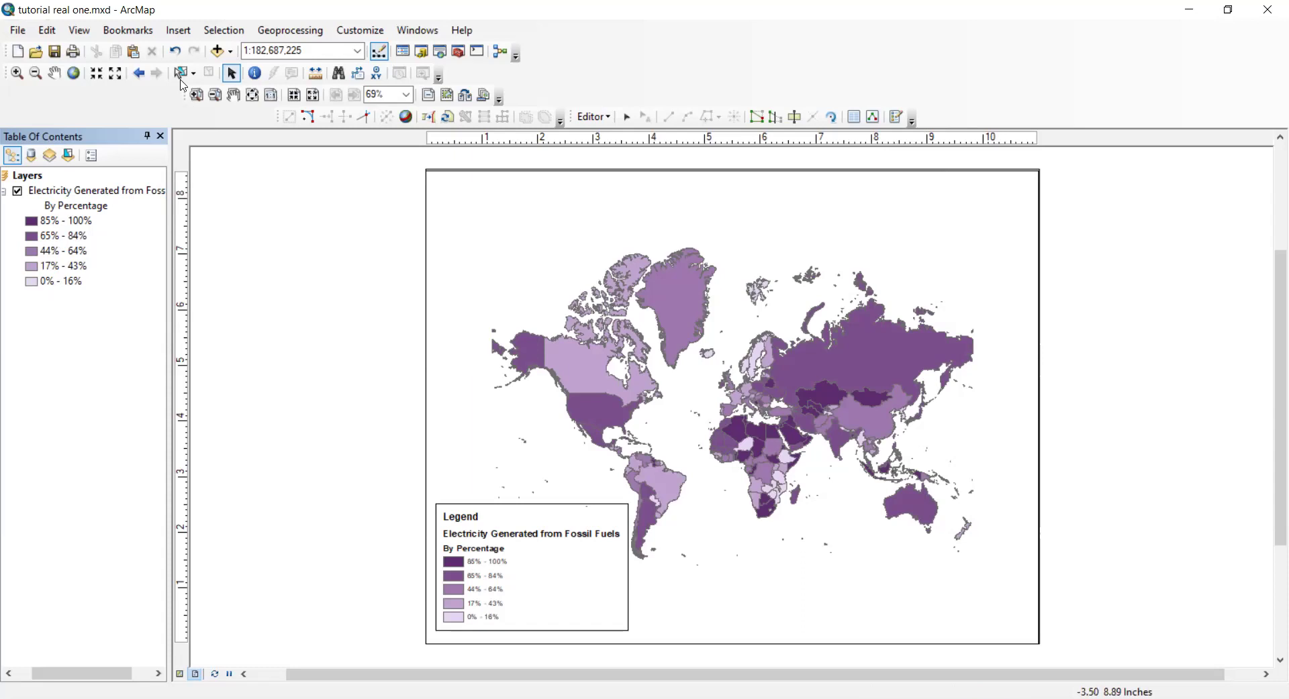
click(178, 30)
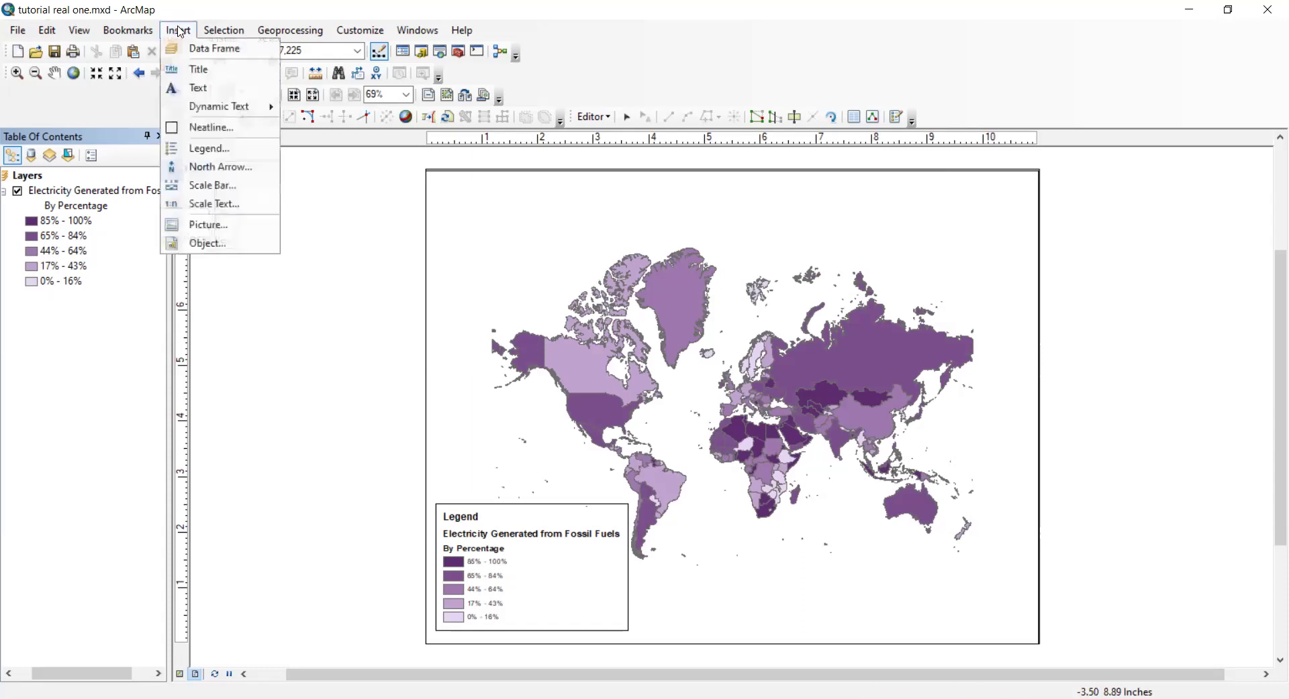
click(200, 69)
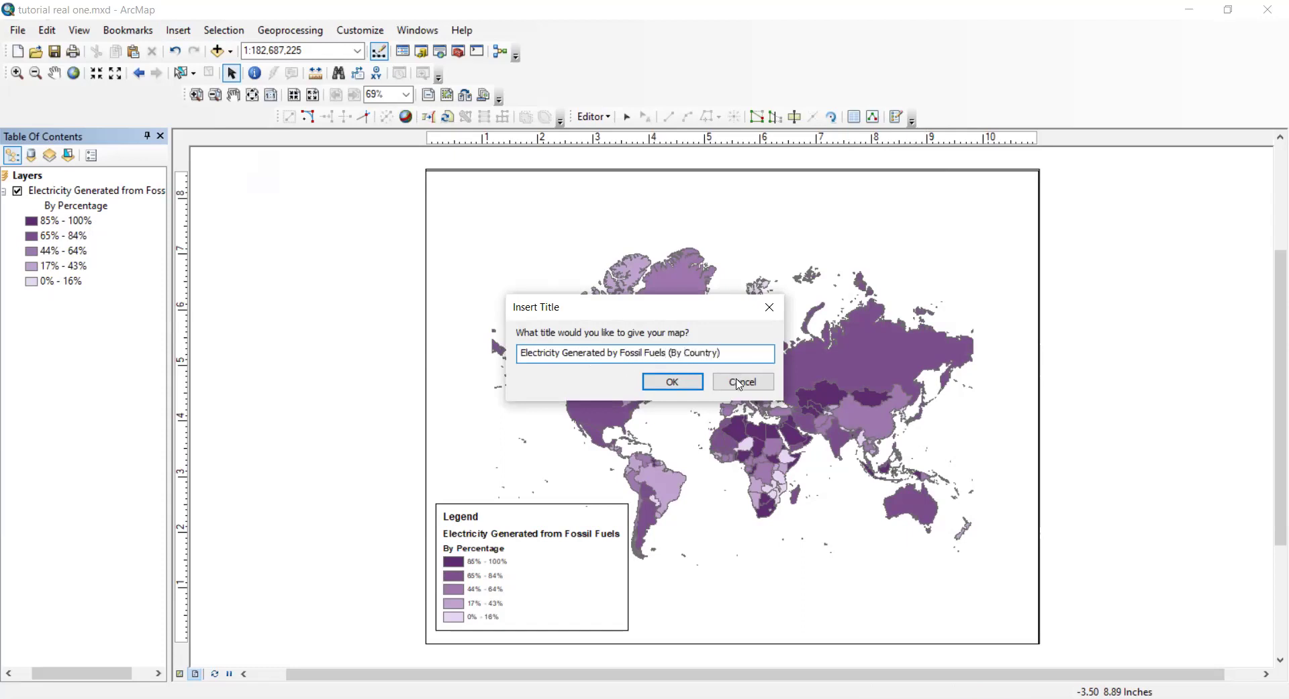
click(693, 386)
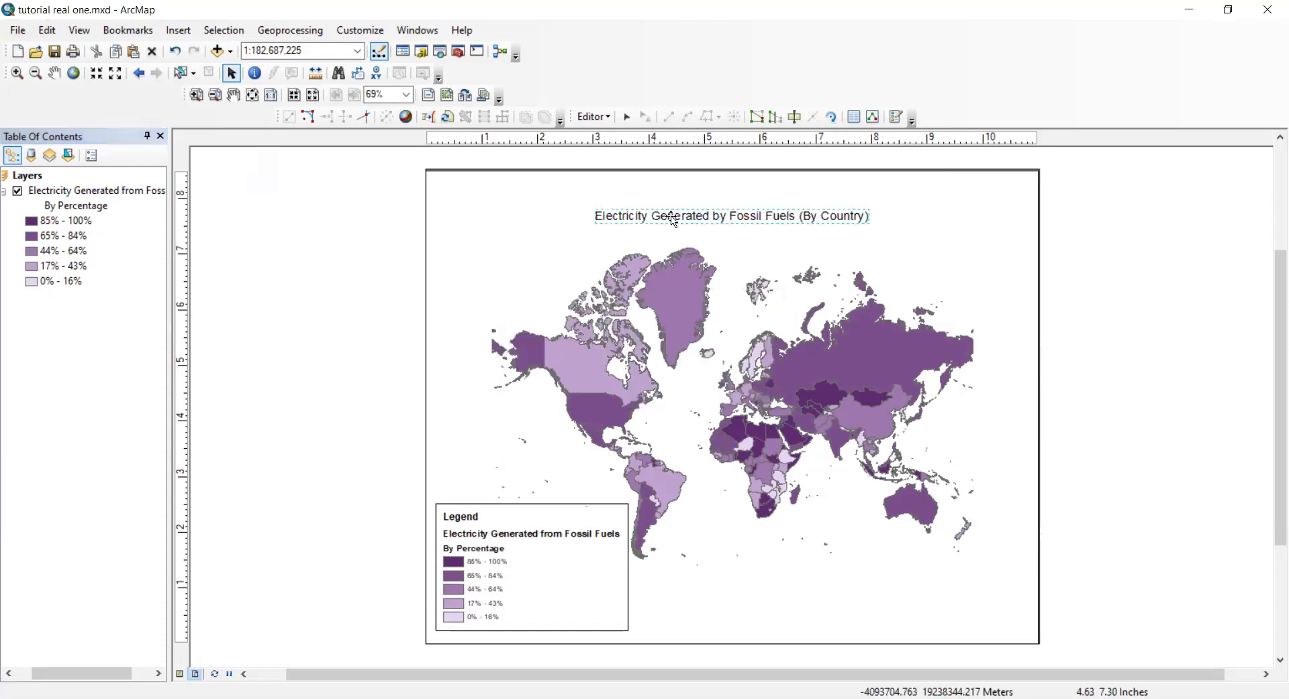
- Change the title font to Gill Sans MT Condensed at size 36
drag(670, 219, 672, 218)
right_click(672, 218)
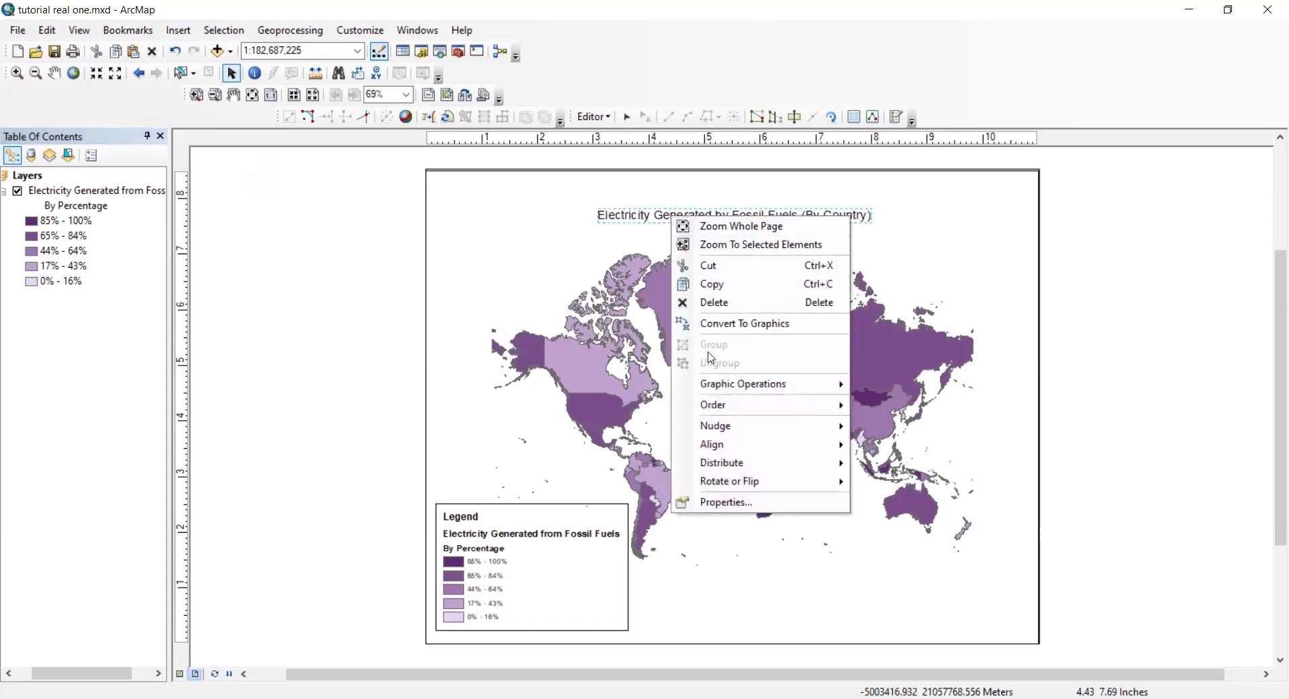
click(737, 504)
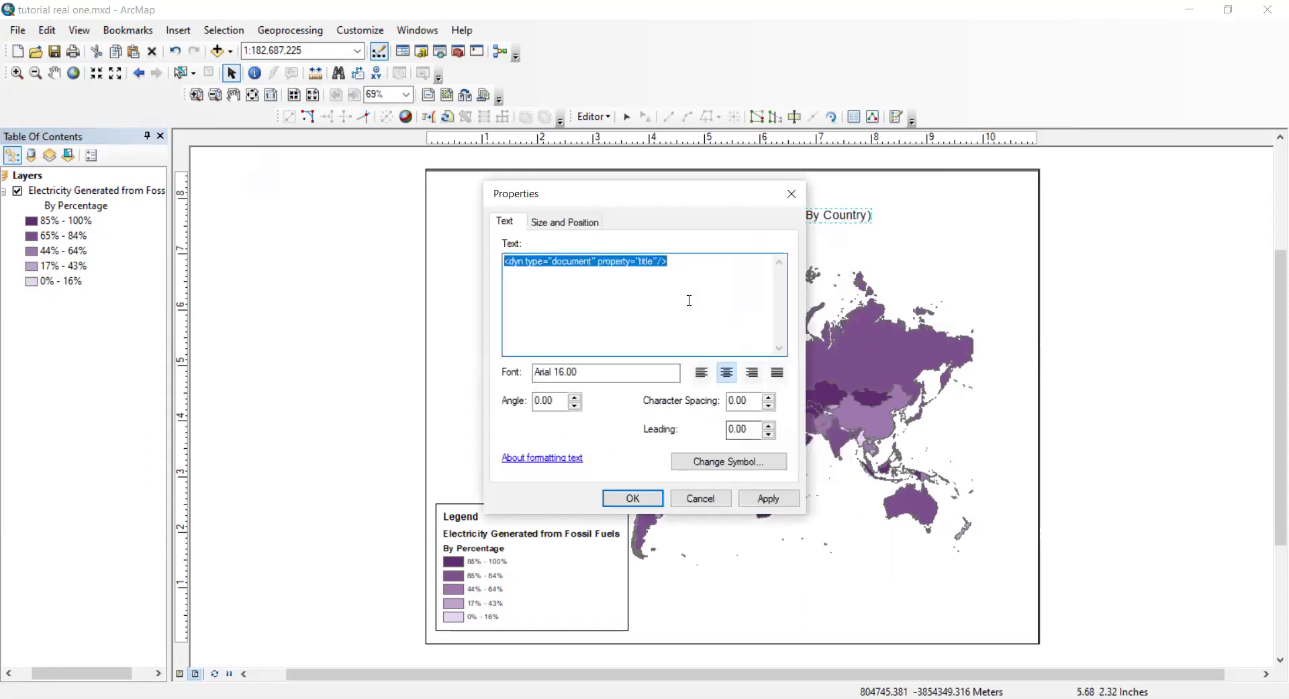
click(721, 466)
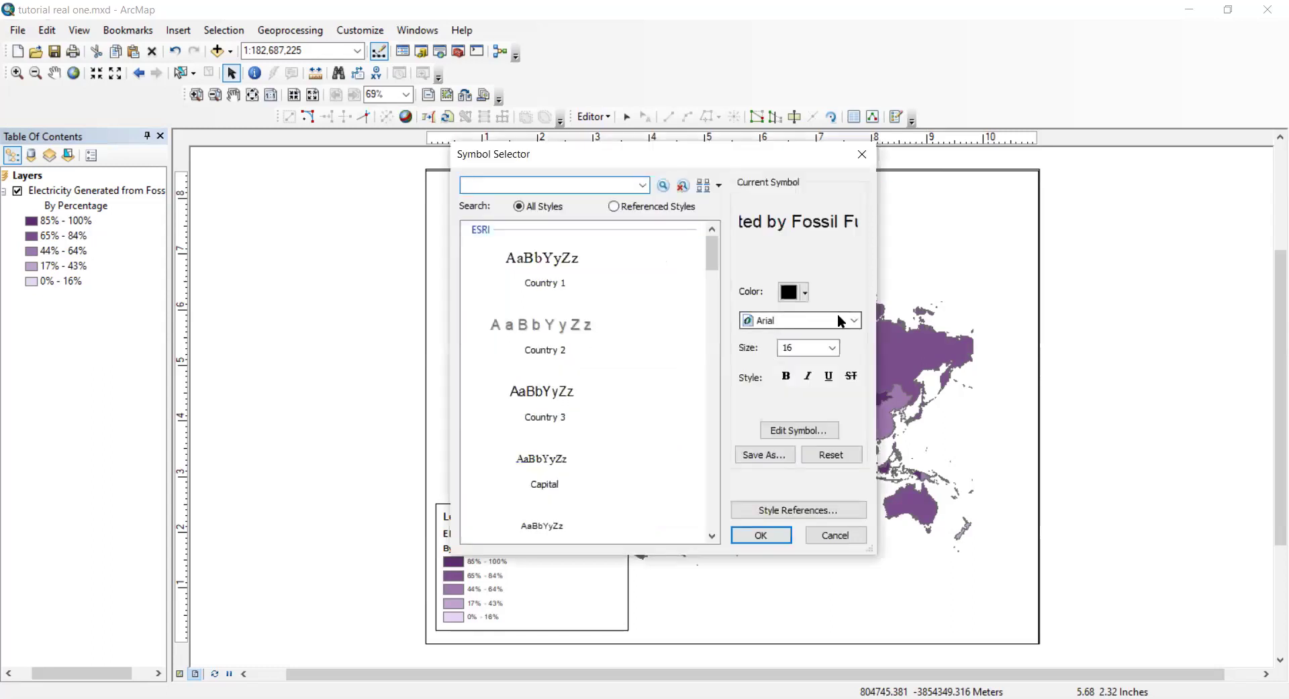
click(847, 321)
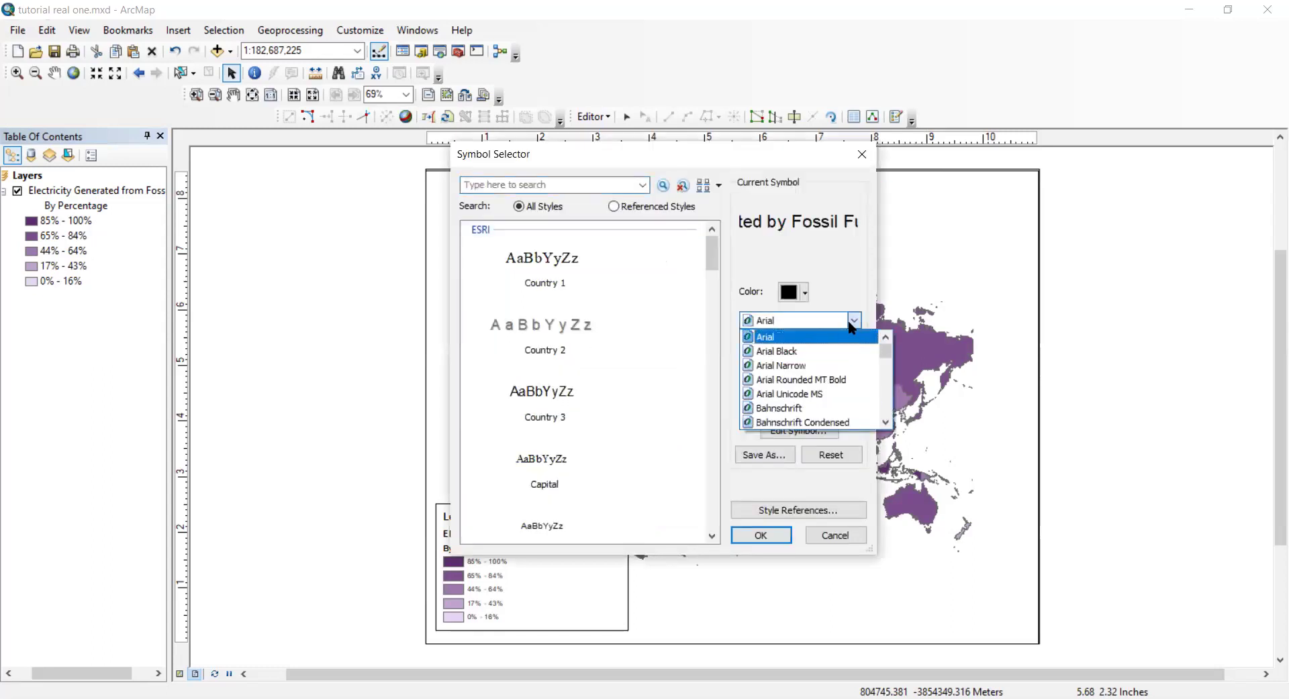
click(852, 322)
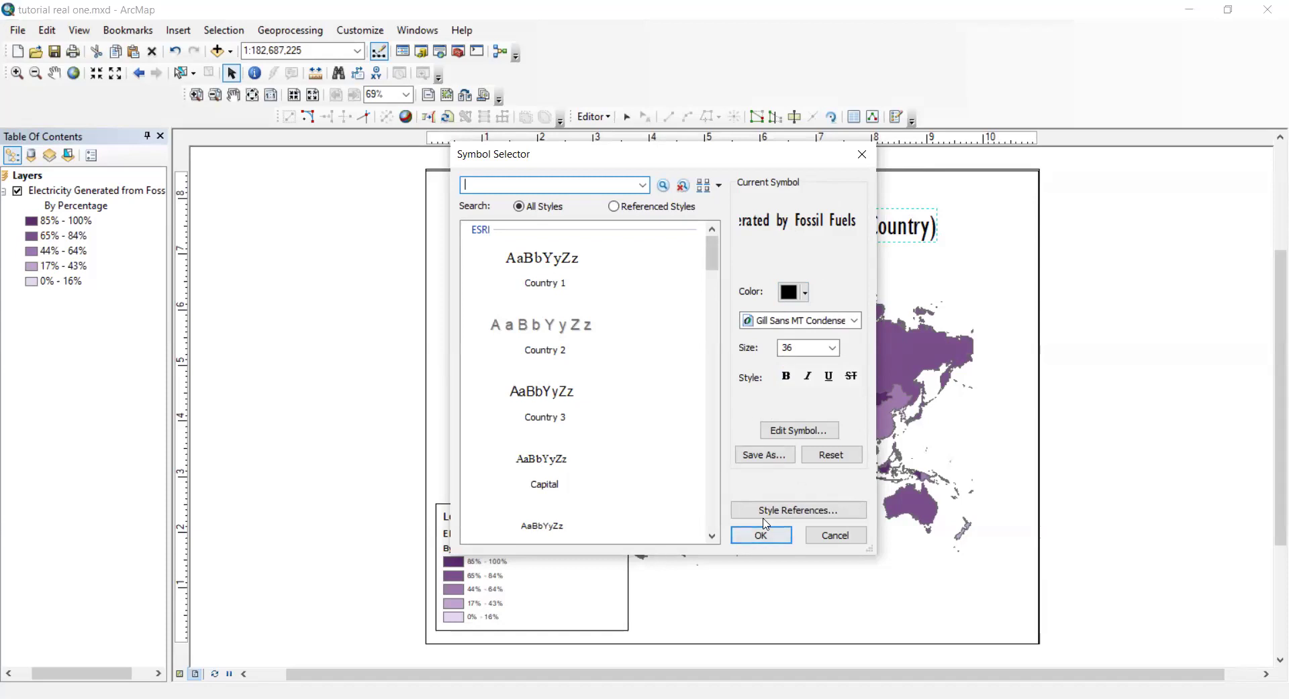
click(769, 539)
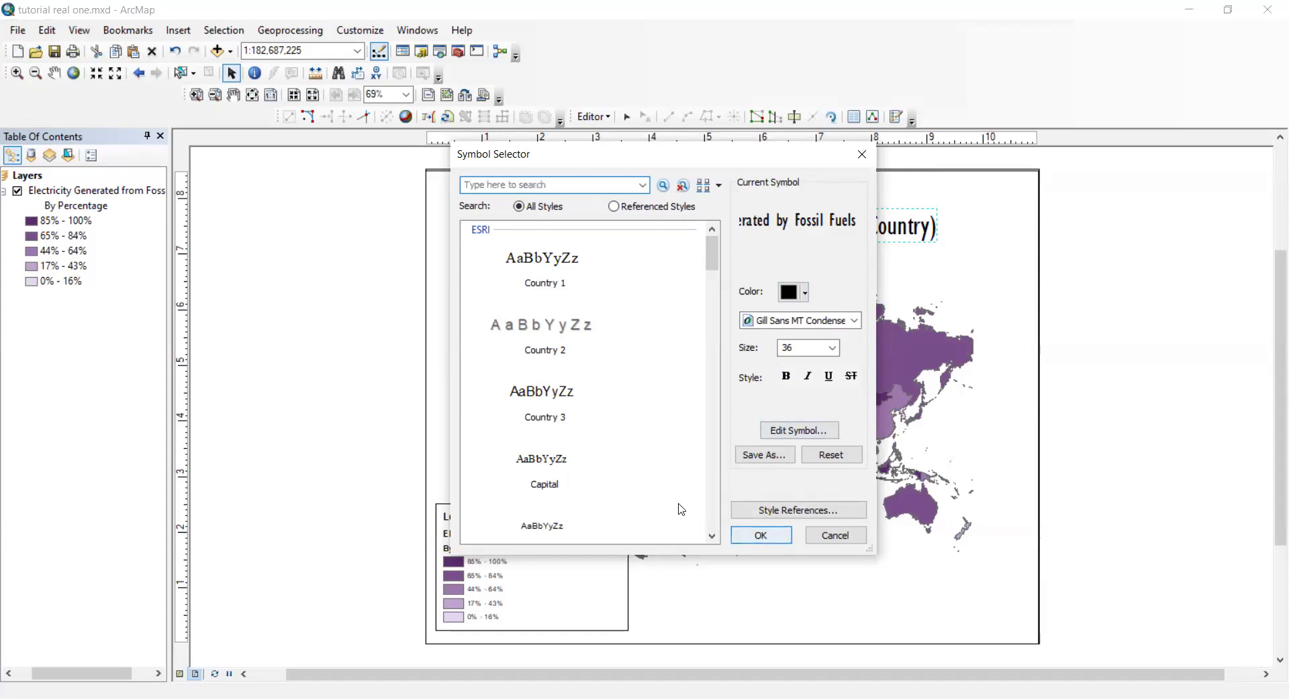
click(766, 498)
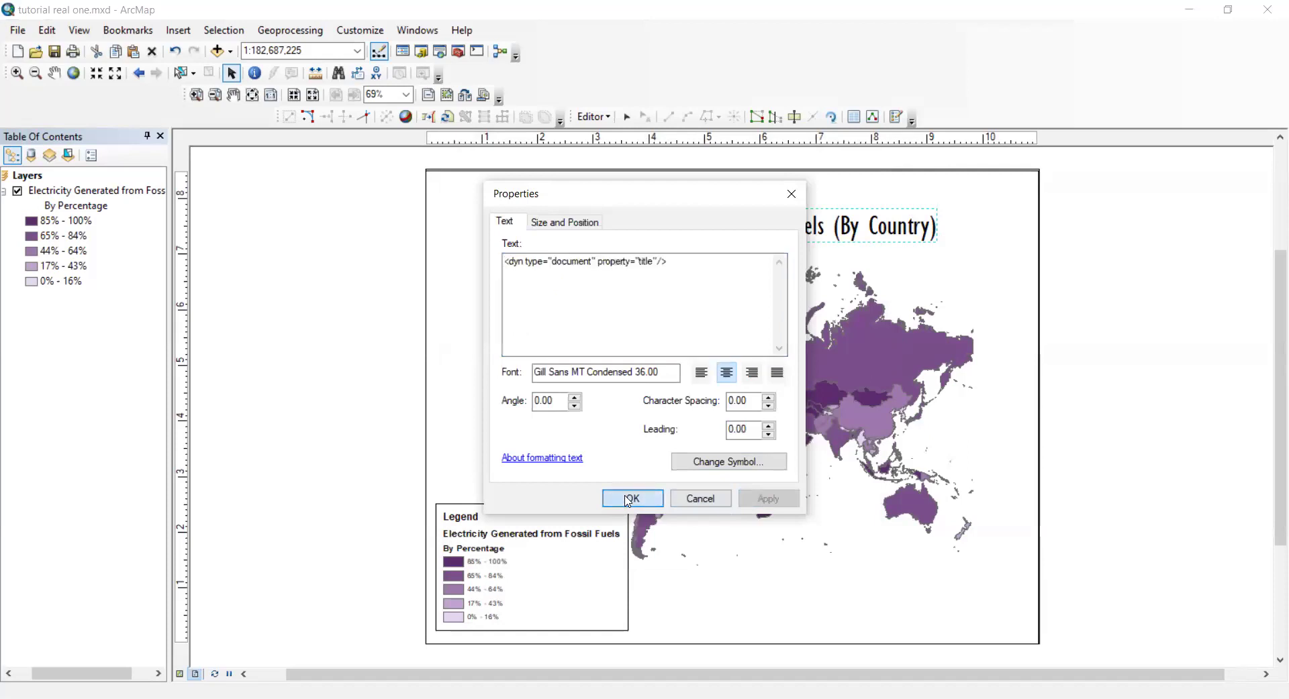
click(629, 500)
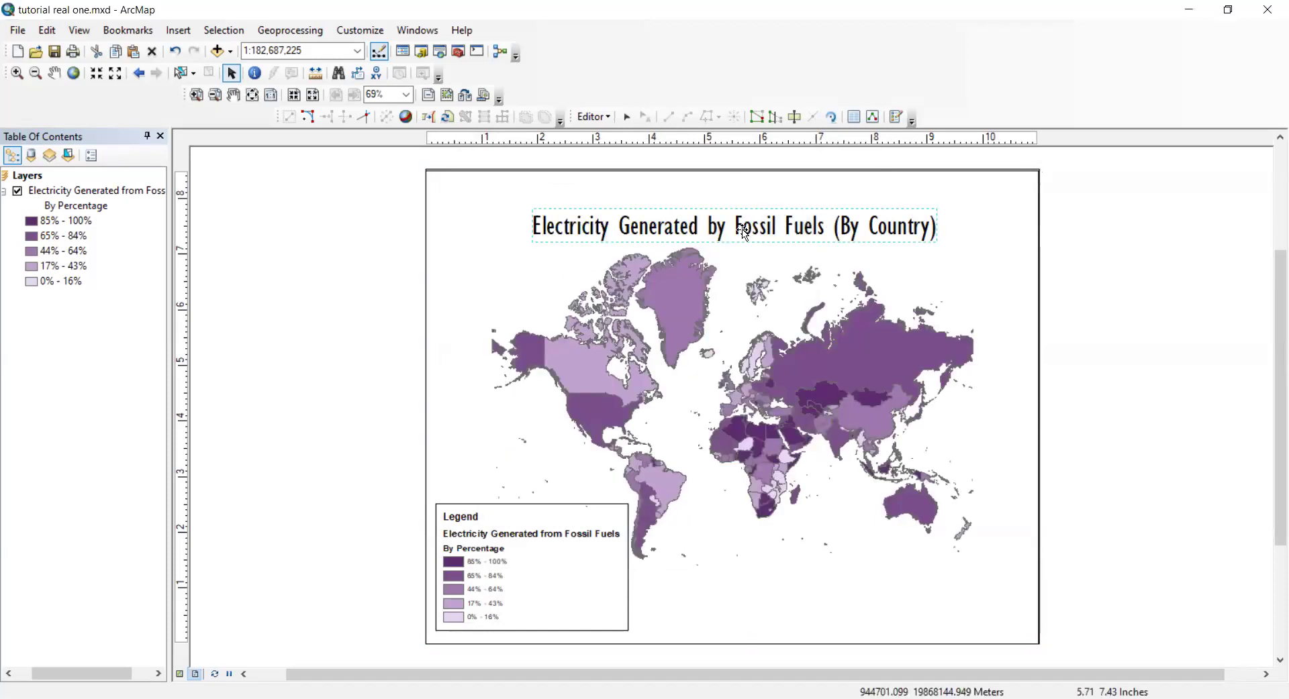
- Move the title up so it sits centred along the top of the page
drag(745, 228, 750, 222)
click(744, 534)
click(362, 309)
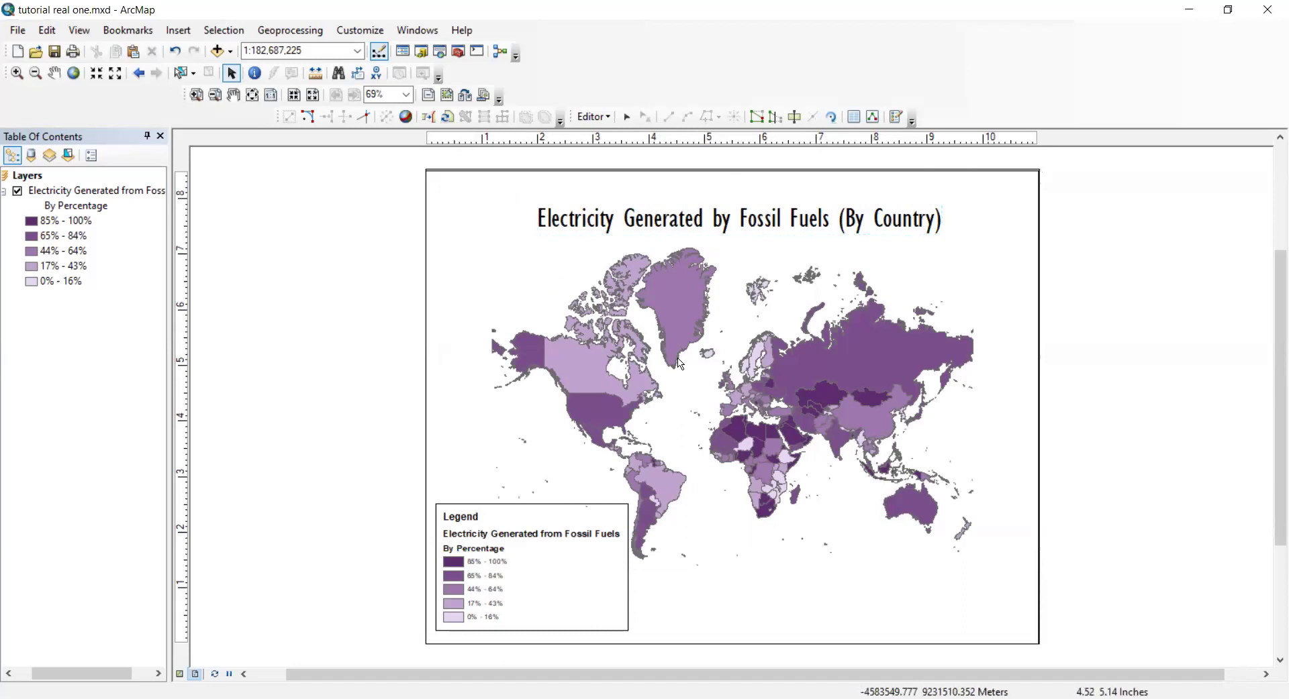
- Insert the ESRI North 7 compass-rose north arrow
click(178, 30)
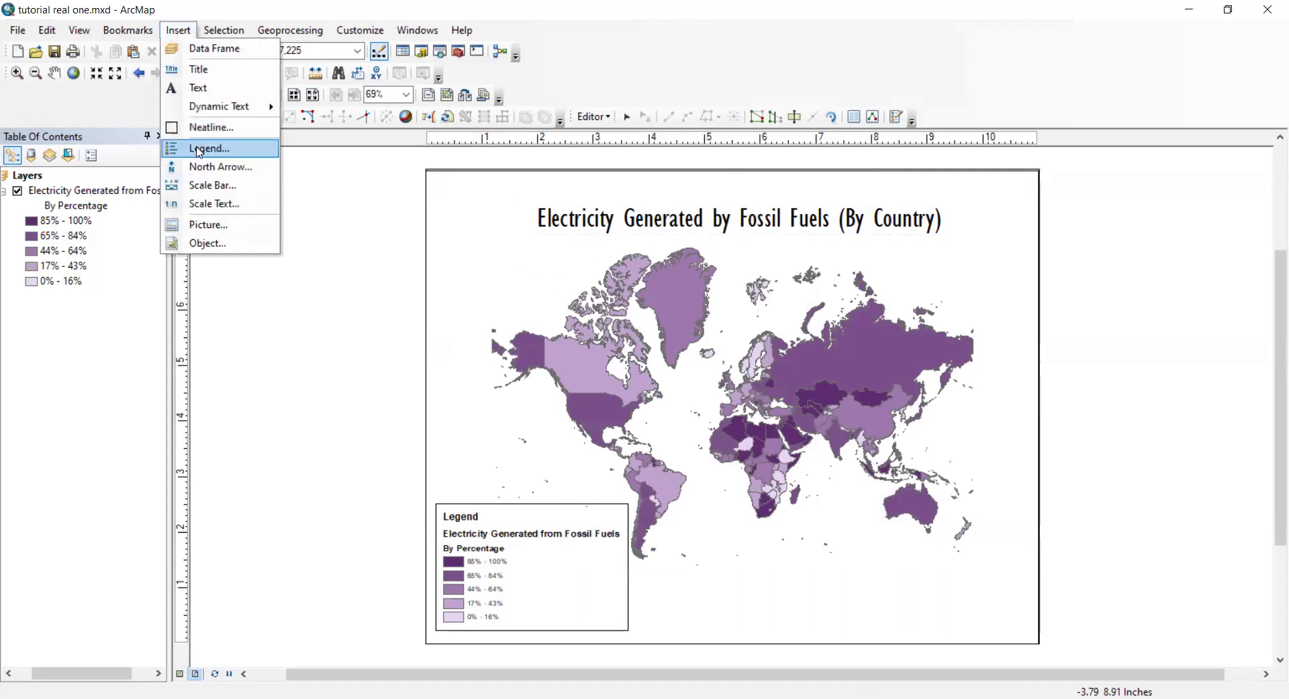
click(251, 173)
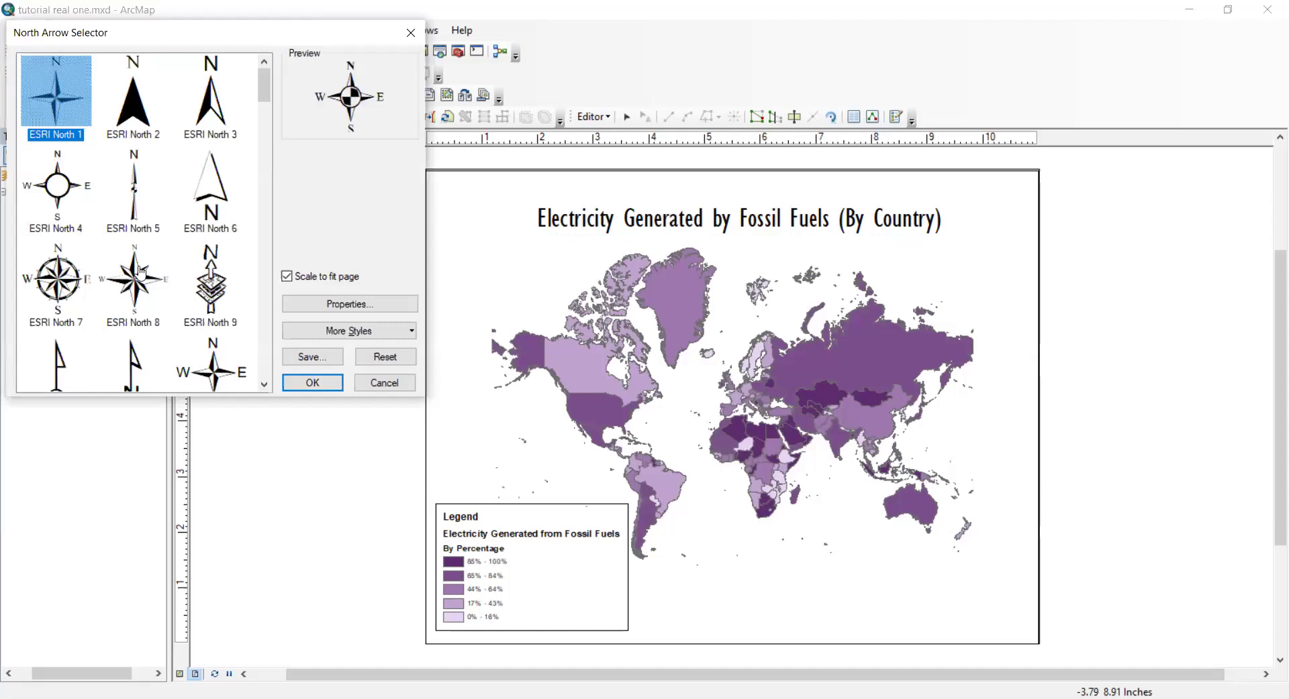
drag(264, 92, 264, 131)
scroll(101, 175, up, 3)
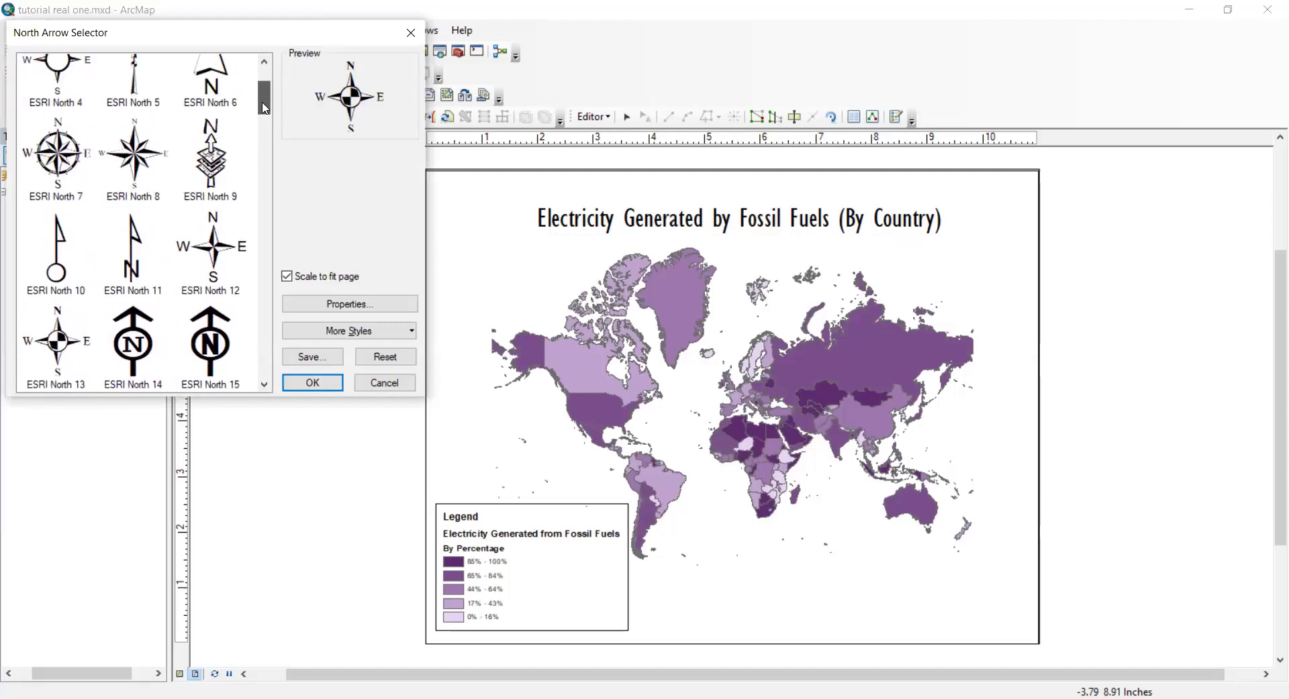
click(58, 163)
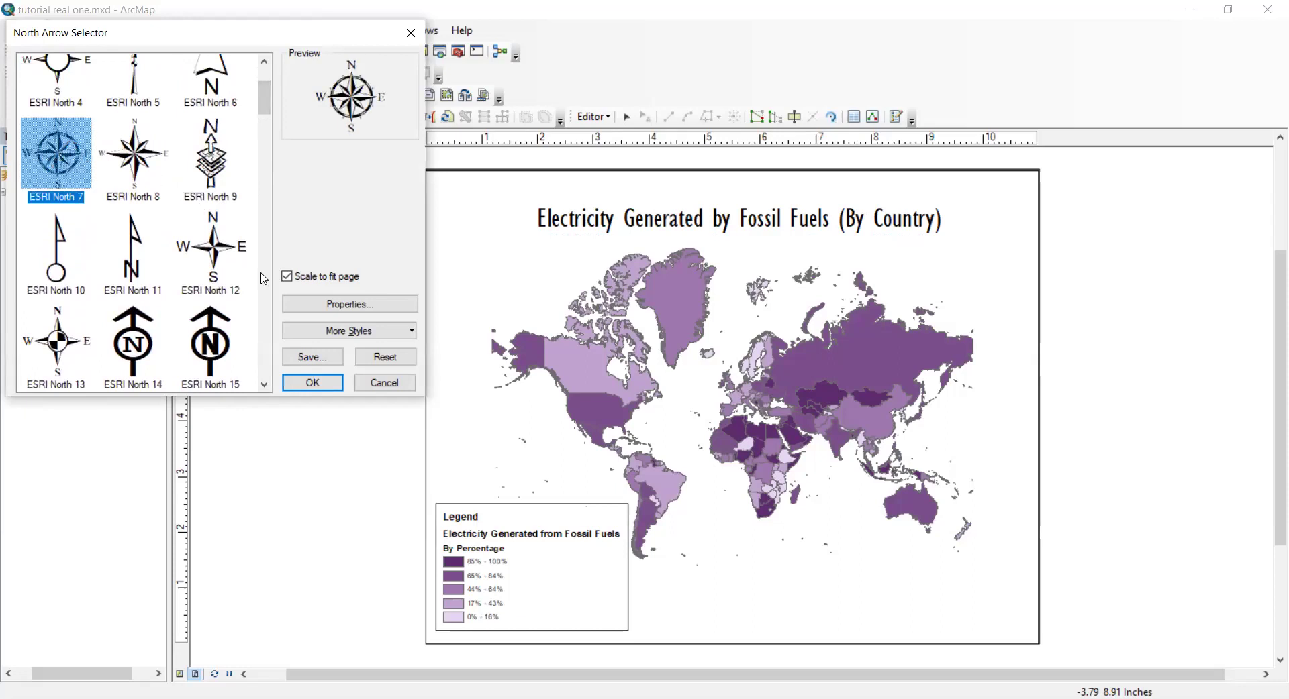
click(321, 385)
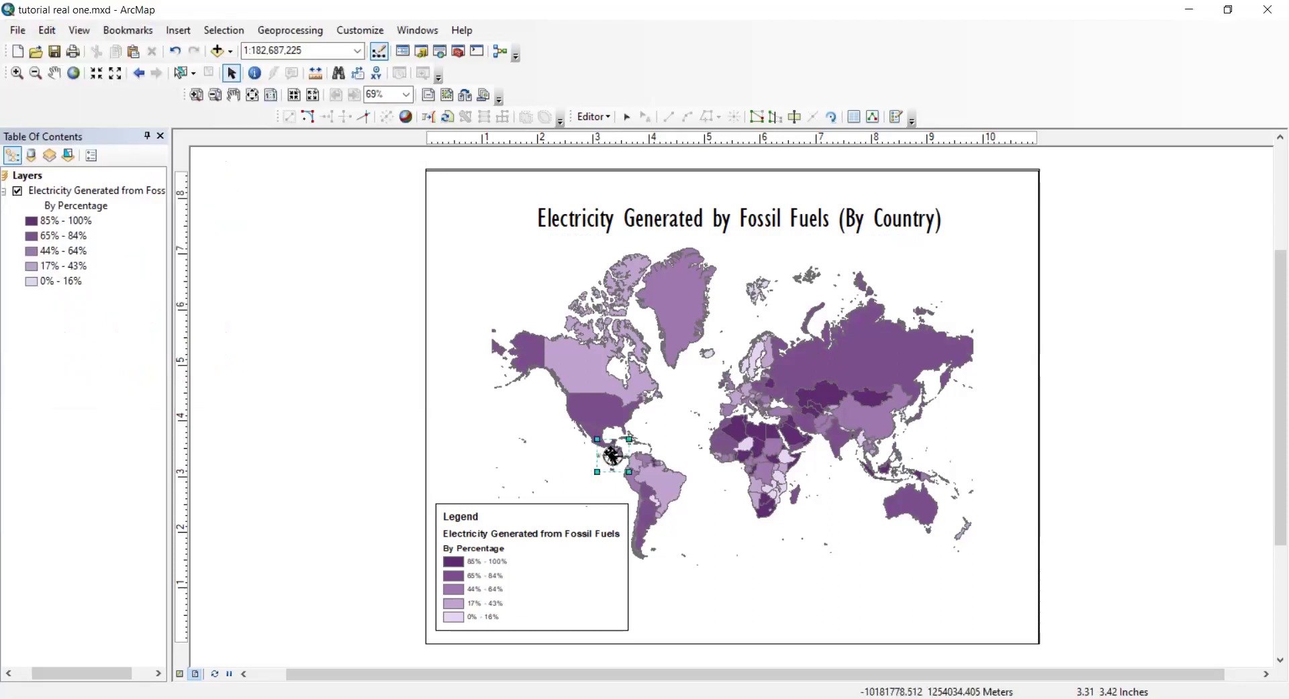
- Drag the north arrow to the page's bottom-right corner
drag(614, 458, 967, 574)
click(987, 549)
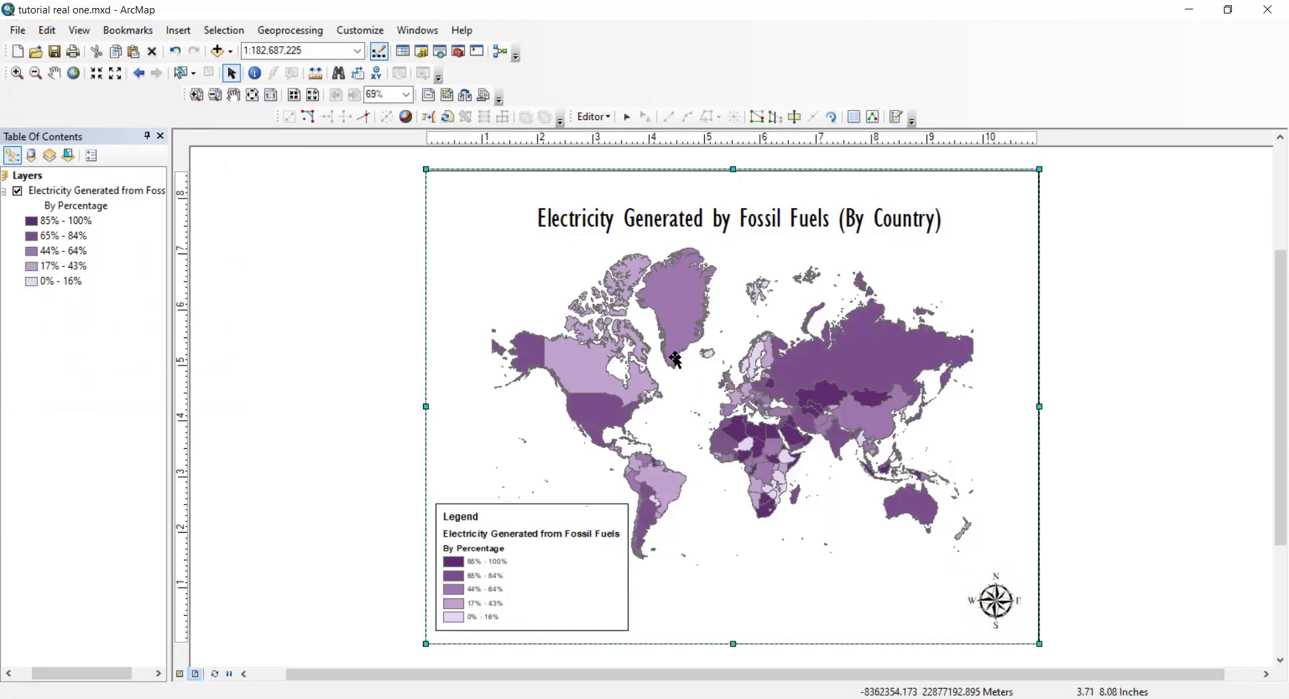
click(343, 142)
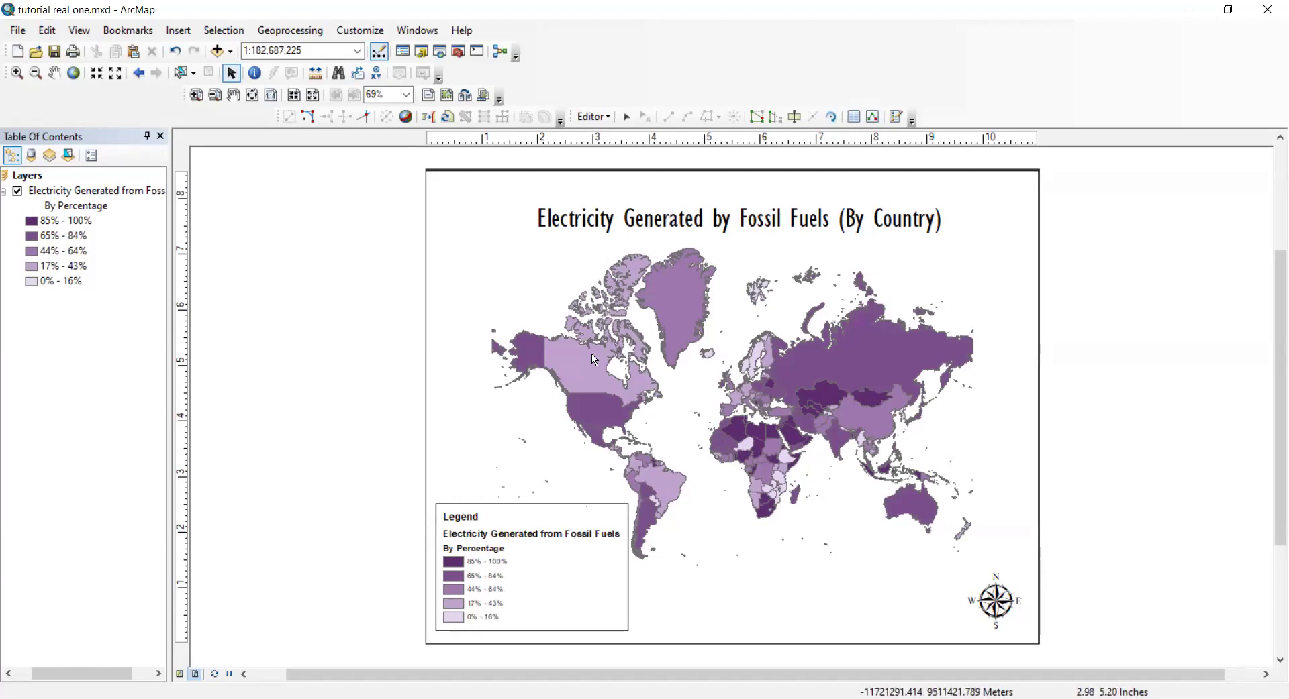
- Export the layout as JPEG 'tutorial real one.jpg' at 96 dpi via Export Map
click(18, 30)
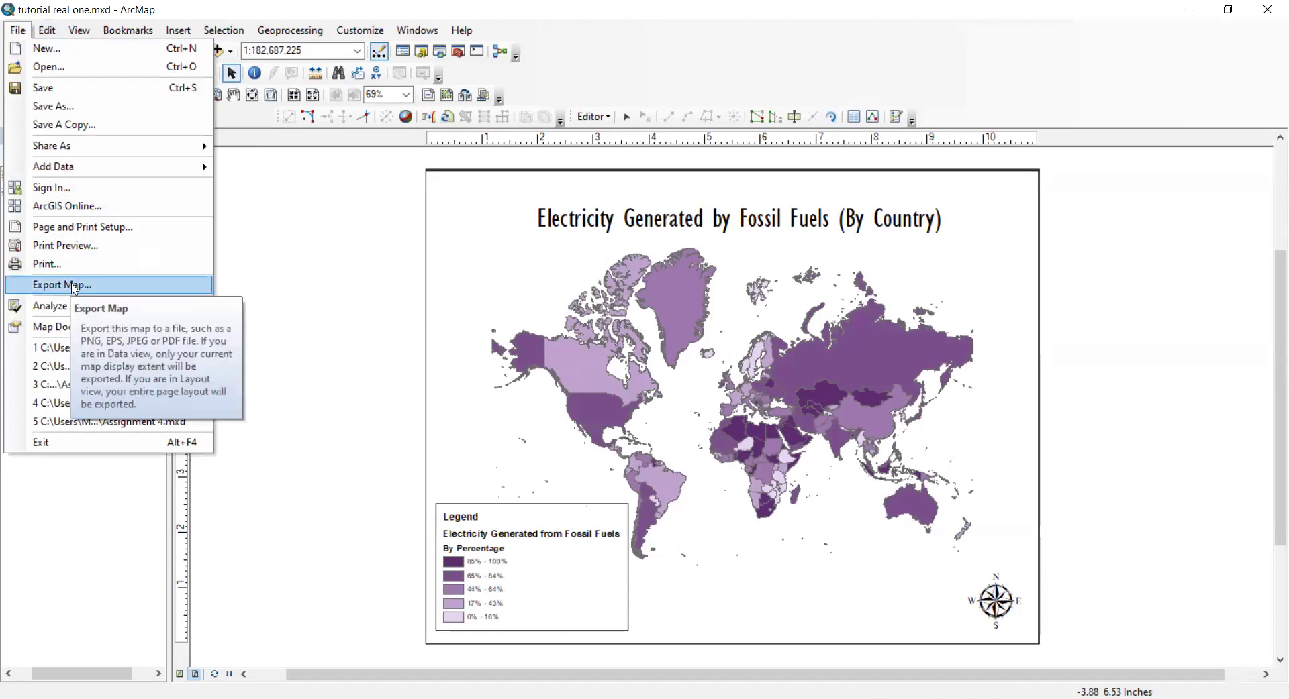
click(105, 288)
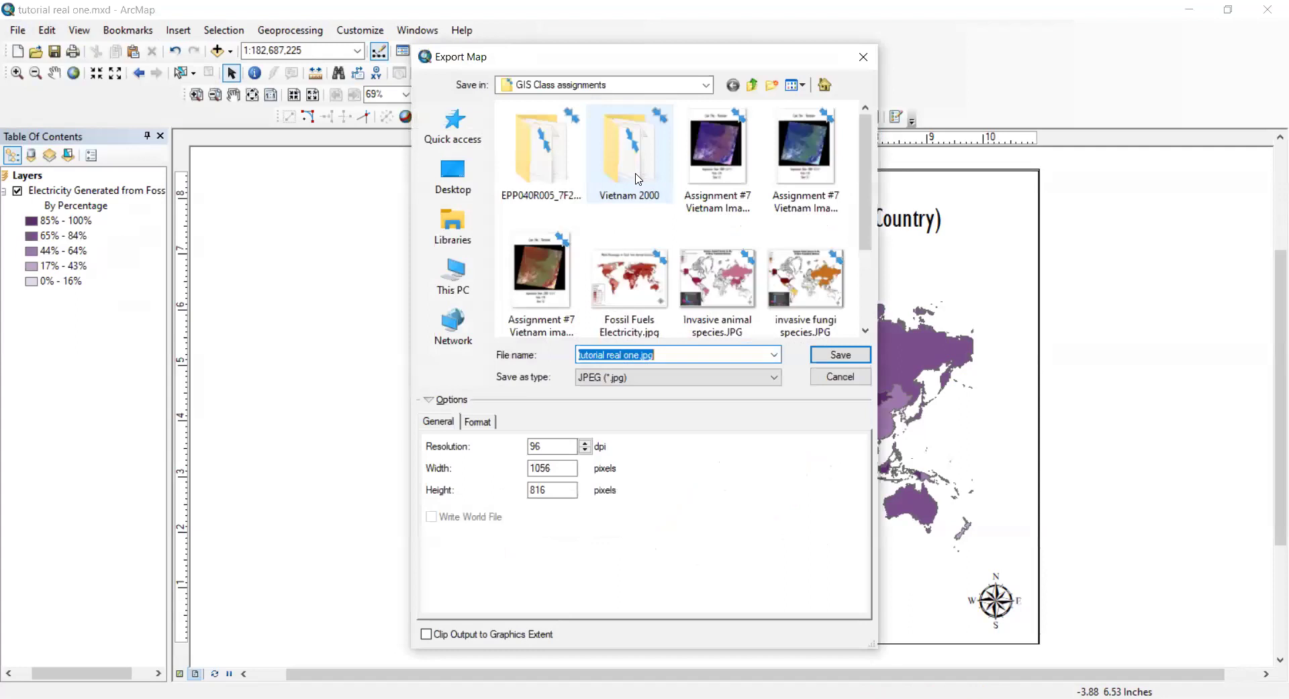
click(621, 378)
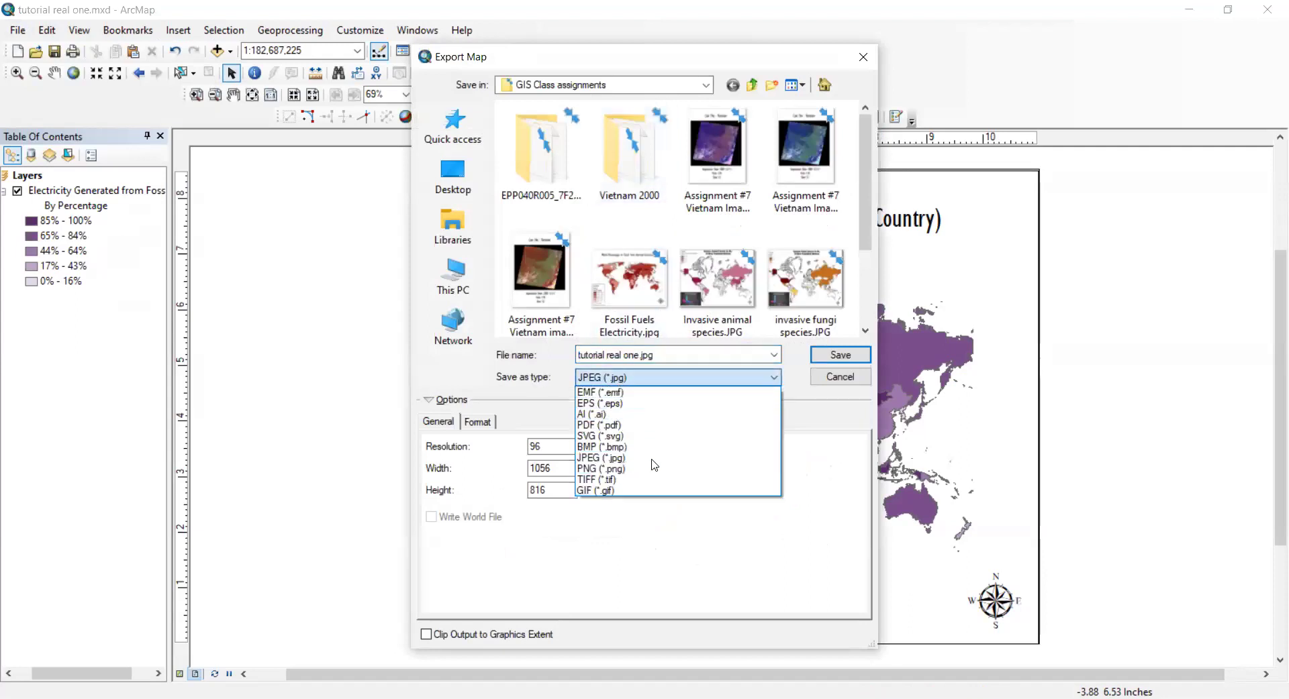
click(642, 379)
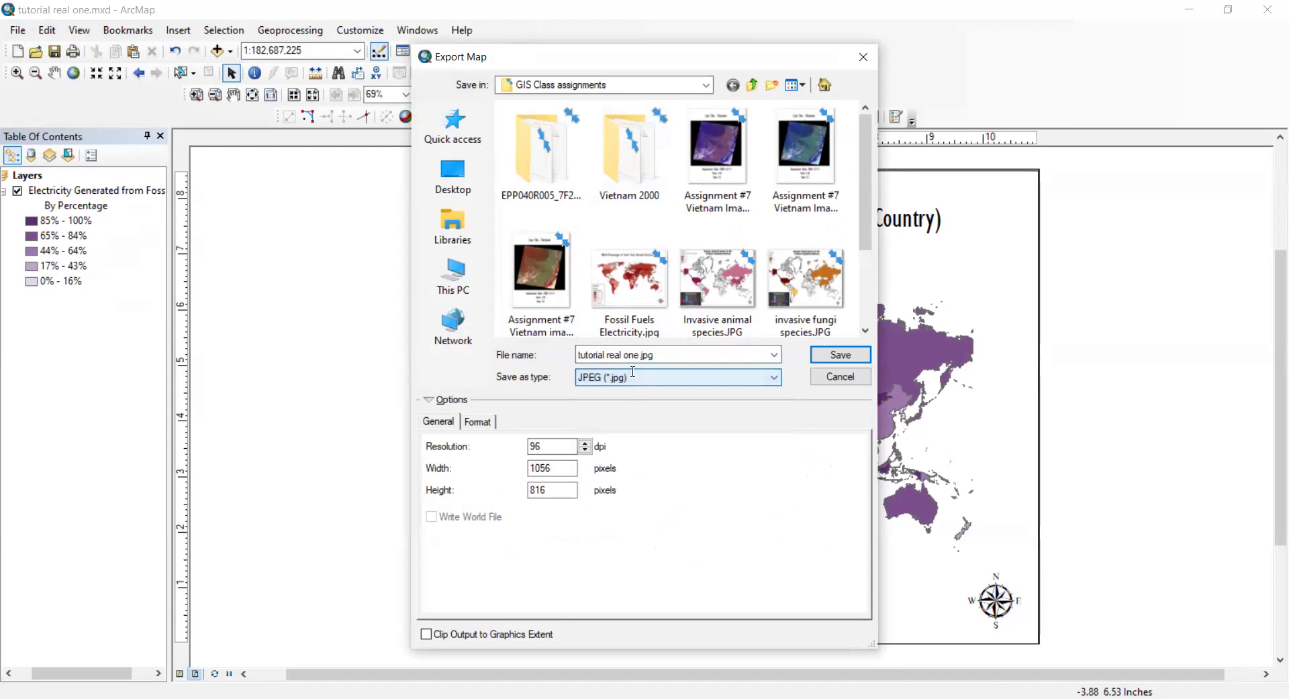
scroll(696, 266, down, 3)
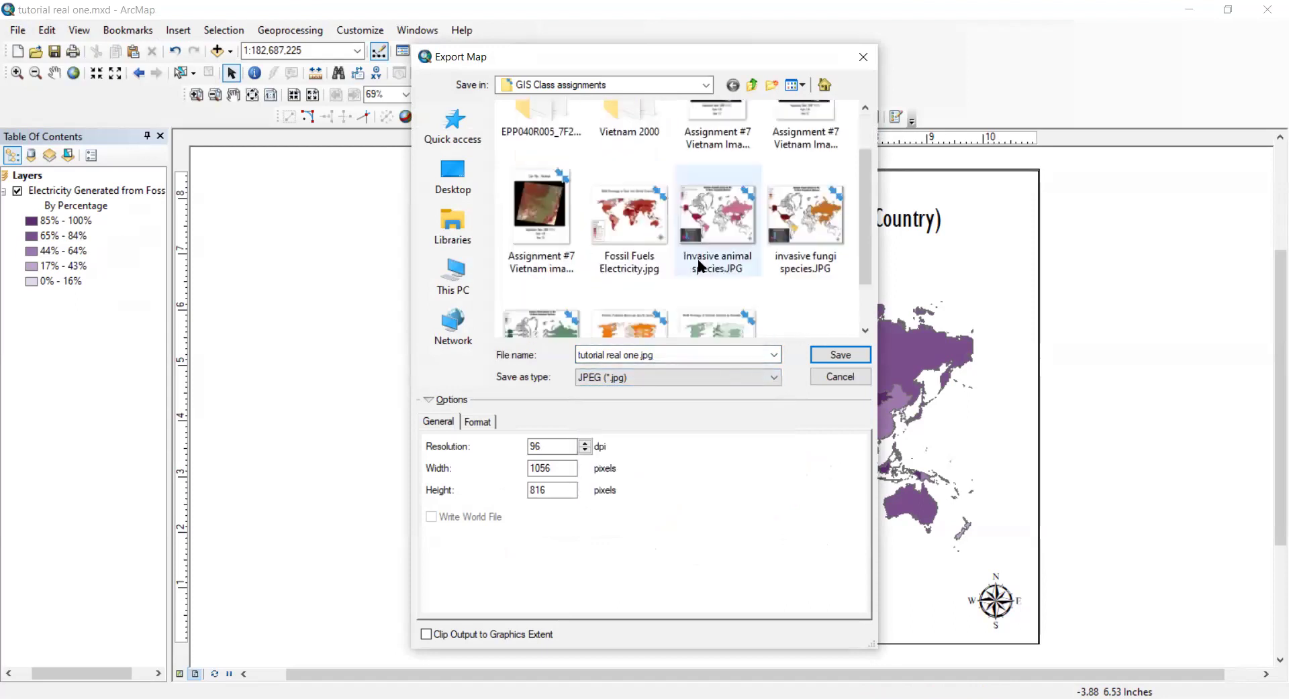
scroll(698, 259, up, 2)
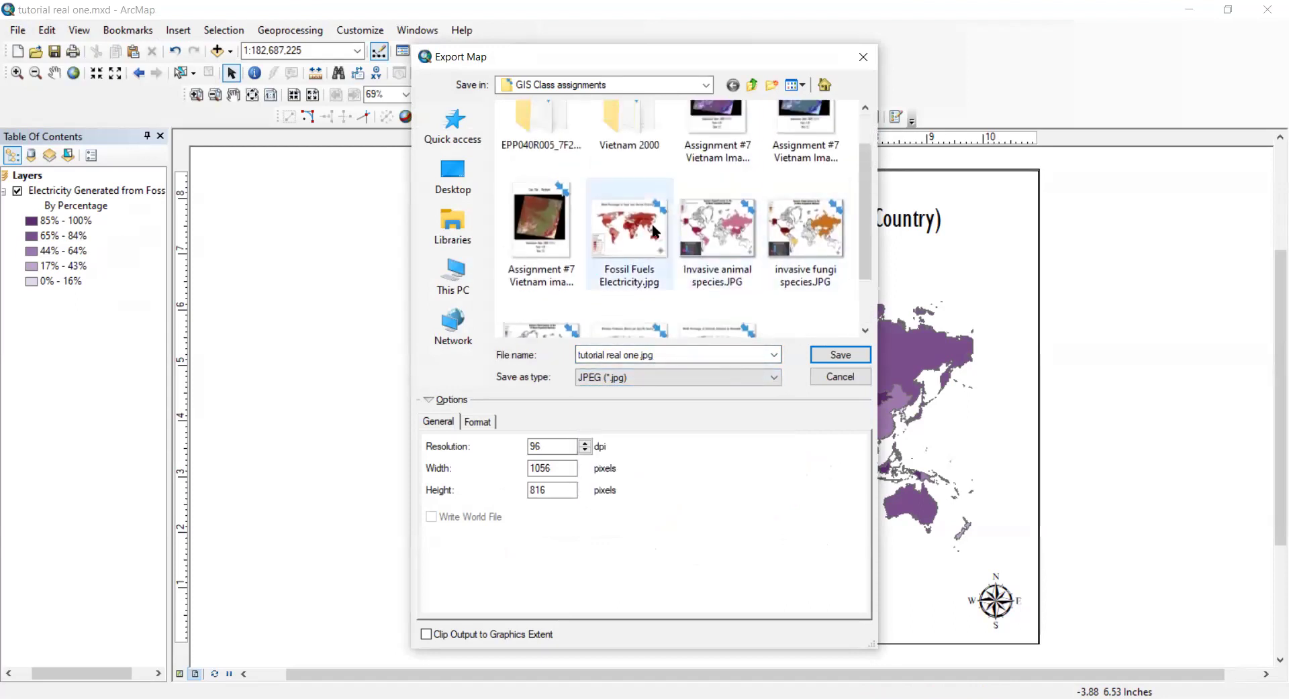
scroll(645, 241, down, 3)
scroll(743, 282, up, 4)
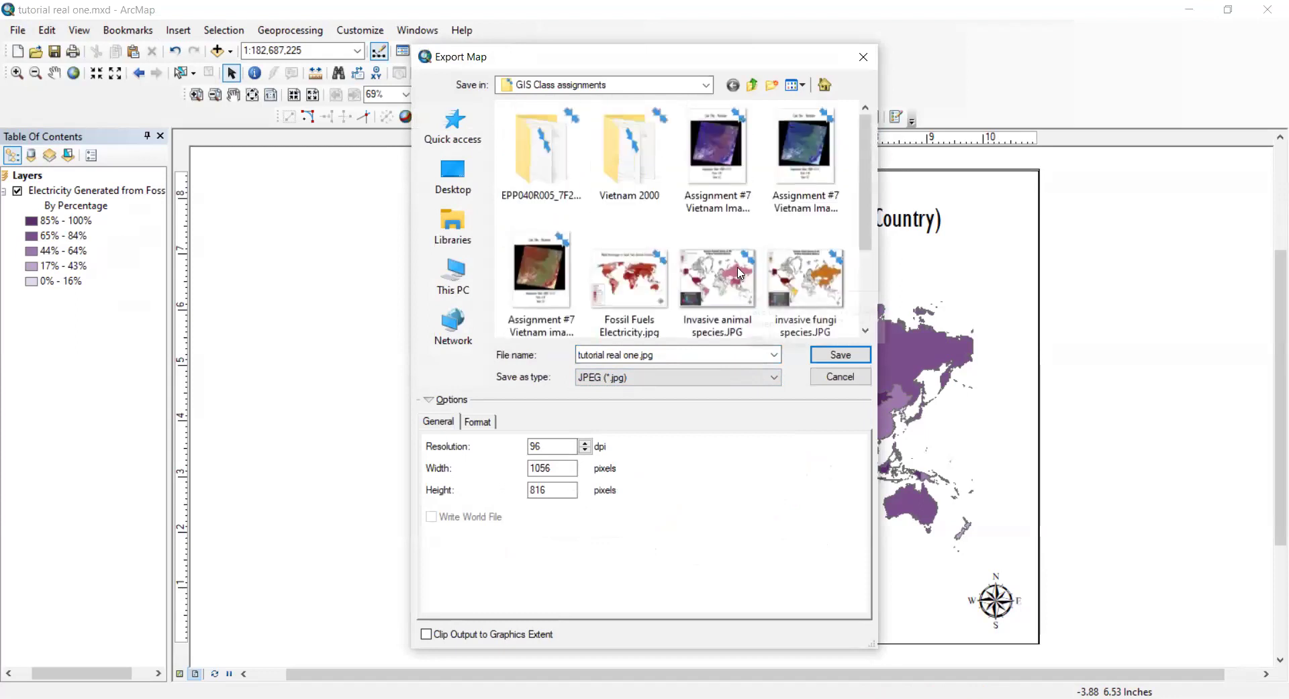
click(844, 356)
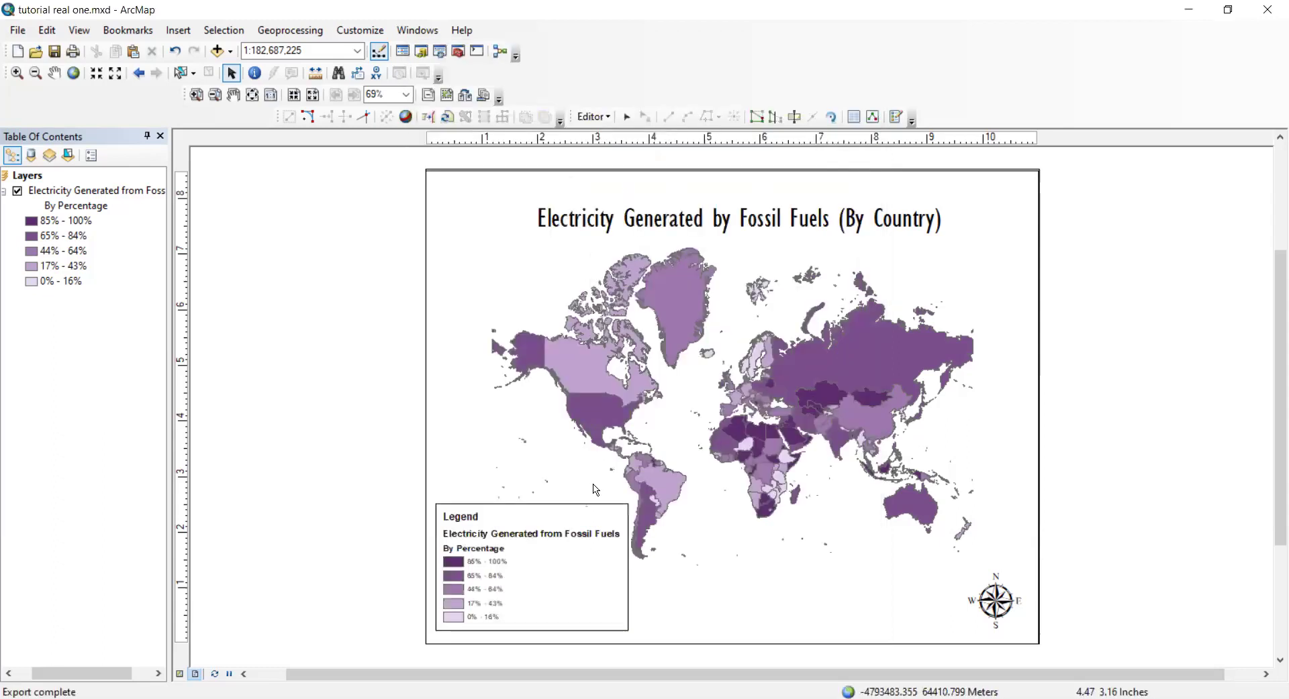